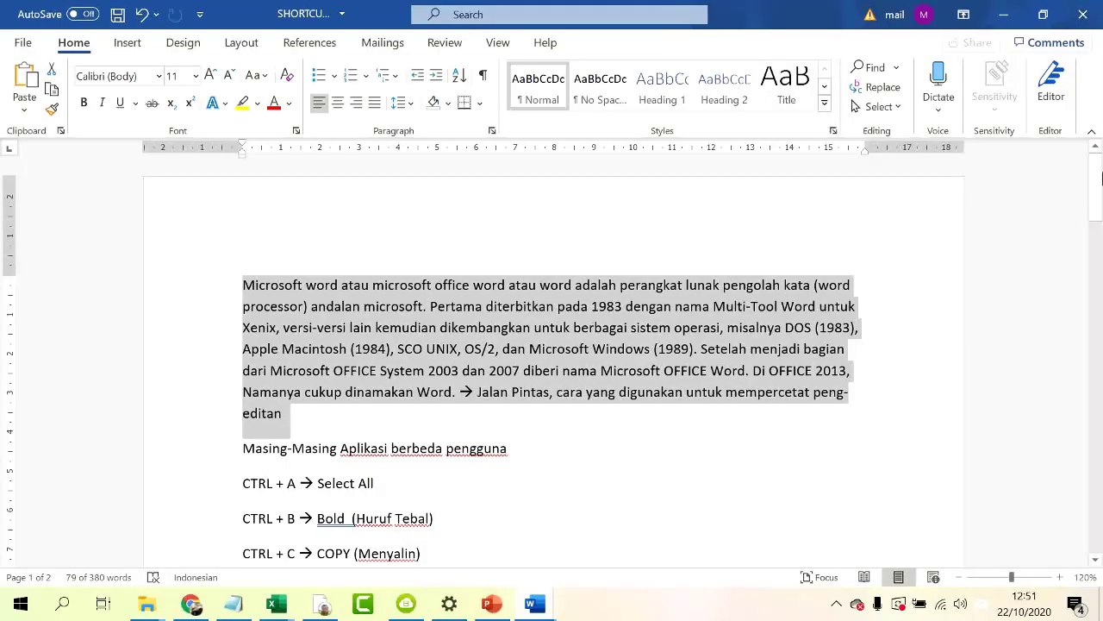
- Start a new paragraph before "→ Jalan Pintas" and insert the word SHORTCUT in front of the arrow
{"action": "left_click", "coordinate": [573, 479]}
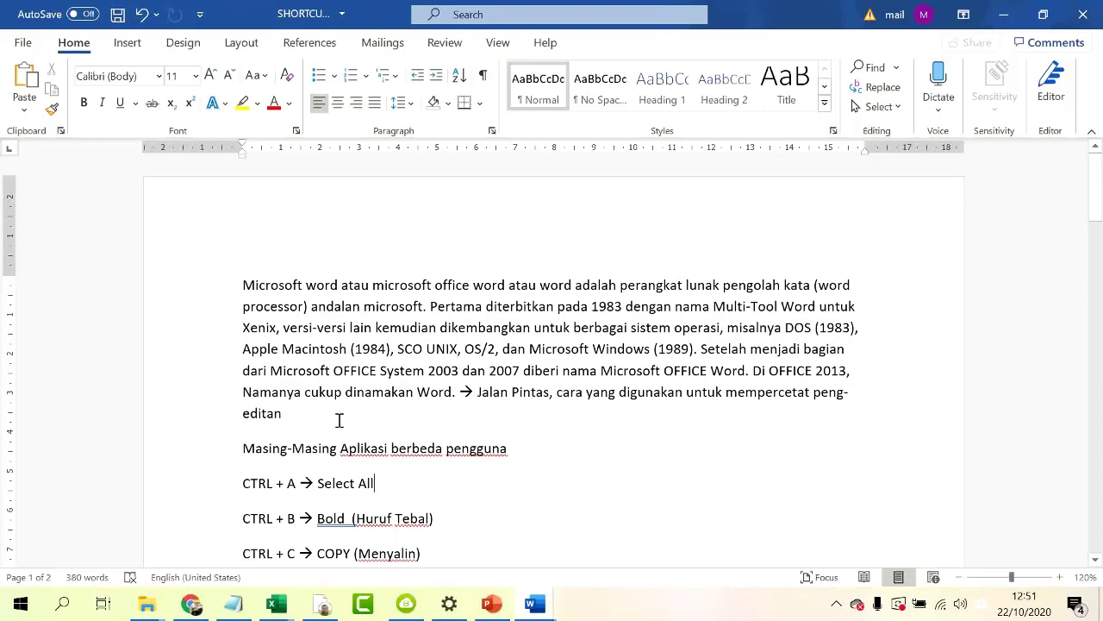
{"action": "left_click", "coordinate": [461, 393]}
{"action": "key", "text": "Return"}
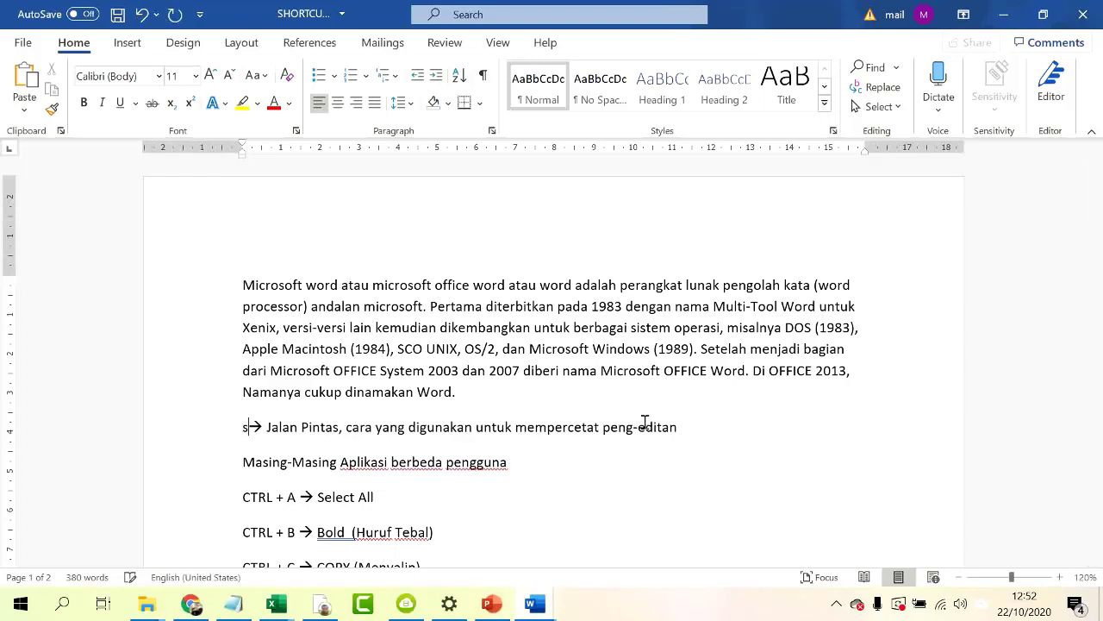
{"action": "type", "text": "sH"}
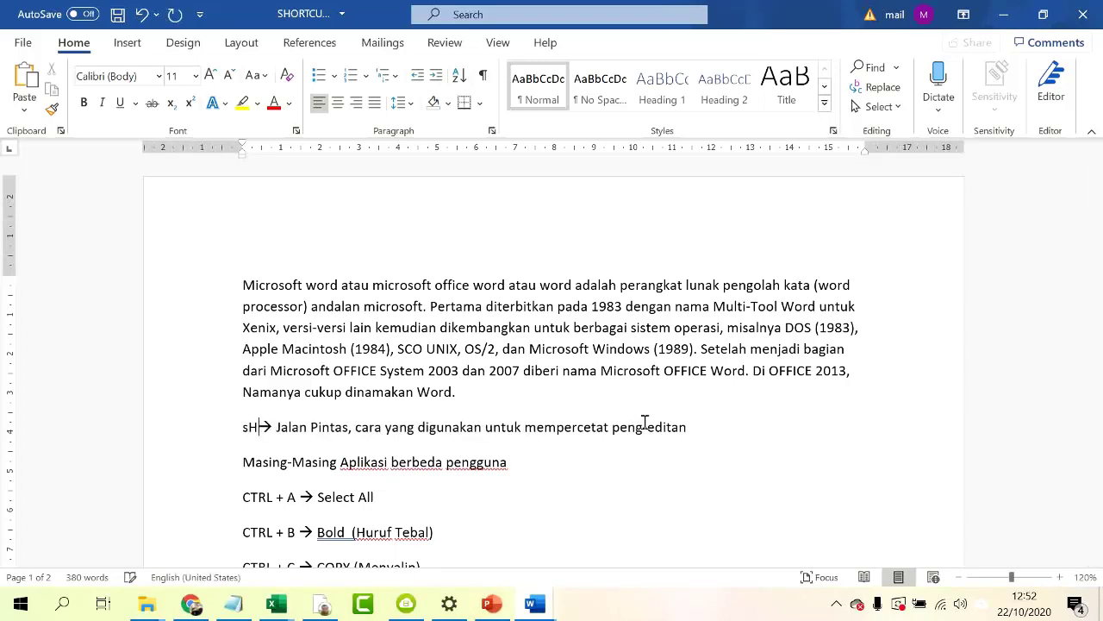
{"action": "key", "text": "BackSpace"}
{"action": "key", "text": "BackSpace"}
{"action": "type", "text": "SHORT"}
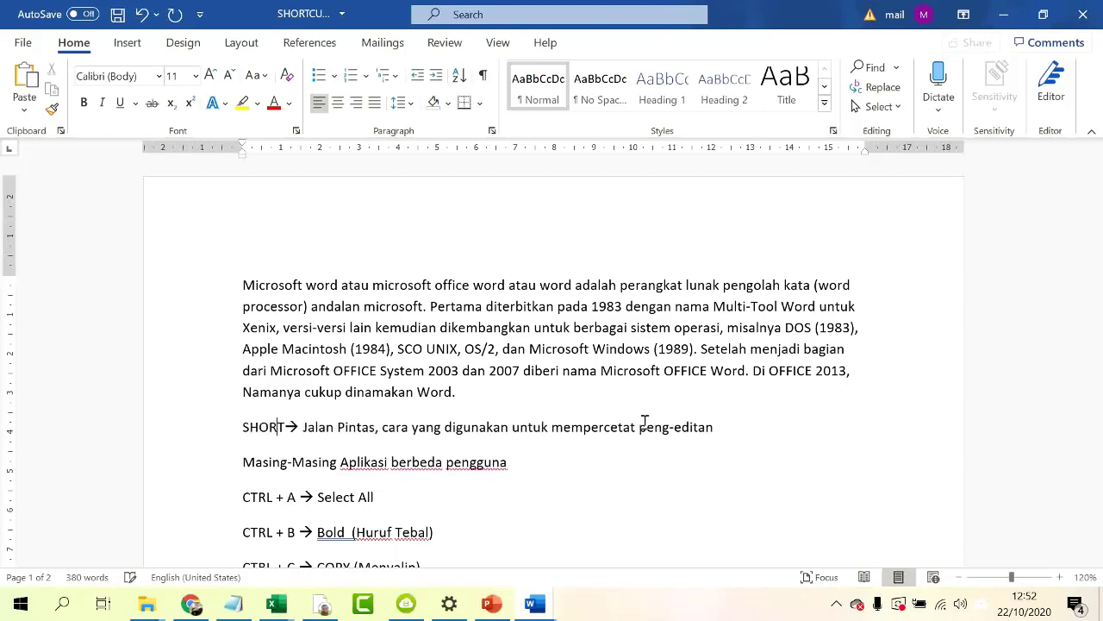
{"action": "type", "text": "CUT"}
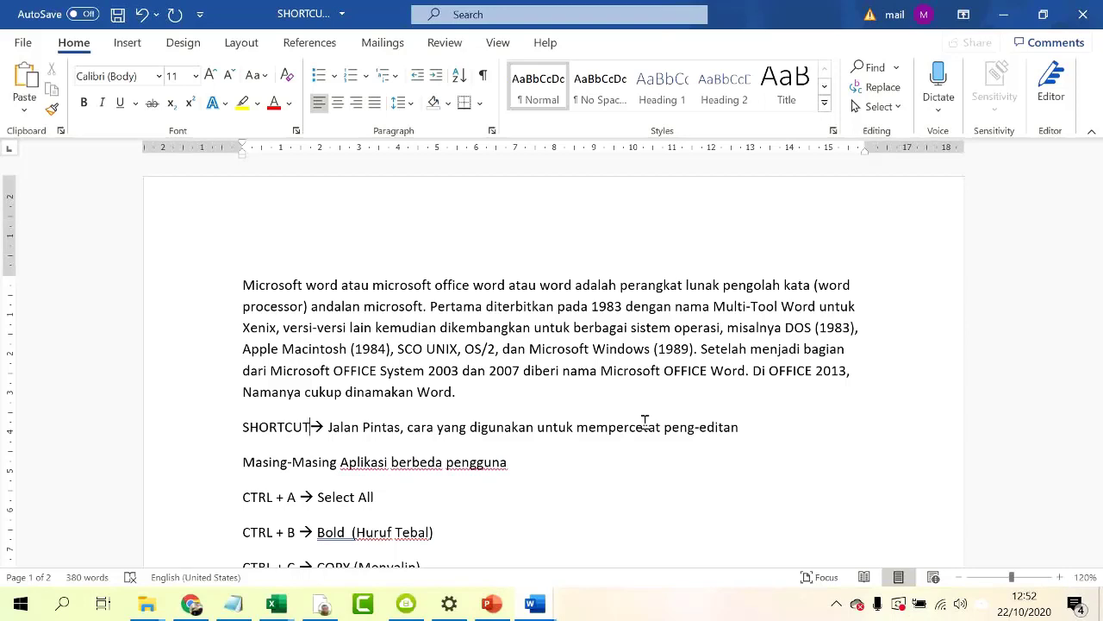
- Select the text of the whole document from the SHORTCUT line
{"action": "scroll", "coordinate": [677, 442], "scroll_direction": "down", "scroll_amount": 2}
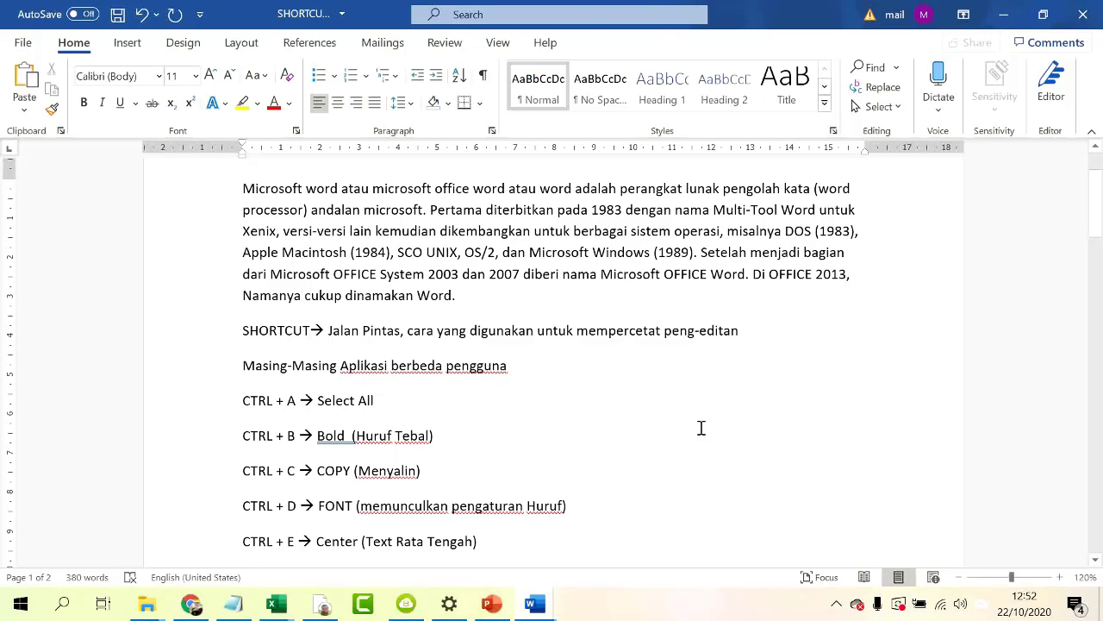
{"action": "scroll", "coordinate": [701, 428], "scroll_direction": "up", "scroll_amount": 2}
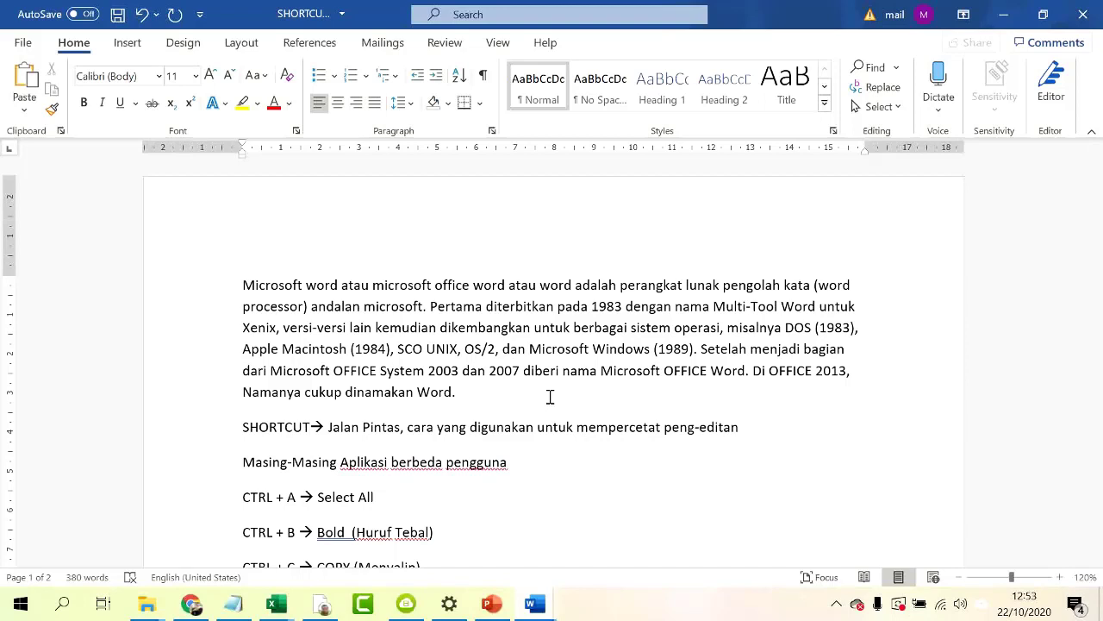
{"action": "scroll", "coordinate": [550, 397], "scroll_direction": "down", "scroll_amount": 3}
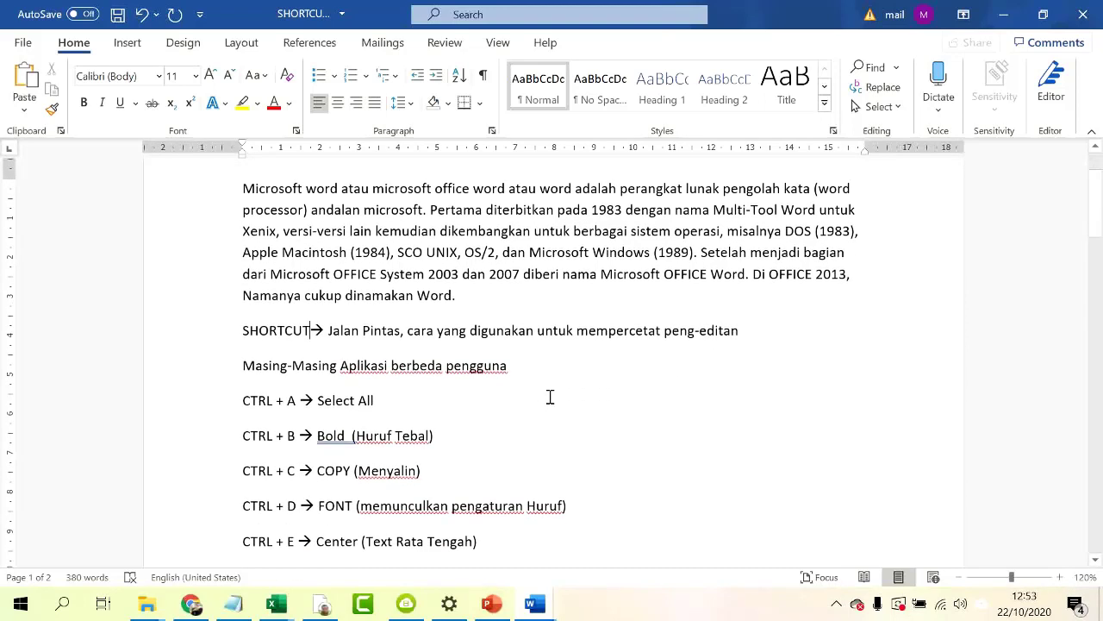
{"action": "scroll", "coordinate": [550, 396], "scroll_direction": "up", "scroll_amount": 3}
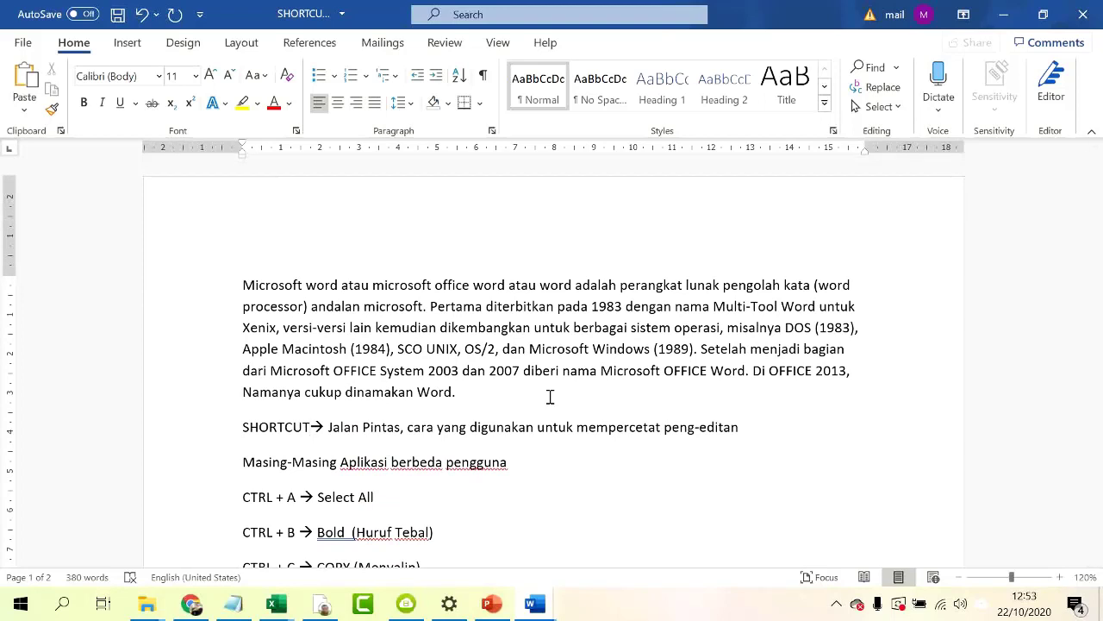
{"action": "key", "text": "ctrl+a"}
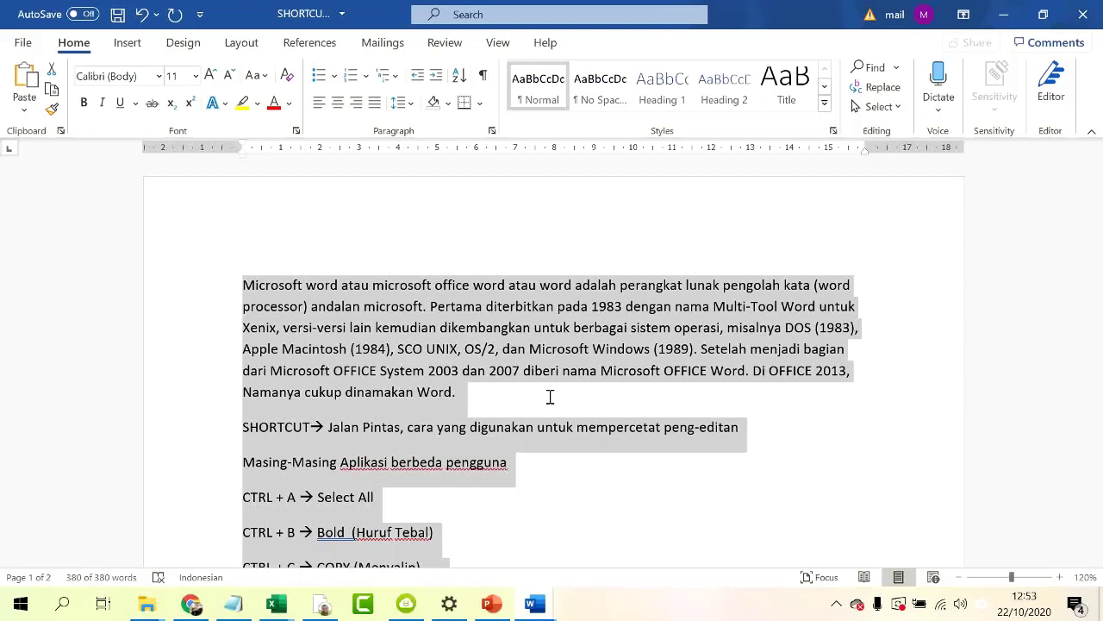
- Select progressively larger parts of the text from the page margin, from a single line up to the whole document, and clear the selection
{"action": "left_click", "coordinate": [204, 355]}
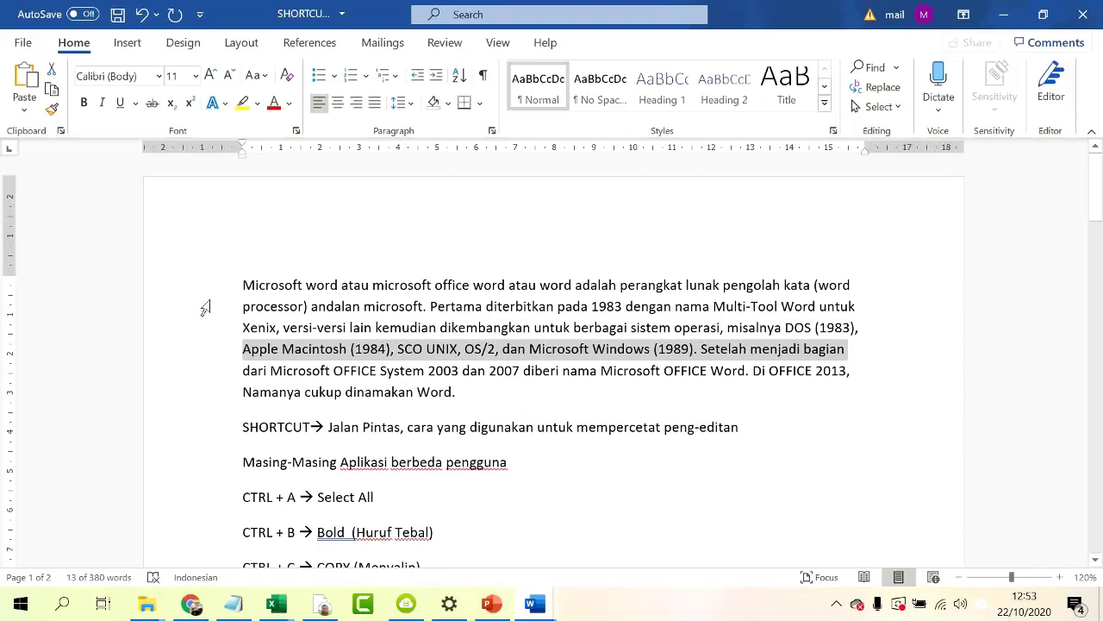
{"action": "double_click", "coordinate": [186, 312]}
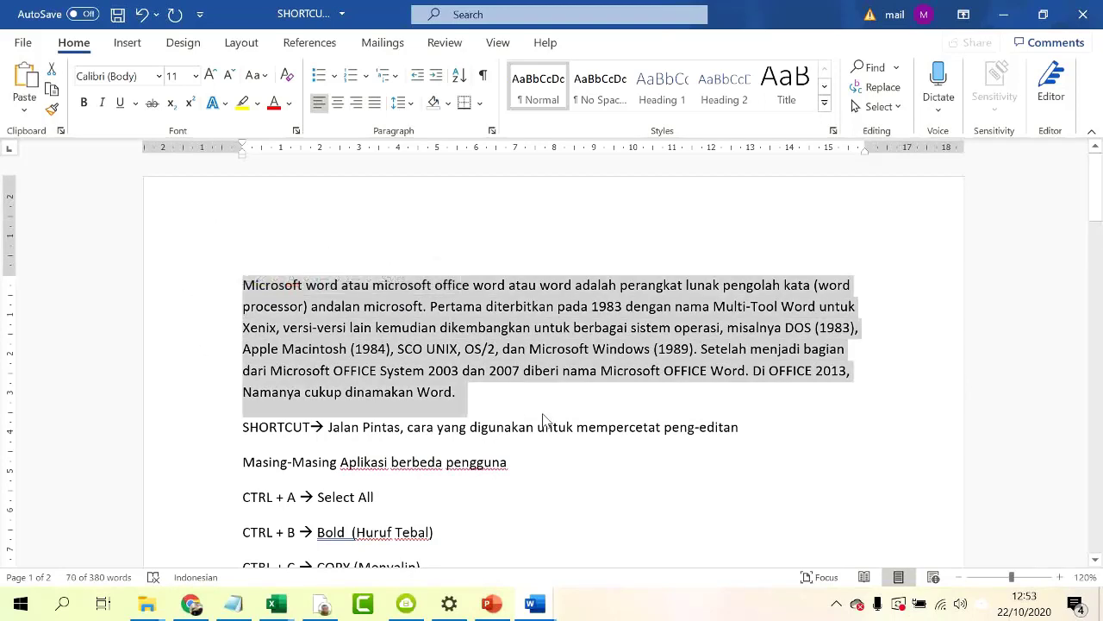
{"action": "left_click", "coordinate": [182, 380]}
{"action": "triple_click", "coordinate": [182, 380]}
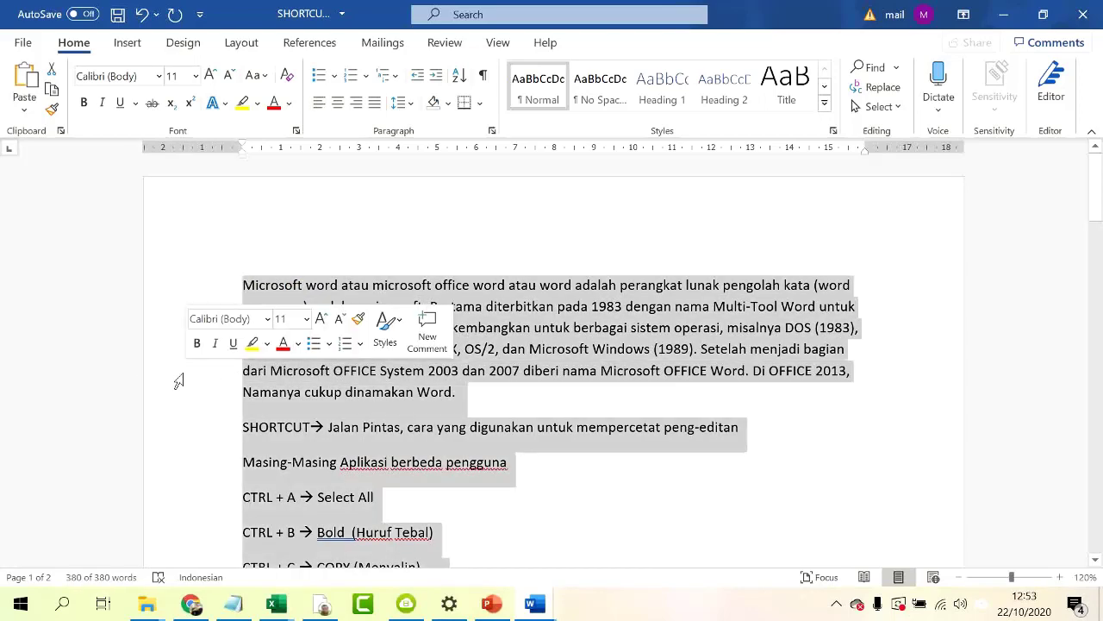
{"action": "left_click", "coordinate": [351, 293]}
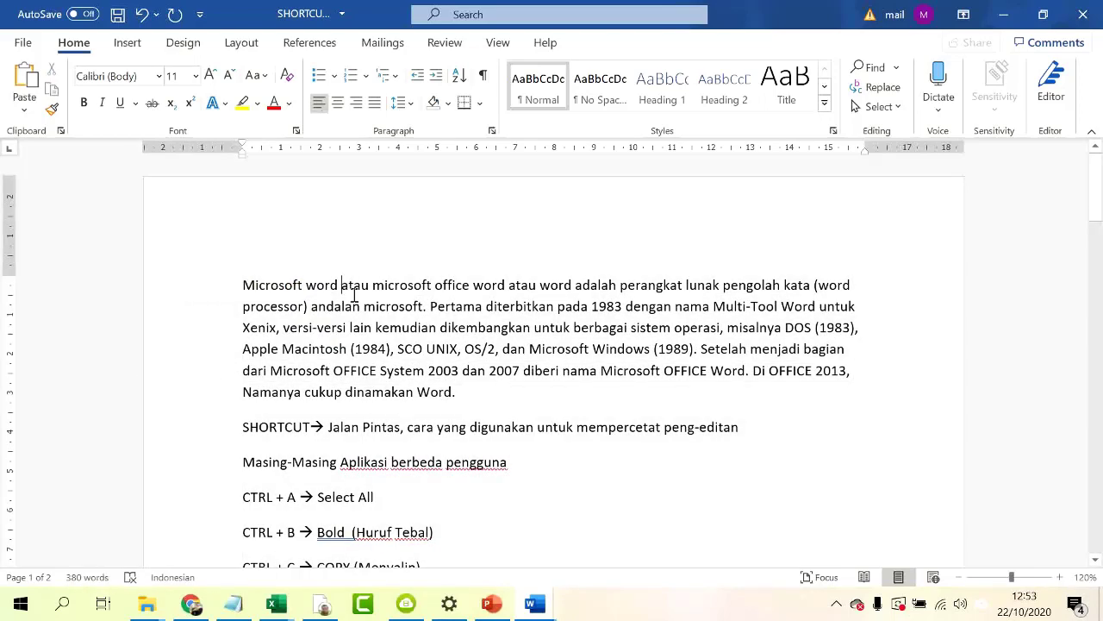
- Select all the text with the Select All command and clear the selection beside the "CTRL + A" line
{"action": "left_click", "coordinate": [896, 107]}
{"action": "left_click", "coordinate": [896, 134]}
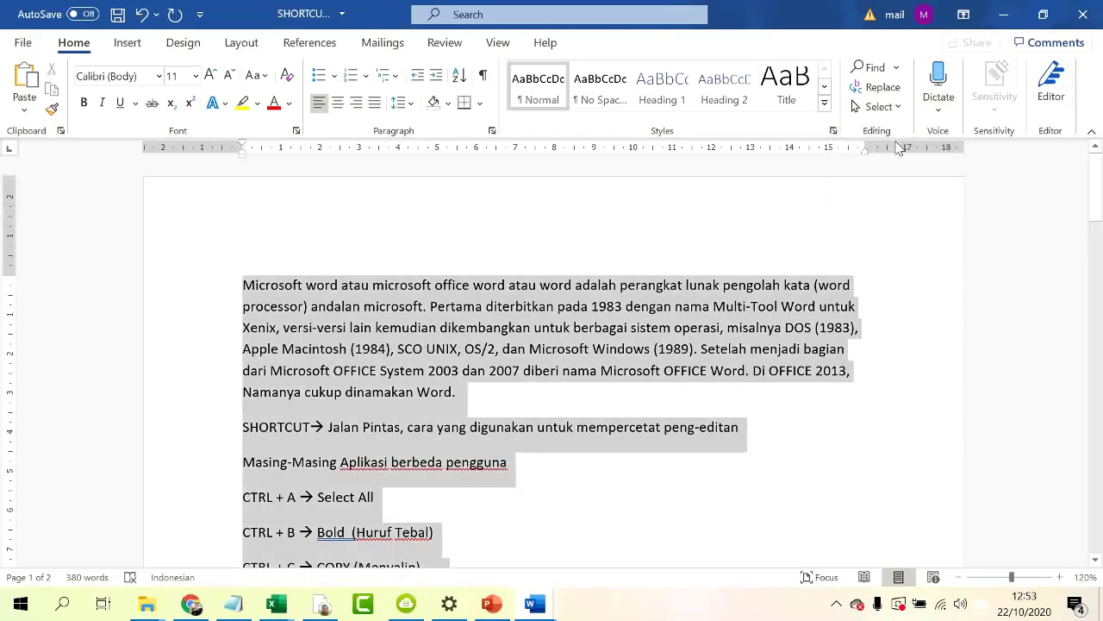
{"action": "left_click", "coordinate": [565, 506]}
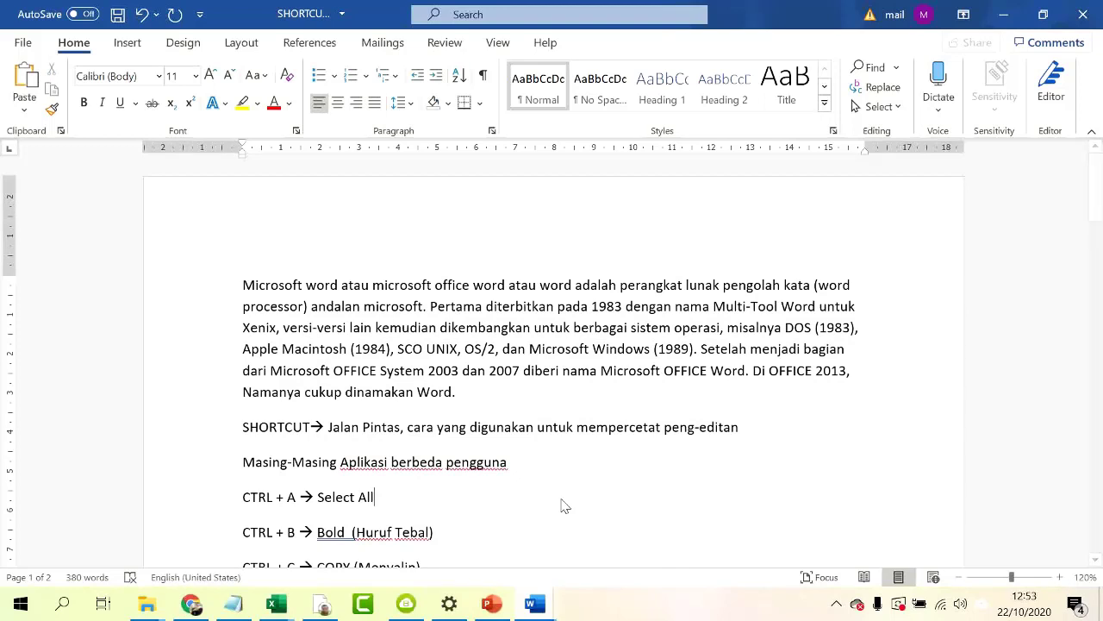
- Select the entire document, move the cursor to its end and return to the beginning of the first page
{"action": "key", "text": "ctrl+a"}
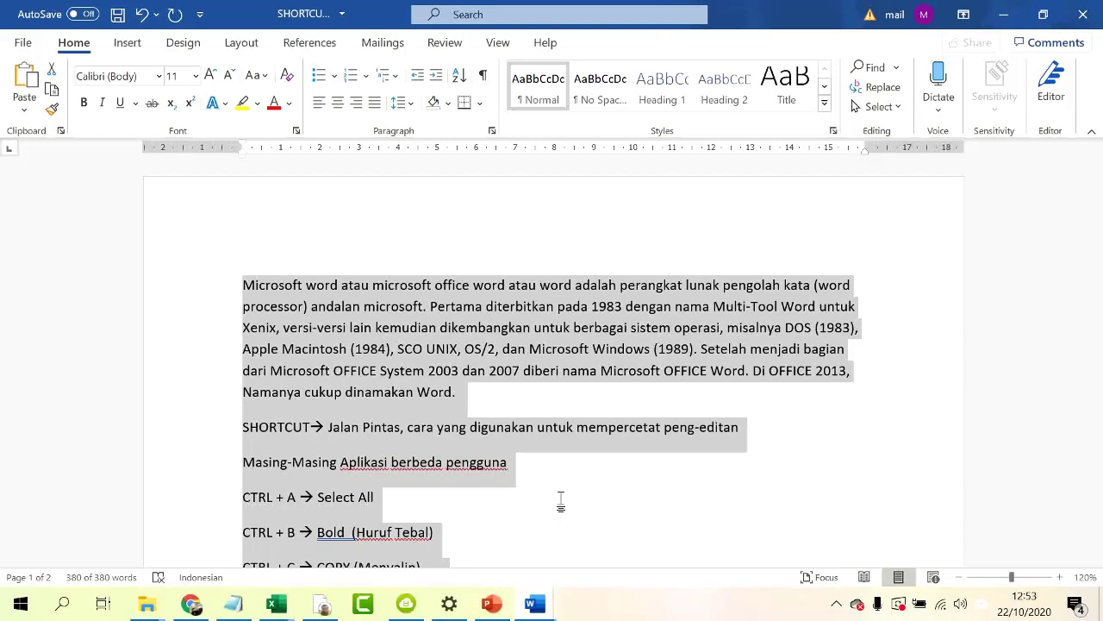
{"action": "key", "text": "ctrl+End"}
{"action": "scroll", "coordinate": [189, 441], "scroll_direction": "up", "scroll_amount": 2}
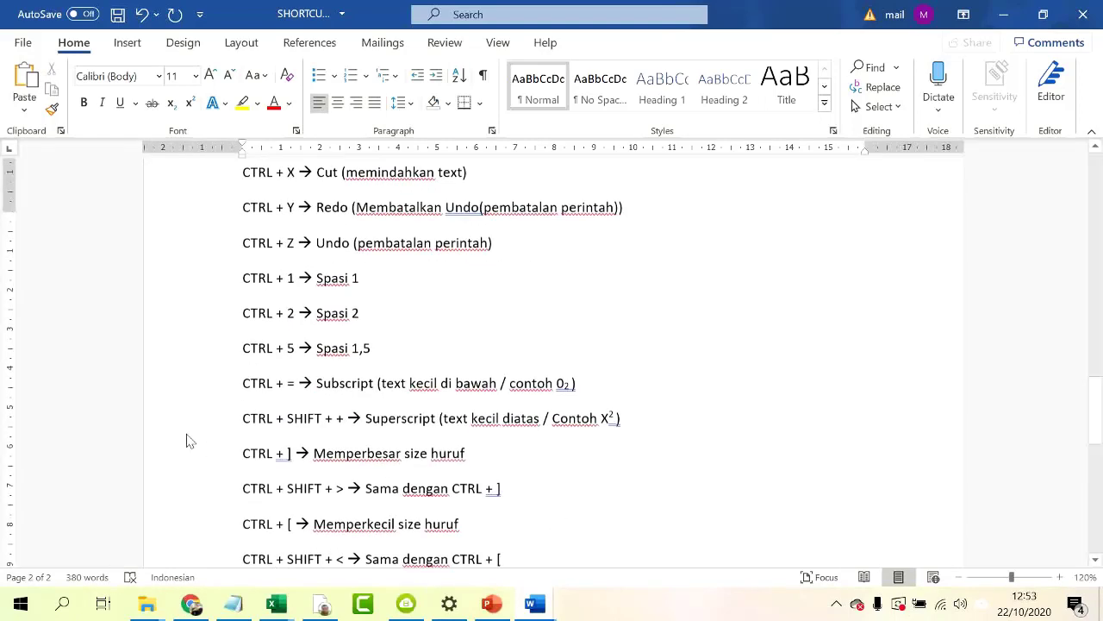
{"action": "scroll", "coordinate": [190, 441], "scroll_direction": "up", "scroll_amount": 12}
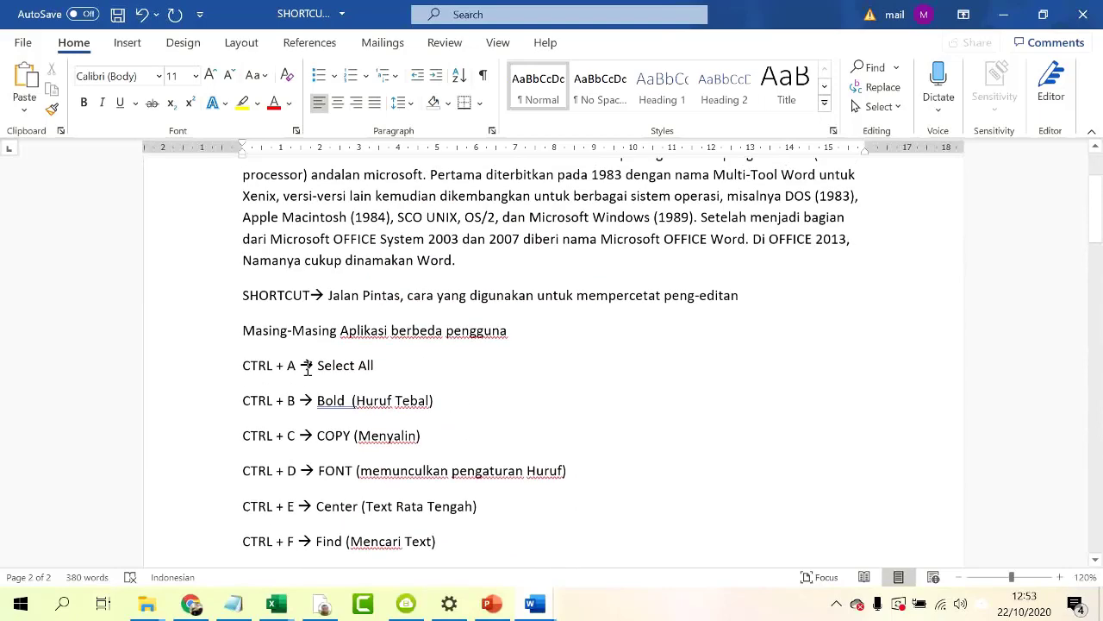
{"action": "scroll", "coordinate": [321, 371], "scroll_direction": "up", "scroll_amount": 3}
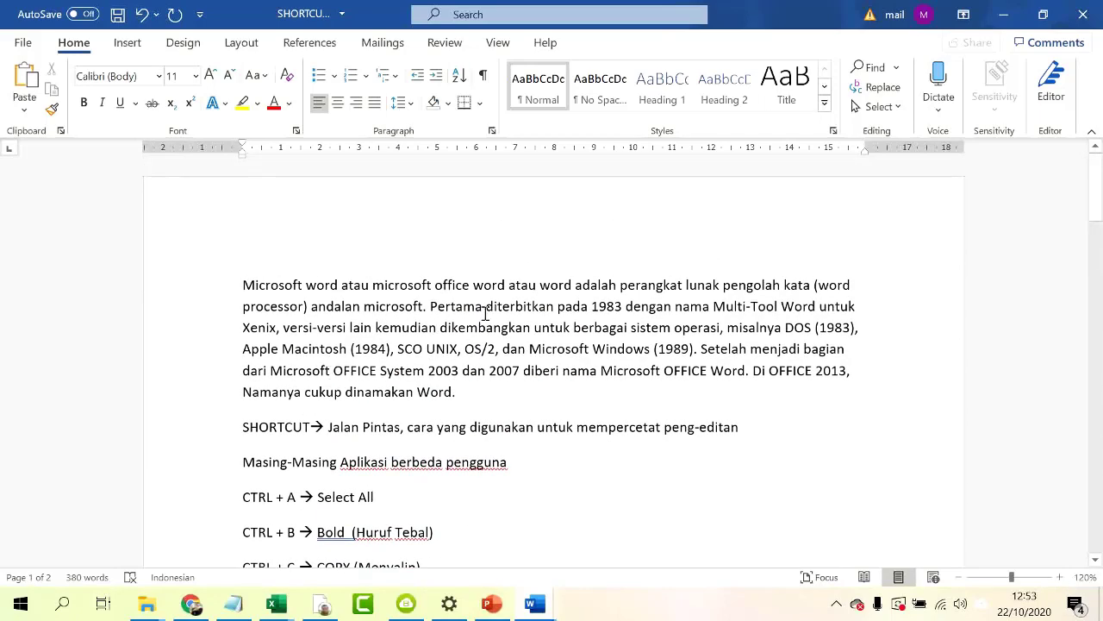
- Select the single word "word" in the first line of the opening paragraph and clear the selection
{"action": "double_click", "coordinate": [329, 285]}
{"action": "left_click", "coordinate": [453, 377]}
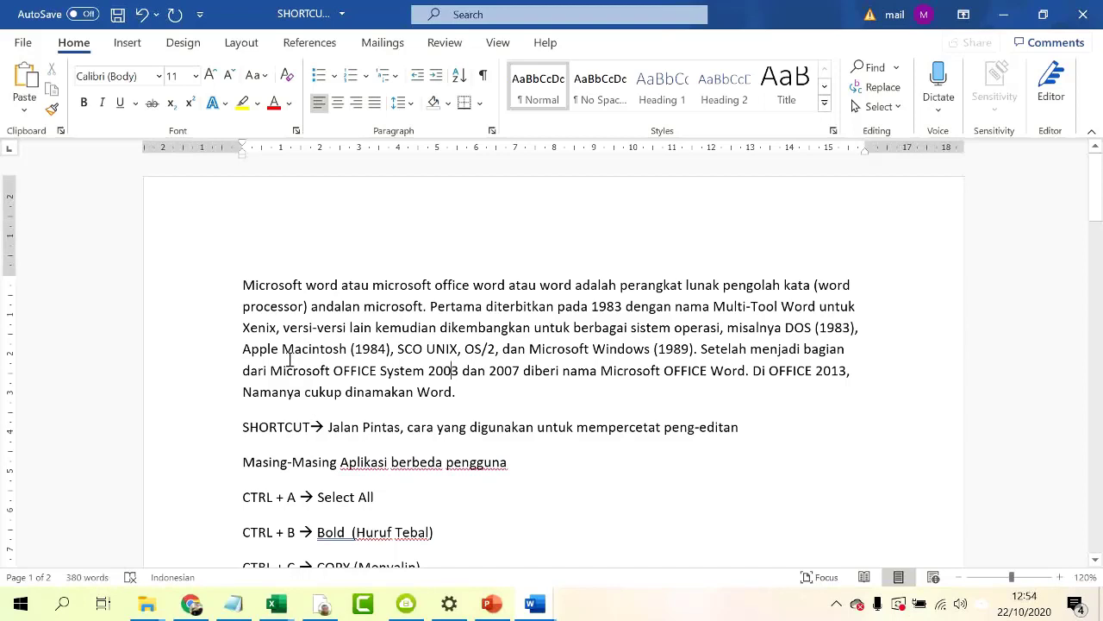
{"action": "double_click", "coordinate": [324, 286]}
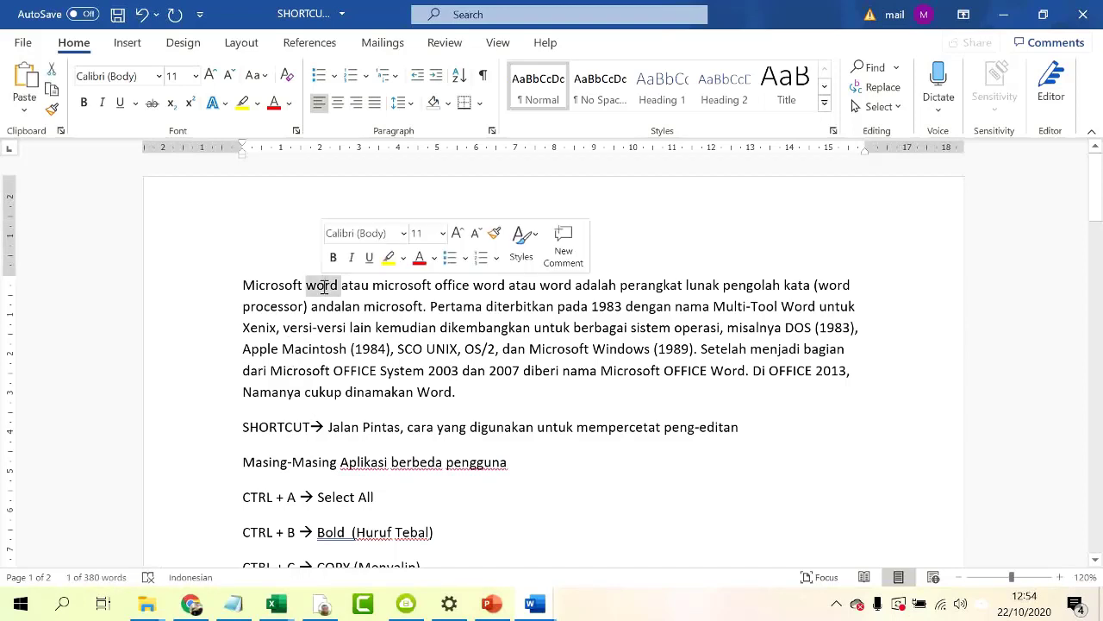
{"action": "left_click", "coordinate": [435, 329]}
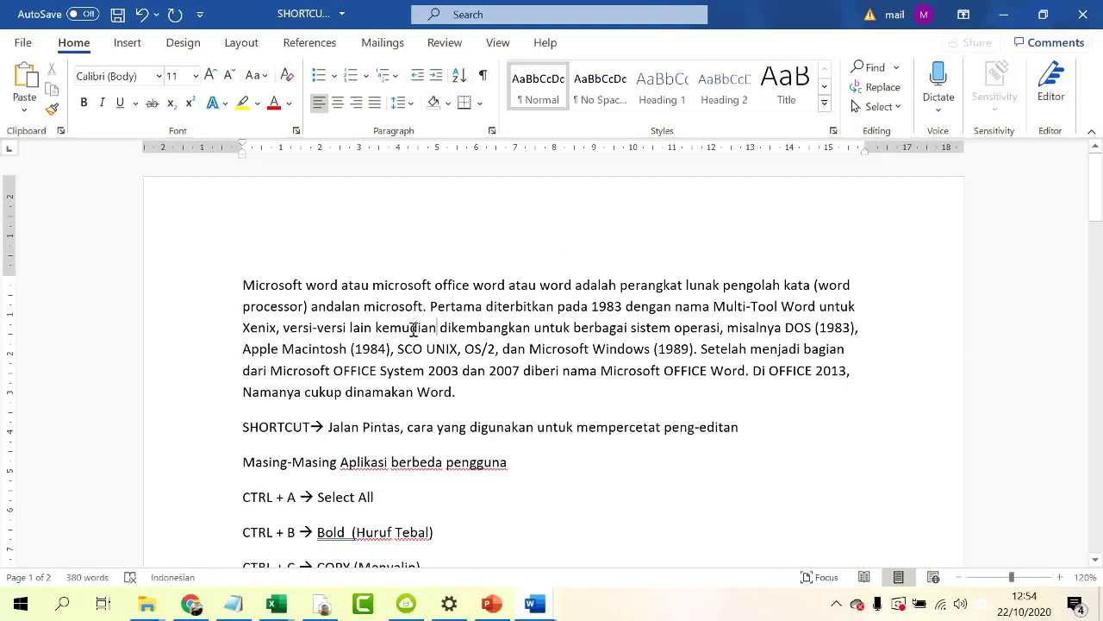
- Select the opening paragraph's first sentence, make it bold and remove the bold formatting
{"action": "left_click", "coordinate": [389, 284], "text": "ctrl"}
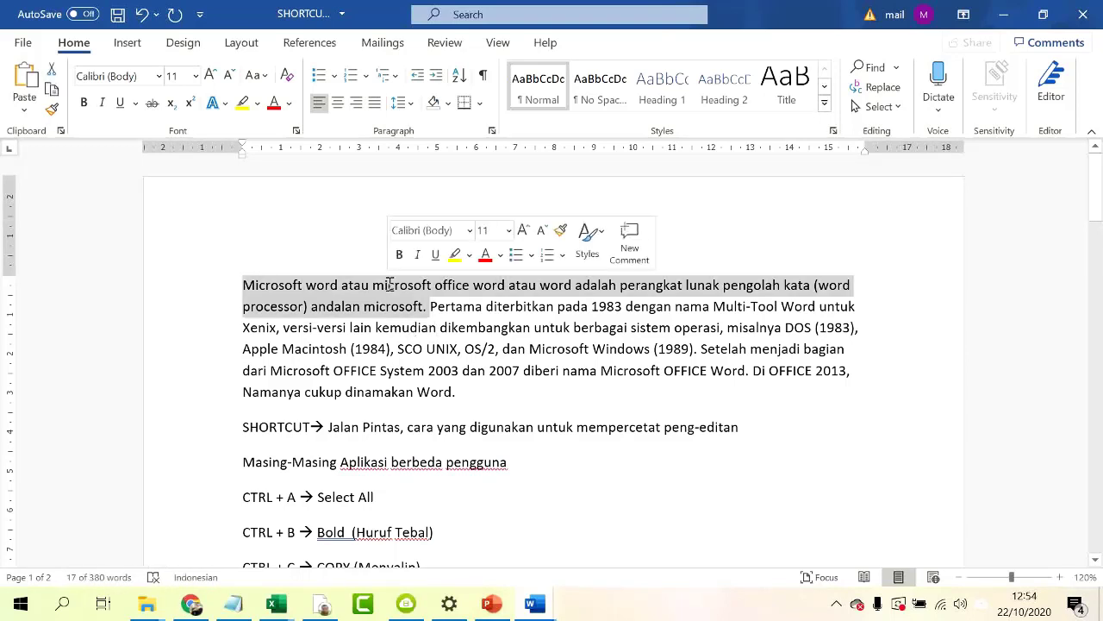
{"action": "key", "text": "ctrl+b"}
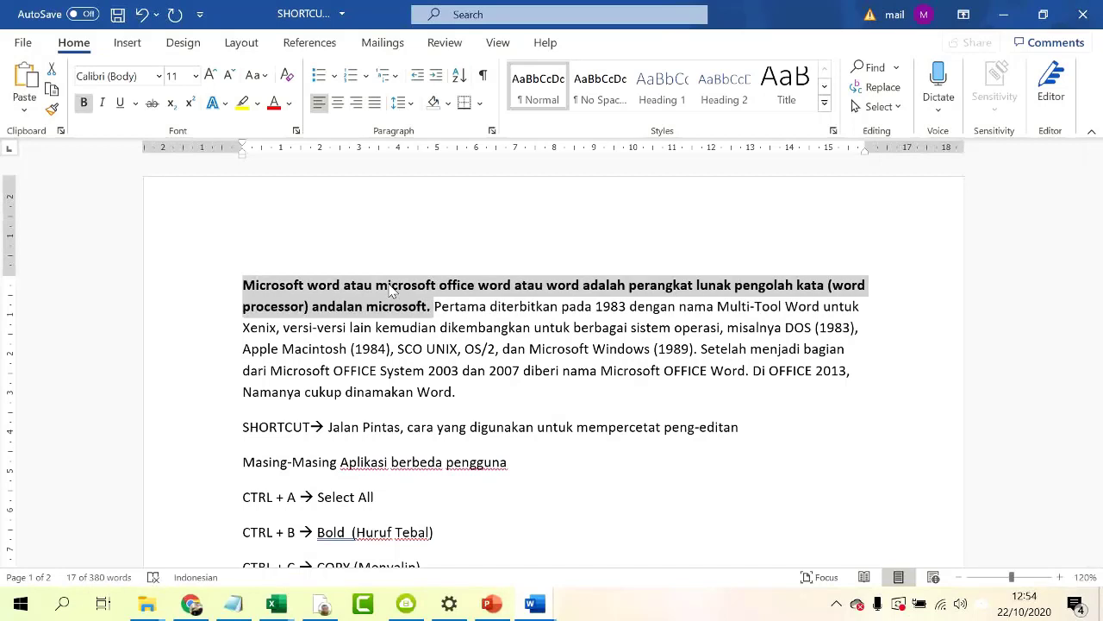
{"action": "key", "text": "ctrl+b"}
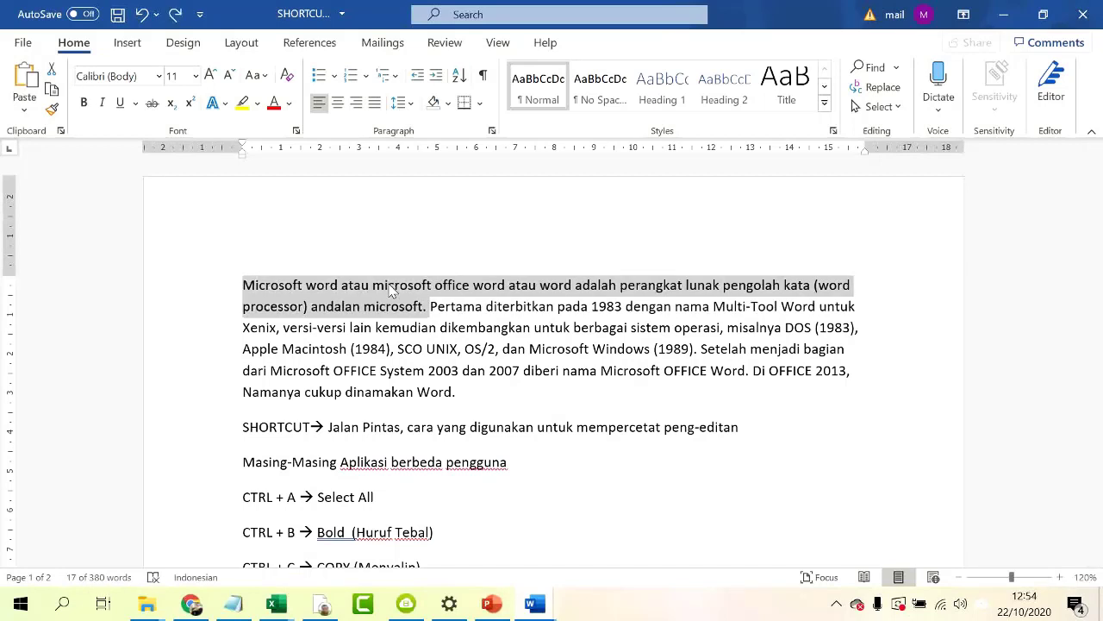
- Copy the "CTRL + C → COPY (Menyalin)" line, paste it at the end of the same line, and undo the paste
{"action": "scroll", "coordinate": [431, 315], "scroll_direction": "down", "scroll_amount": 1}
{"action": "scroll", "coordinate": [431, 315], "scroll_direction": "down", "scroll_amount": 1}
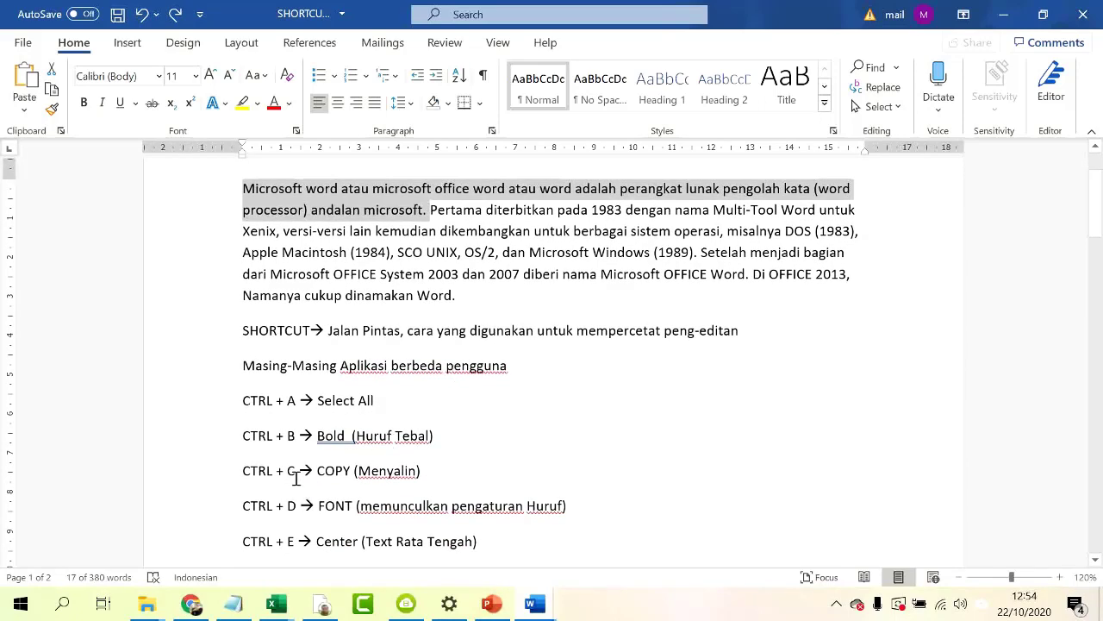
{"action": "left_click", "coordinate": [194, 488]}
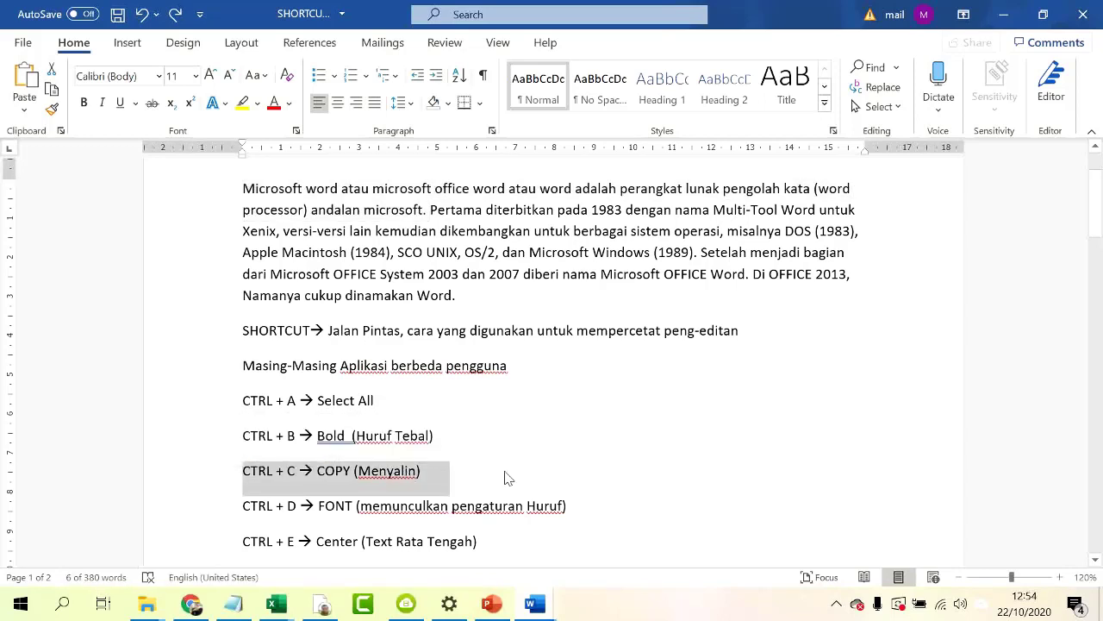
{"action": "left_click", "coordinate": [461, 477]}
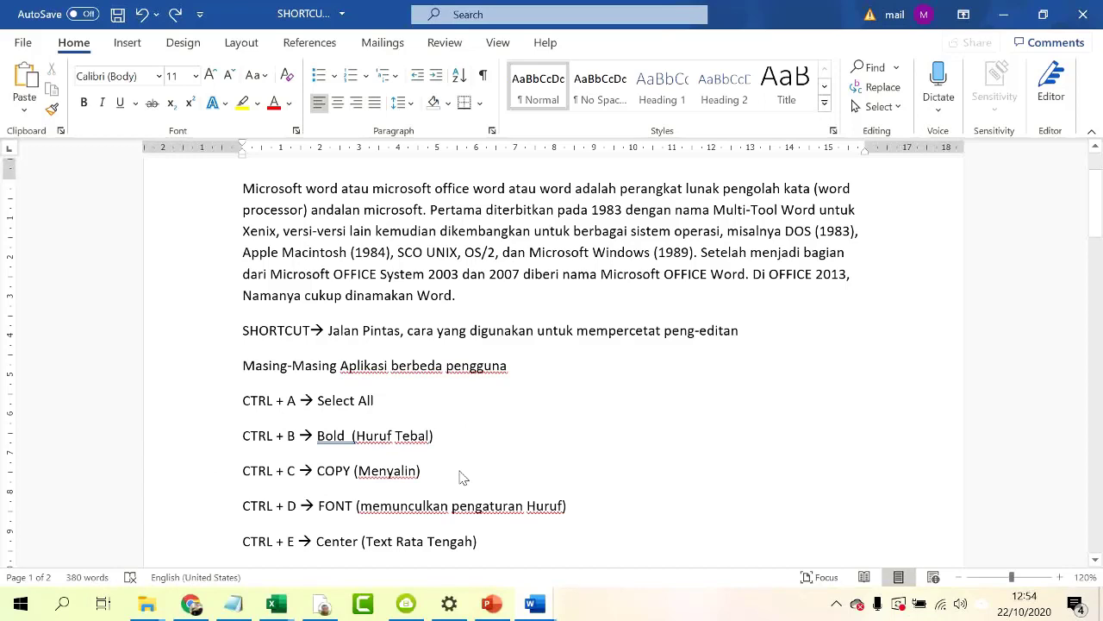
{"action": "type", "text": "CTRL + C → COPY (Menyalin)"}
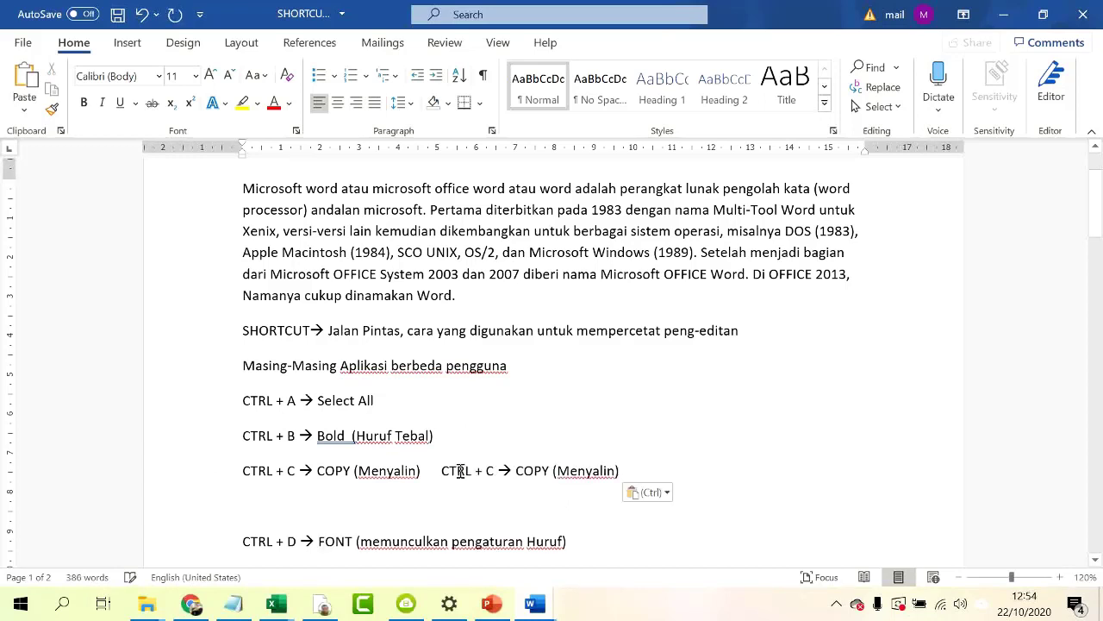
{"action": "key", "text": "Delete"}
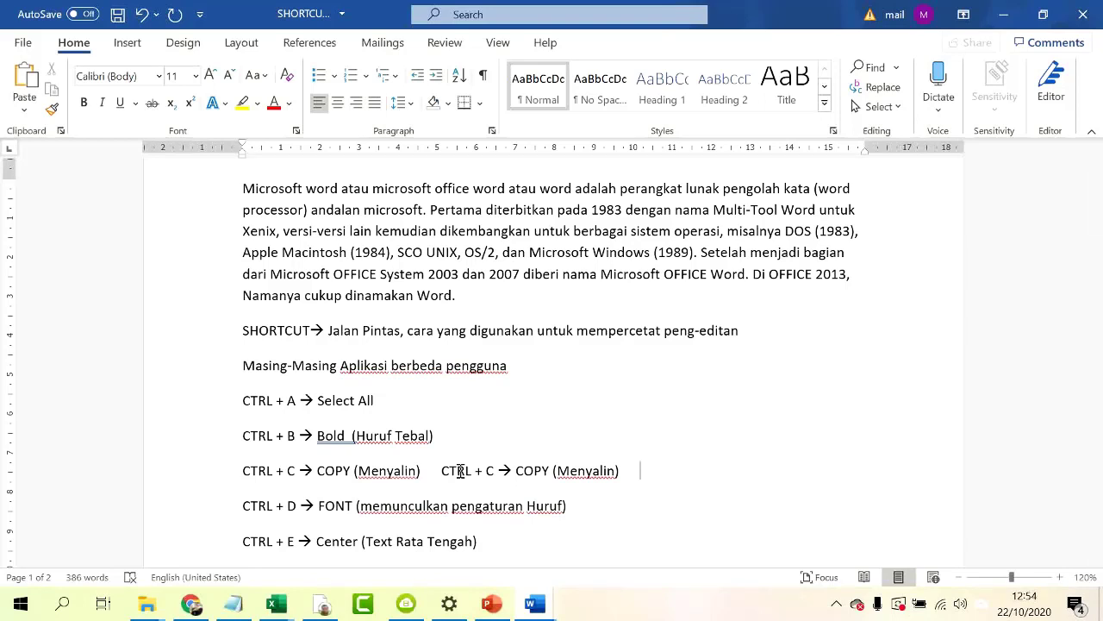
{"action": "key", "text": "ctrl+z"}
{"action": "key", "text": "ctrl+z"}
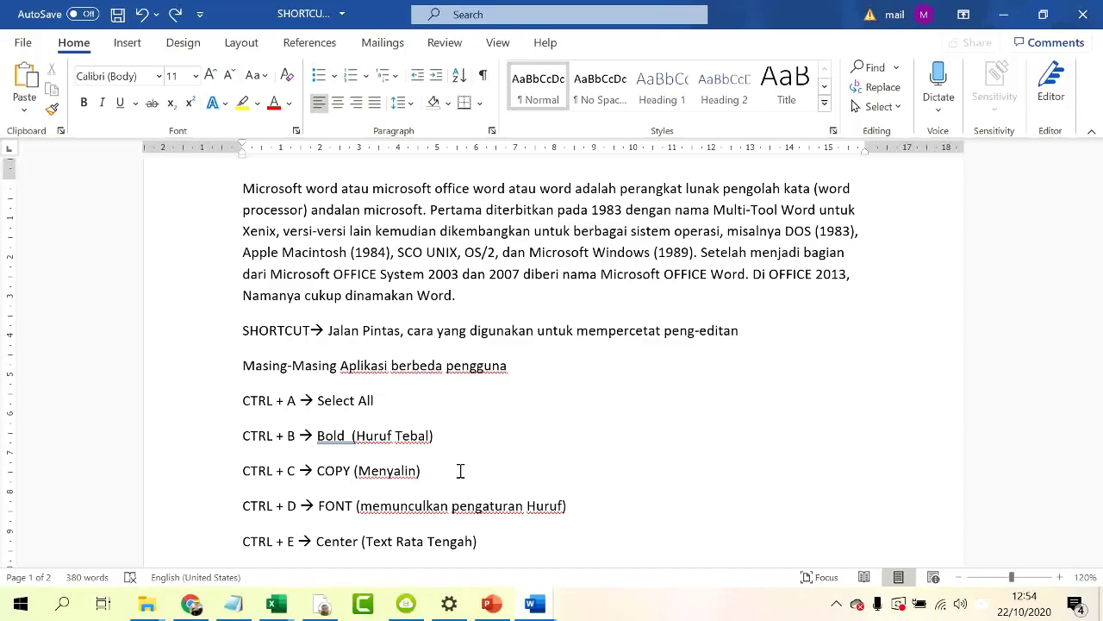
- Open the Font settings dialog to examine its options and close it without applying changes
{"action": "scroll", "coordinate": [461, 471], "scroll_direction": "down", "scroll_amount": 4}
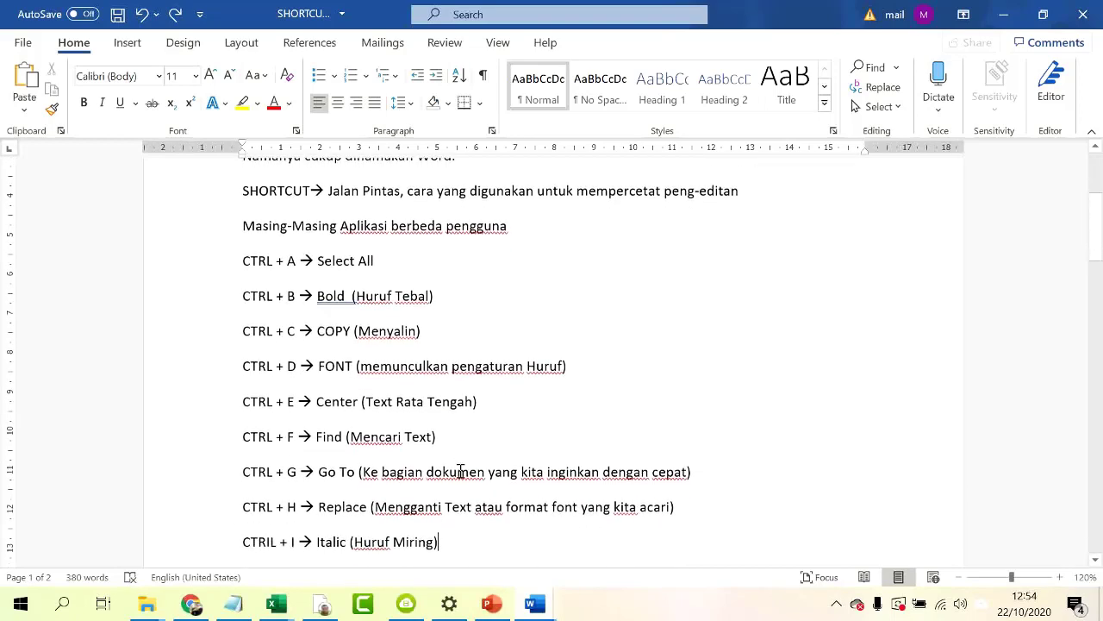
{"action": "left_click", "coordinate": [294, 129]}
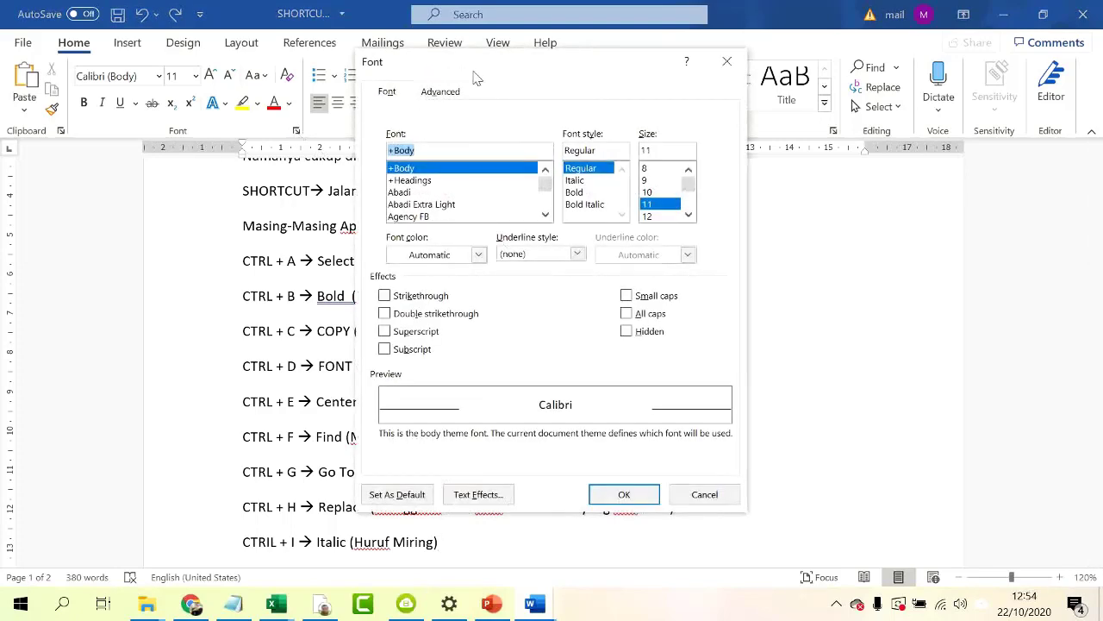
{"action": "left_click", "coordinate": [704, 494]}
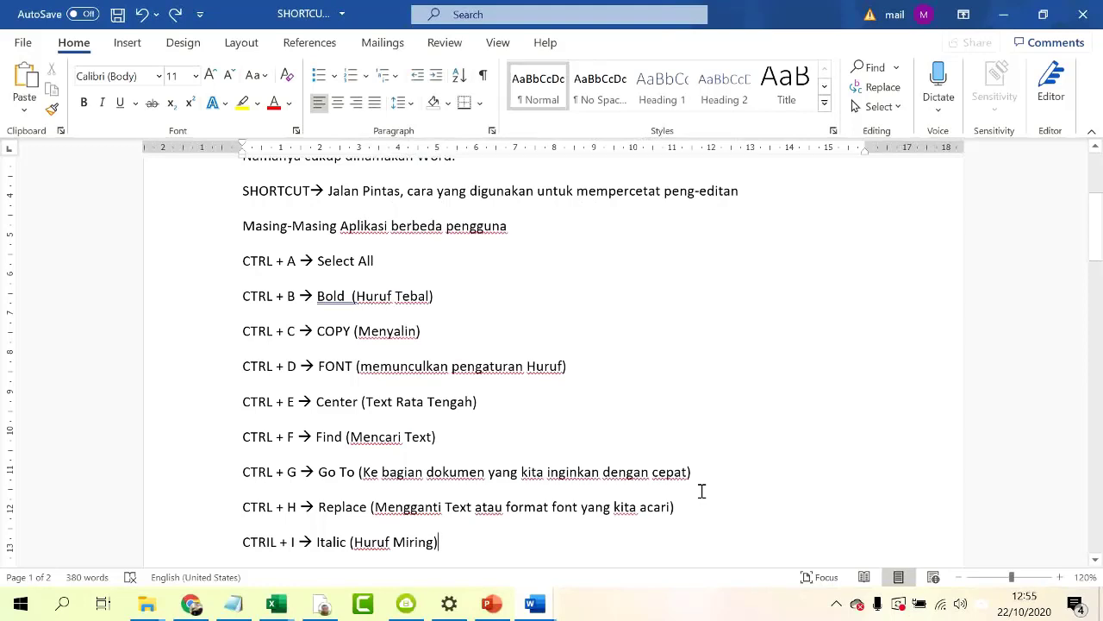
- Bring up the Font settings dialog once more and dismiss it without changing any option
{"action": "key", "text": "ctrl+d"}
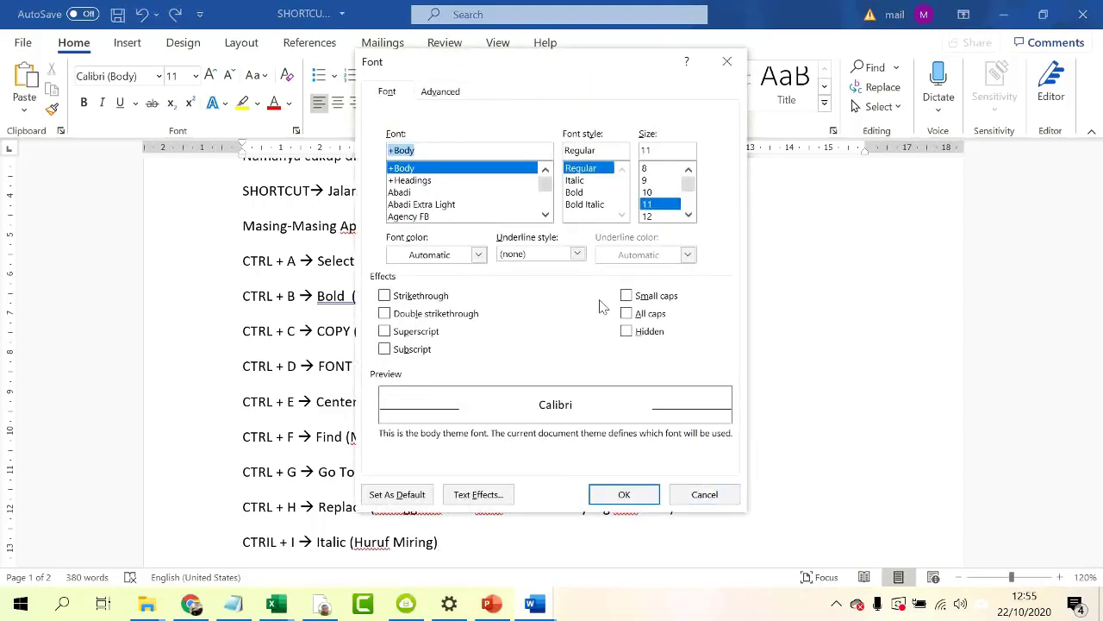
{"action": "left_click", "coordinate": [729, 62]}
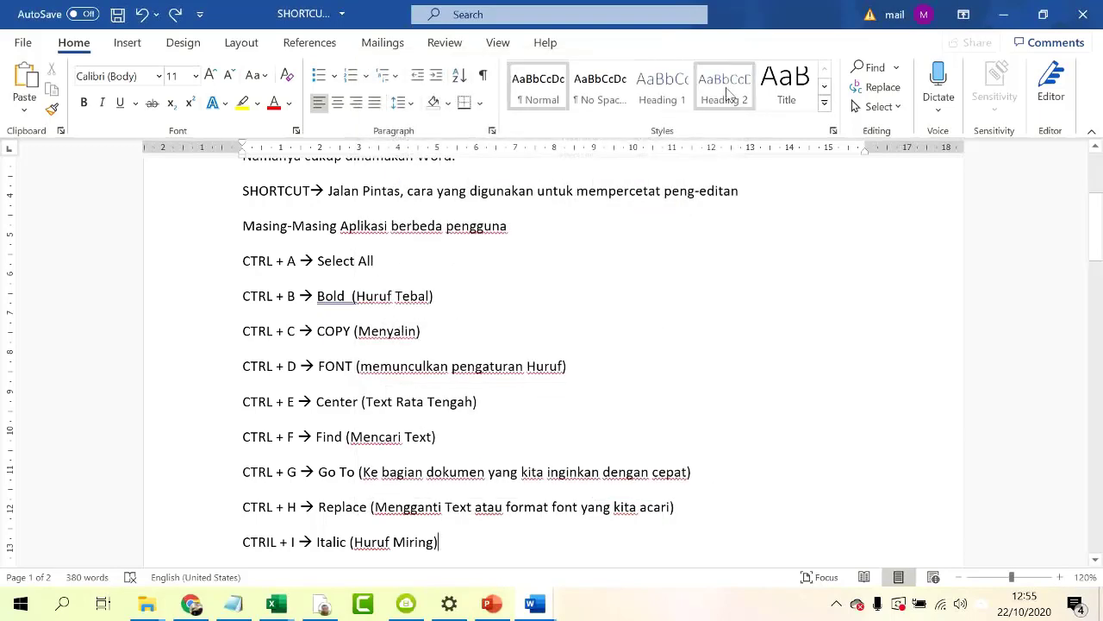
{"action": "scroll", "coordinate": [343, 390], "scroll_direction": "down", "scroll_amount": 1}
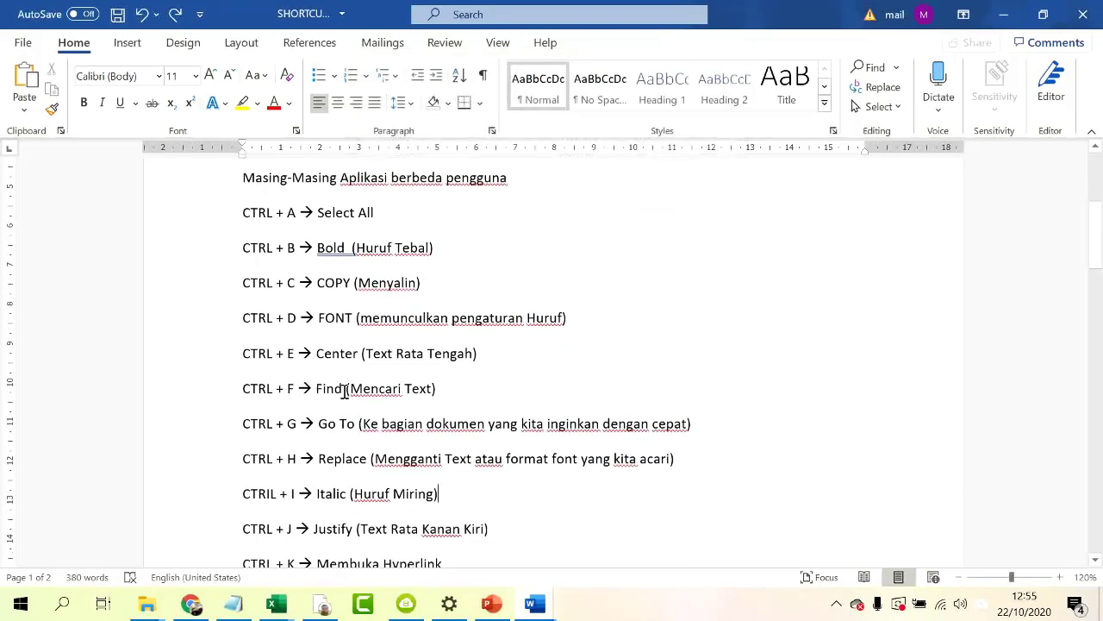
- Select the whole opening paragraph, center it, and return it to left alignment
{"action": "scroll", "coordinate": [461, 390], "scroll_direction": "up", "scroll_amount": 3}
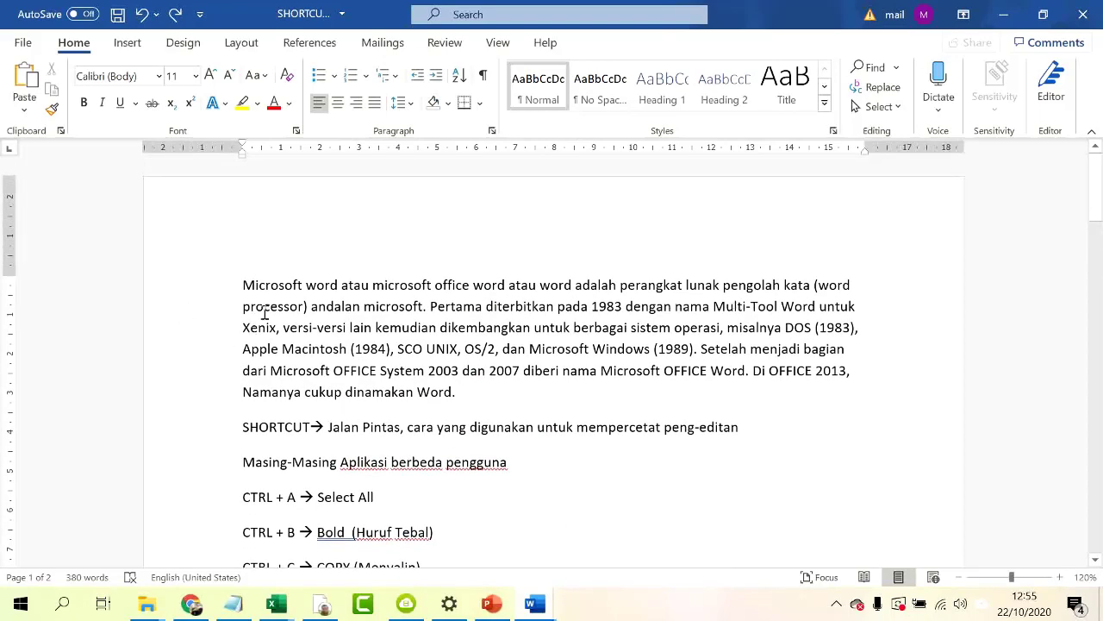
{"action": "double_click", "coordinate": [214, 318]}
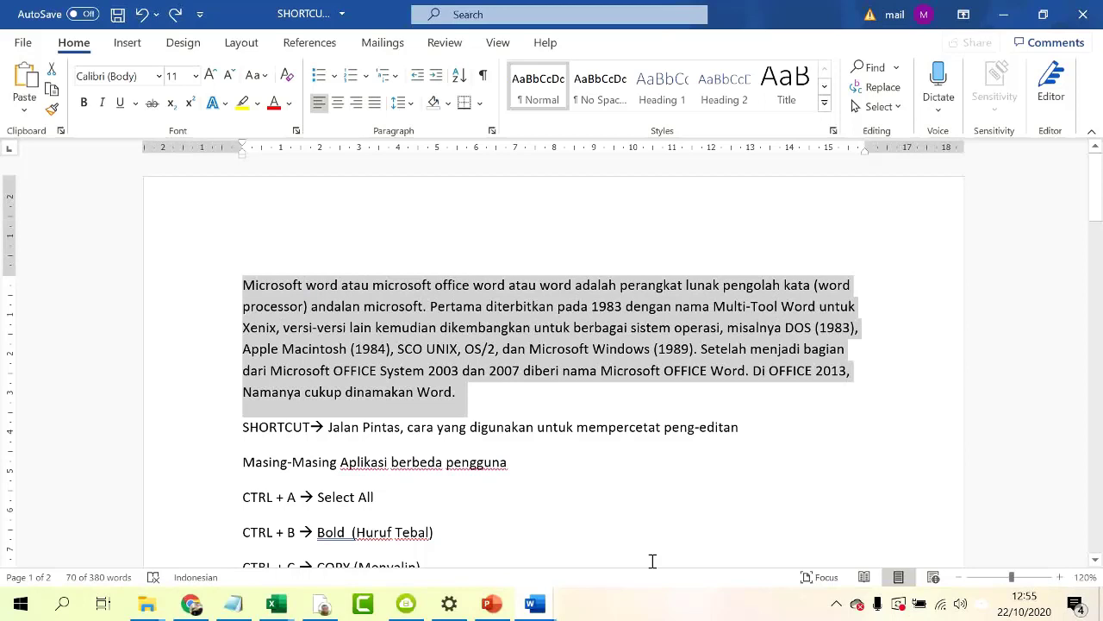
{"action": "key", "text": "ctrl+e"}
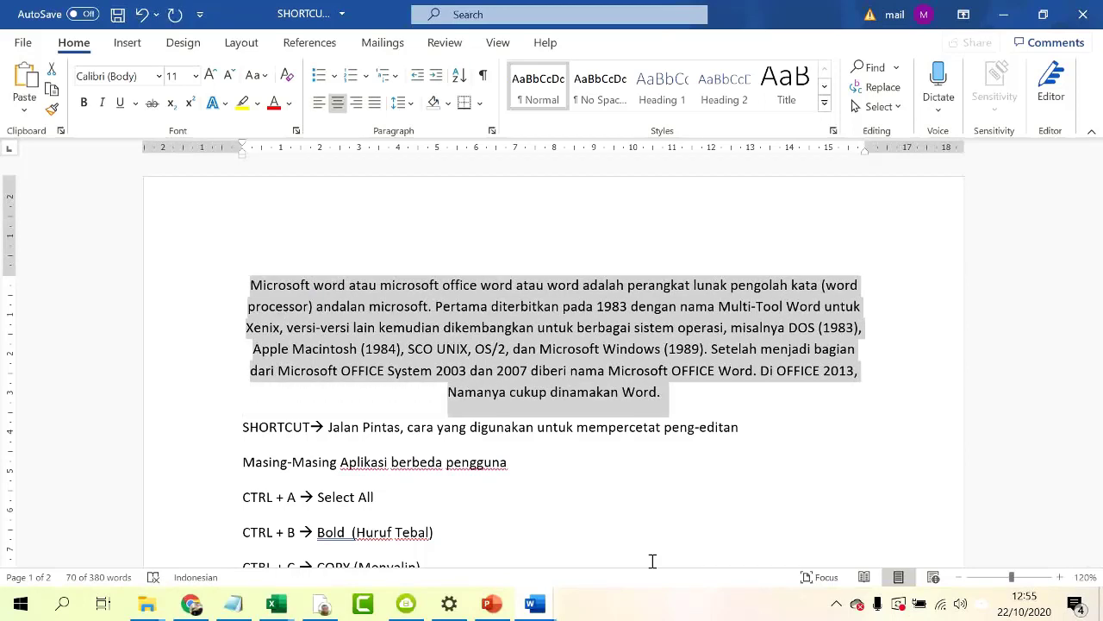
{"action": "key", "text": "ctrl+l"}
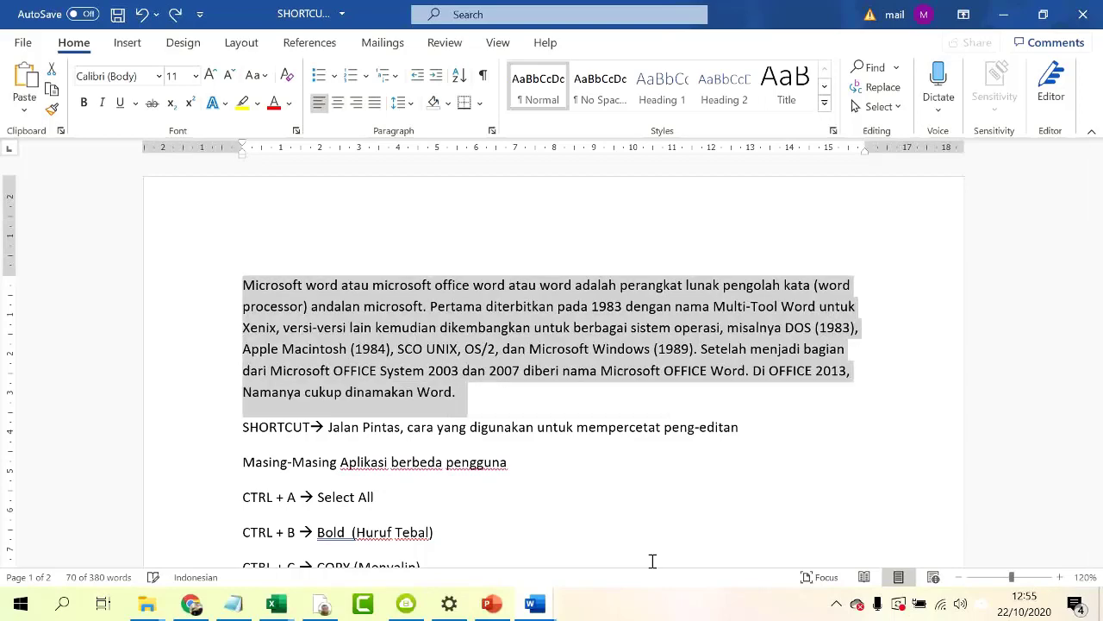
- Search the document for "WORD", jump to the last match, and close the search
{"action": "scroll", "coordinate": [647, 522], "scroll_direction": "down", "scroll_amount": 6}
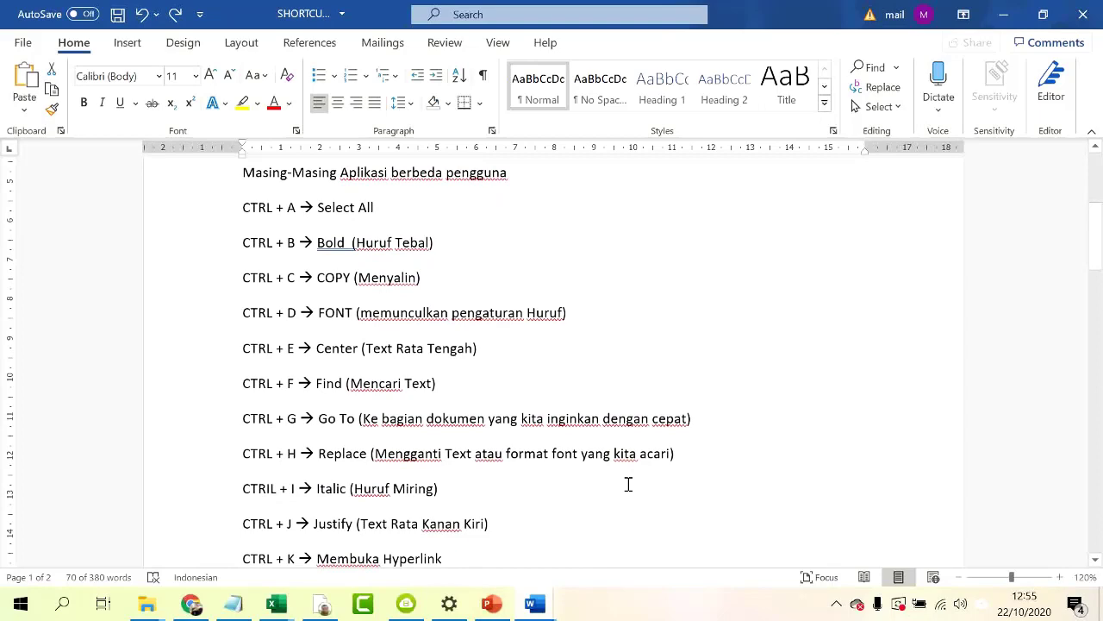
{"action": "scroll", "coordinate": [628, 484], "scroll_direction": "up", "scroll_amount": 3}
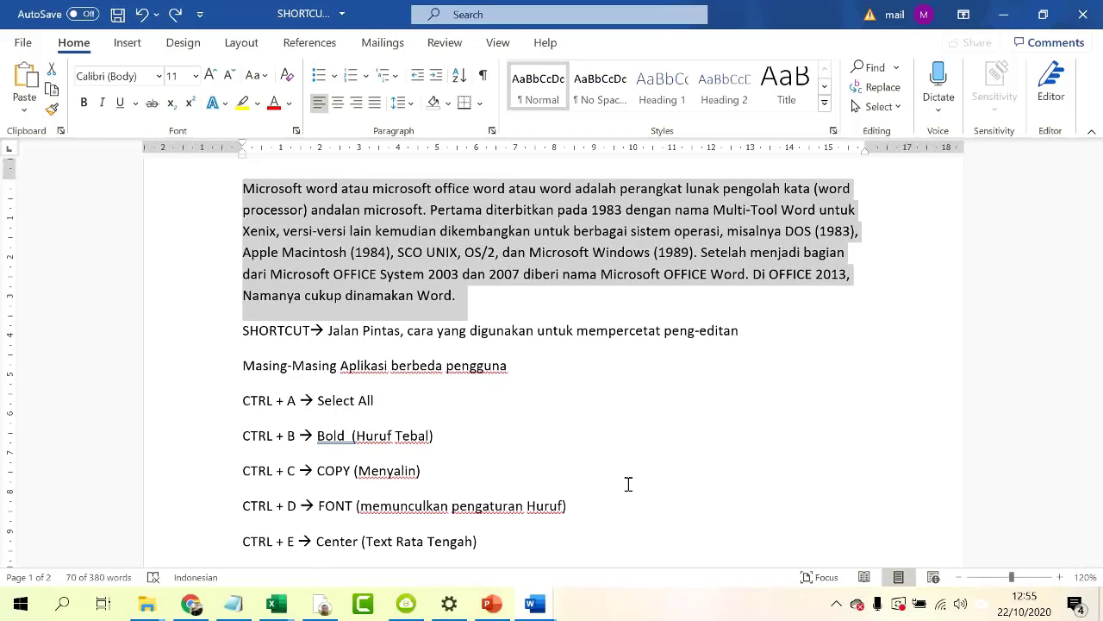
{"action": "key", "text": "ctrl+f"}
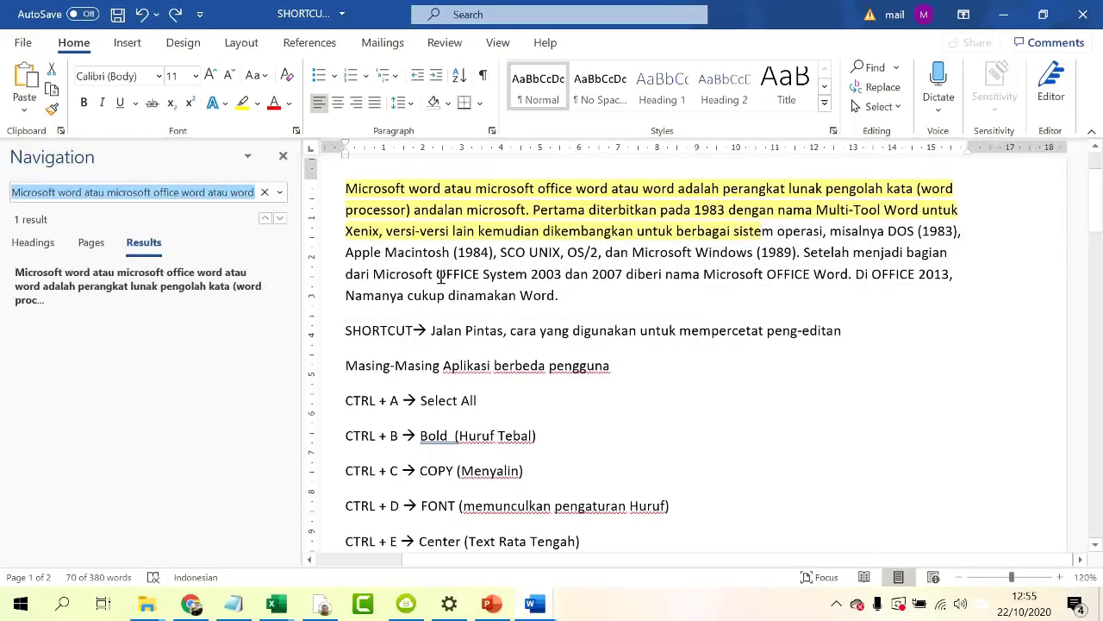
{"action": "left_click", "coordinate": [265, 192]}
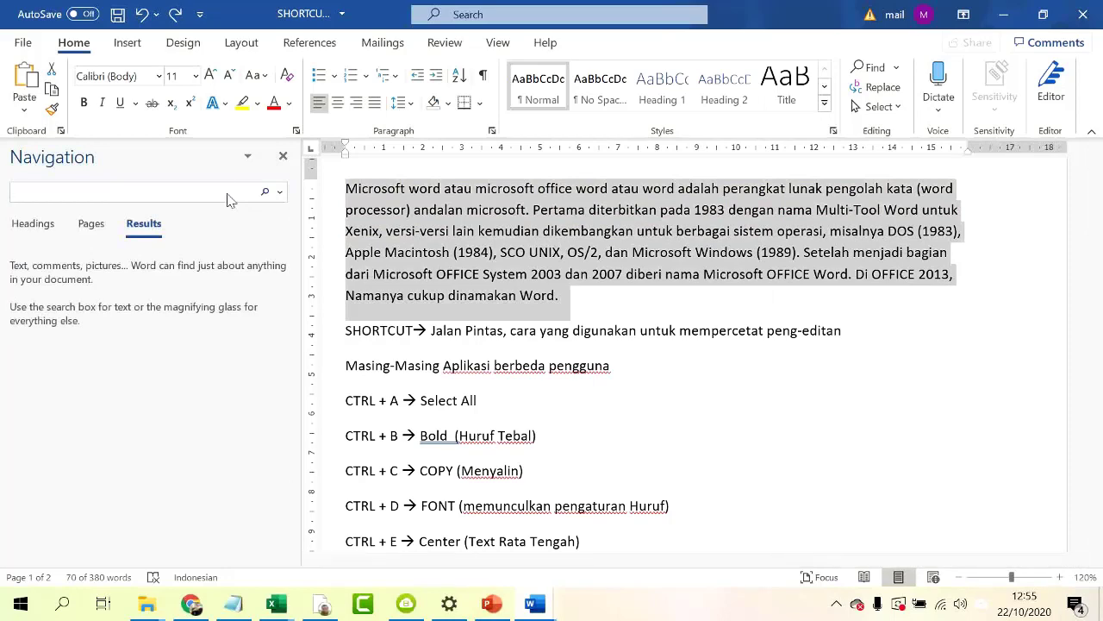
{"action": "type", "text": "WORD"}
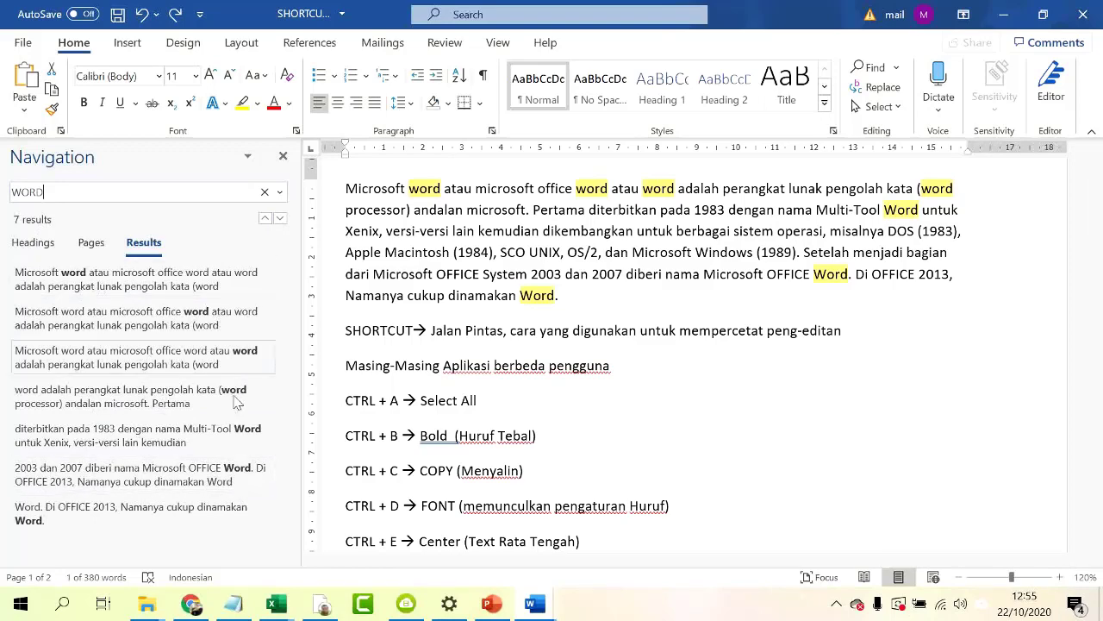
{"action": "left_click", "coordinate": [134, 525]}
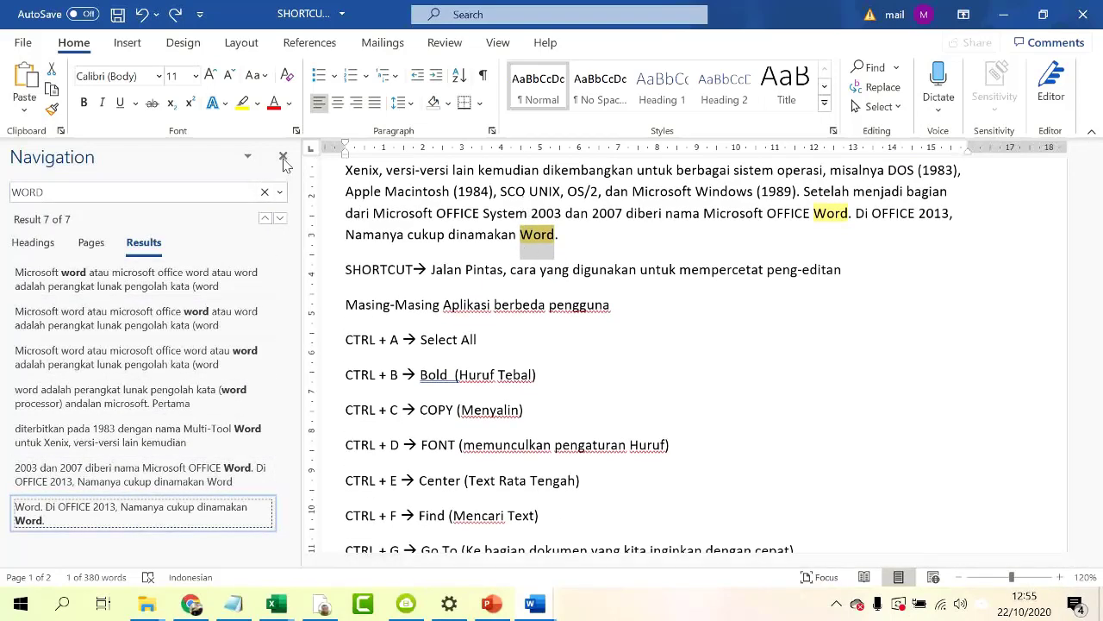
{"action": "left_click", "coordinate": [264, 192]}
{"action": "left_click", "coordinate": [674, 368]}
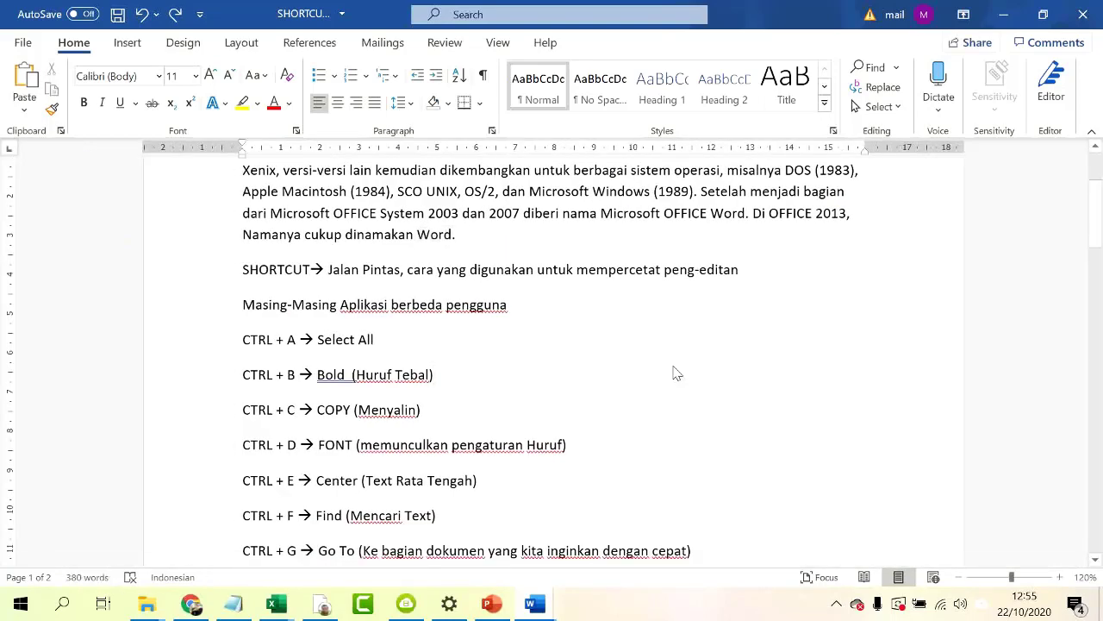
- Open Go To, browse the target types, choose Page, and close the dialog without jumping anywhere
{"action": "scroll", "coordinate": [674, 368], "scroll_direction": "down", "scroll_amount": 1}
{"action": "scroll", "coordinate": [676, 373], "scroll_direction": "down", "scroll_amount": 1}
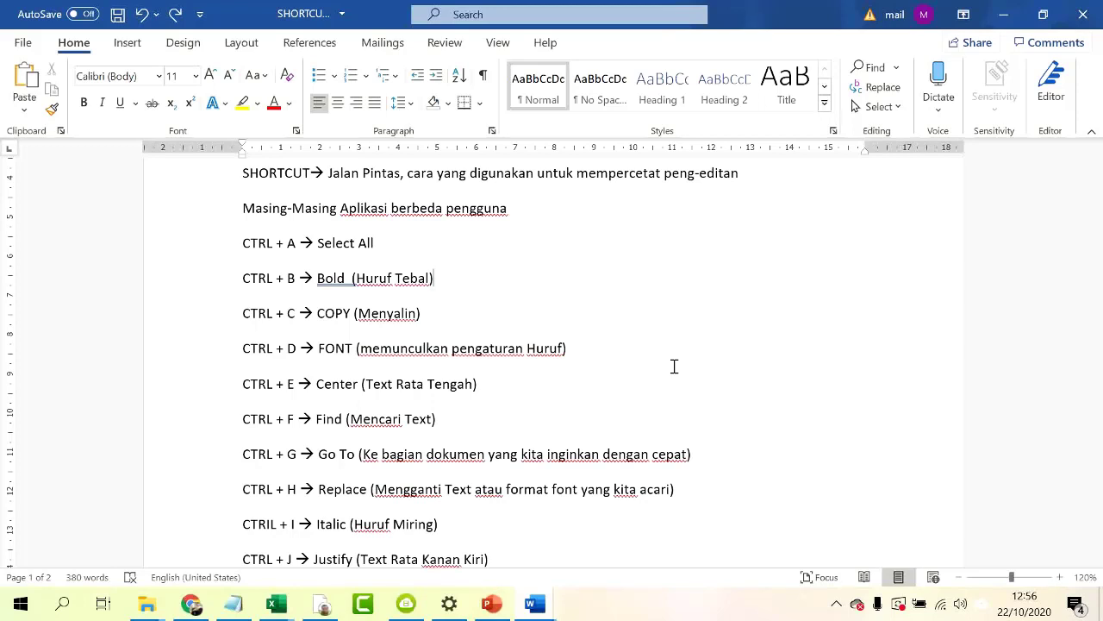
{"action": "key", "text": "ctrl+g"}
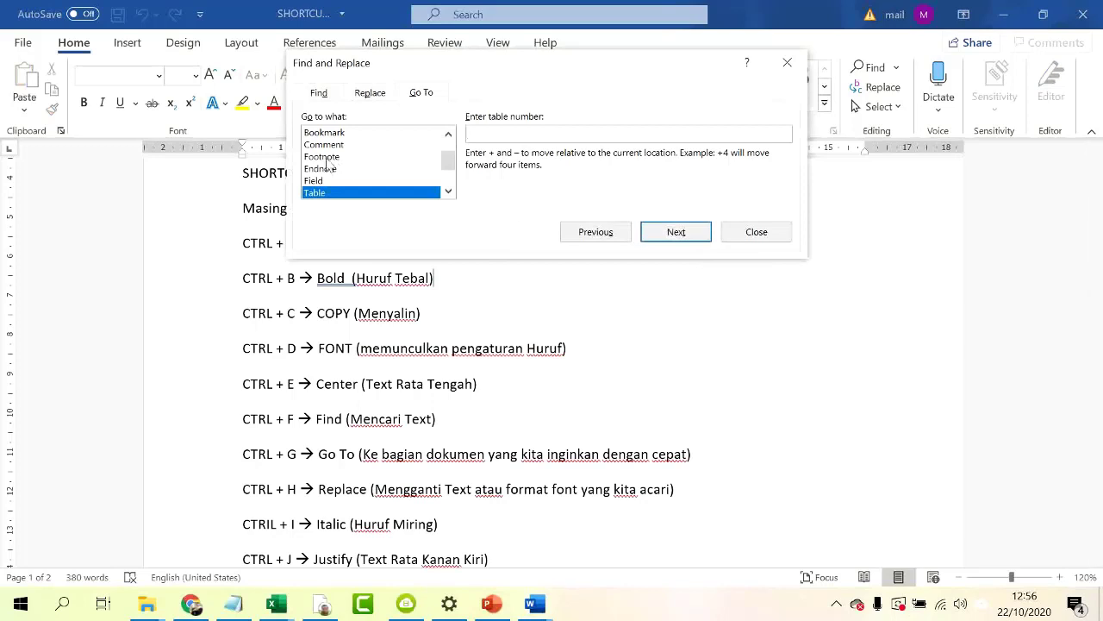
{"action": "scroll", "coordinate": [360, 168], "scroll_direction": "up", "scroll_amount": 1}
{"action": "scroll", "coordinate": [360, 168], "scroll_direction": "down", "scroll_amount": 1}
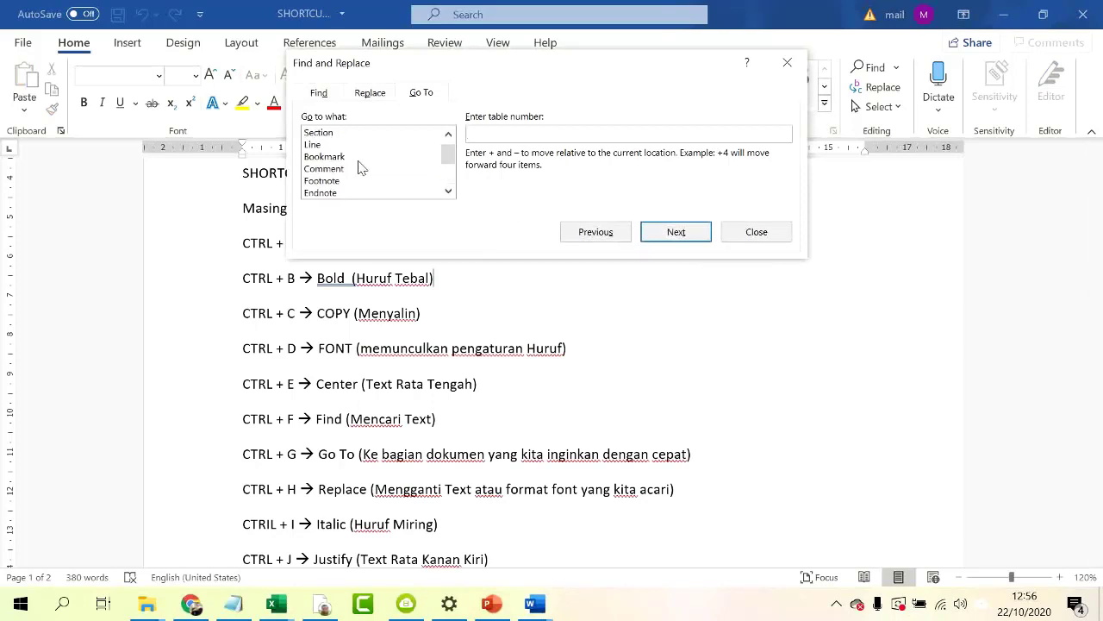
{"action": "scroll", "coordinate": [360, 166], "scroll_direction": "up", "scroll_amount": 1}
{"action": "left_click", "coordinate": [360, 136]}
{"action": "left_click", "coordinate": [507, 137]}
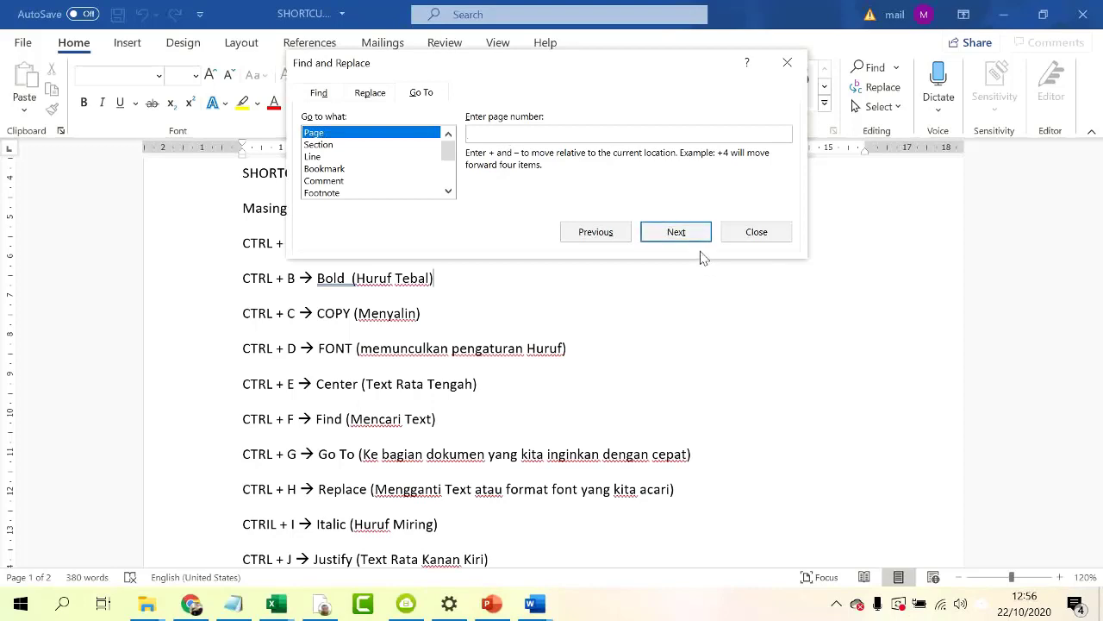
{"action": "left_click", "coordinate": [759, 232]}
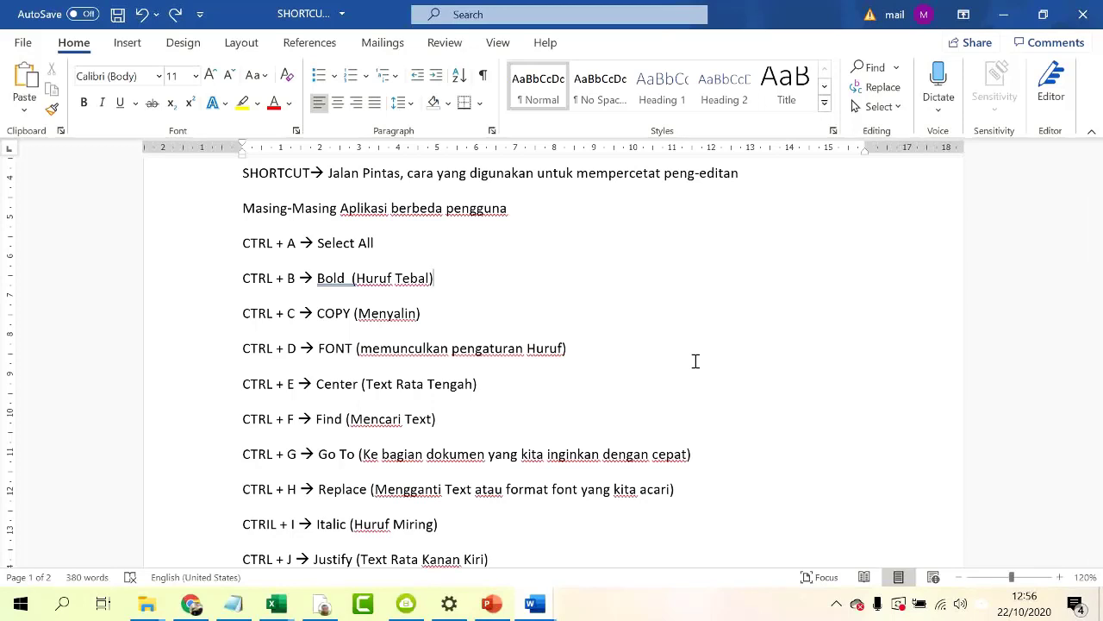
- Highlight the first "word" in the opening paragraph and deselect it
{"action": "scroll", "coordinate": [697, 361], "scroll_direction": "down", "scroll_amount": 2}
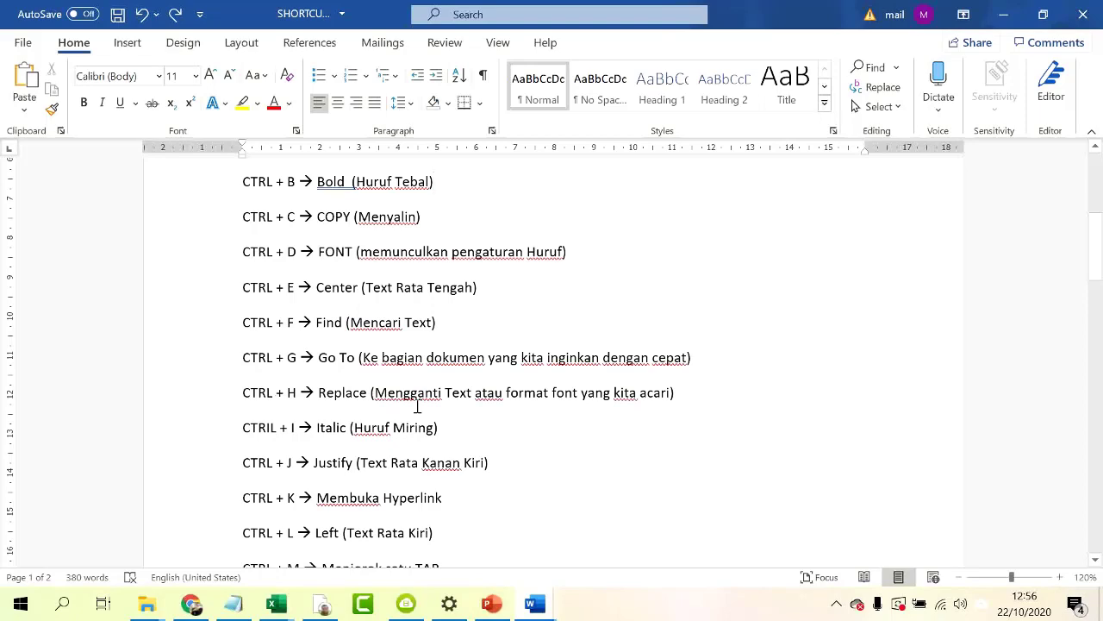
{"action": "scroll", "coordinate": [477, 405], "scroll_direction": "up", "scroll_amount": 7}
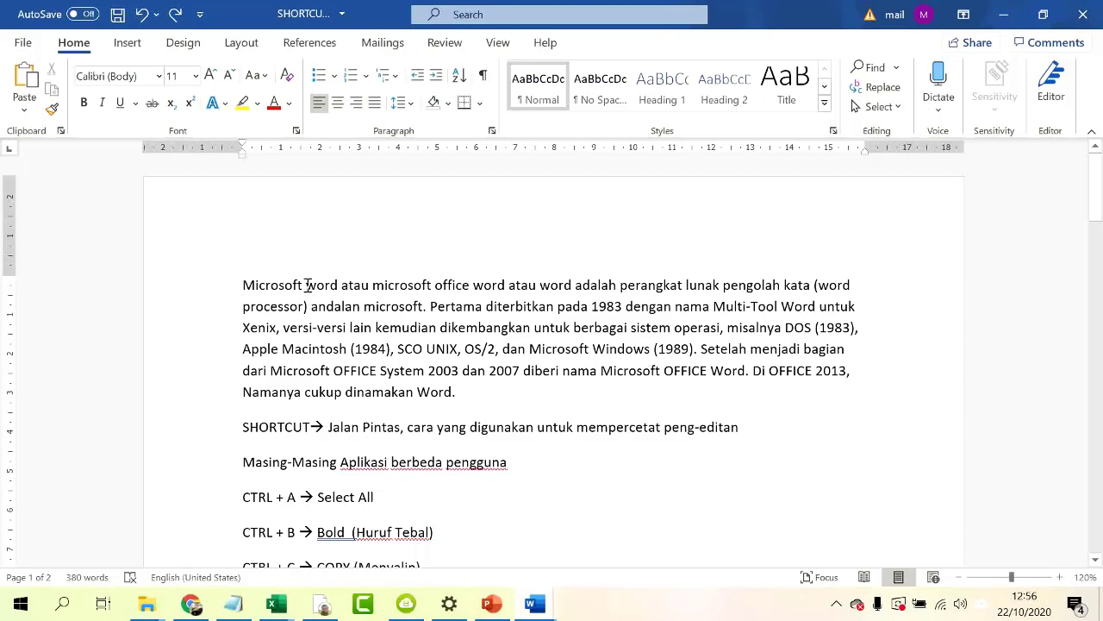
{"action": "left_click_drag", "start_coordinate": [307, 284], "coordinate": [339, 285]}
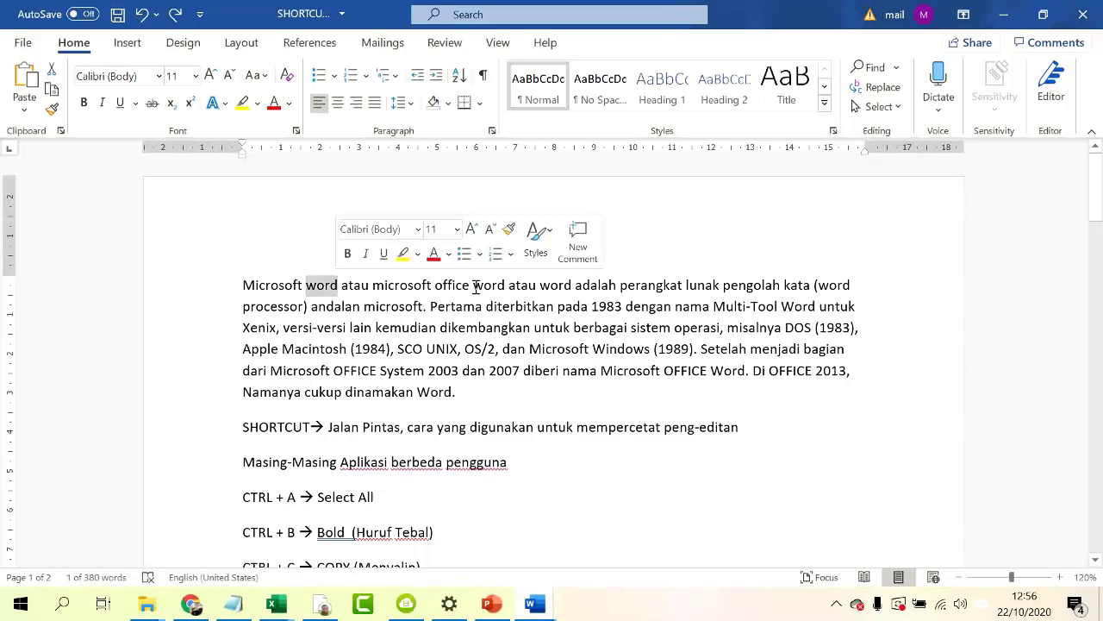
{"action": "left_click", "coordinate": [539, 402]}
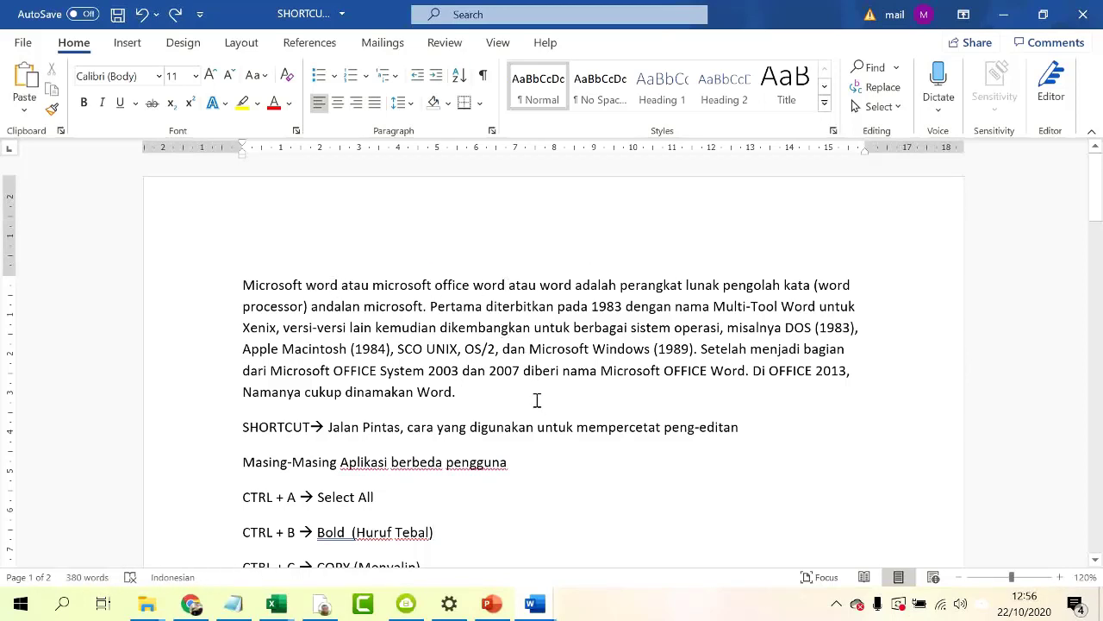
- Set up a Replace operation that finds "word" and replaces it with "WORD"
{"action": "scroll", "coordinate": [536, 400], "scroll_direction": "down", "scroll_amount": 3}
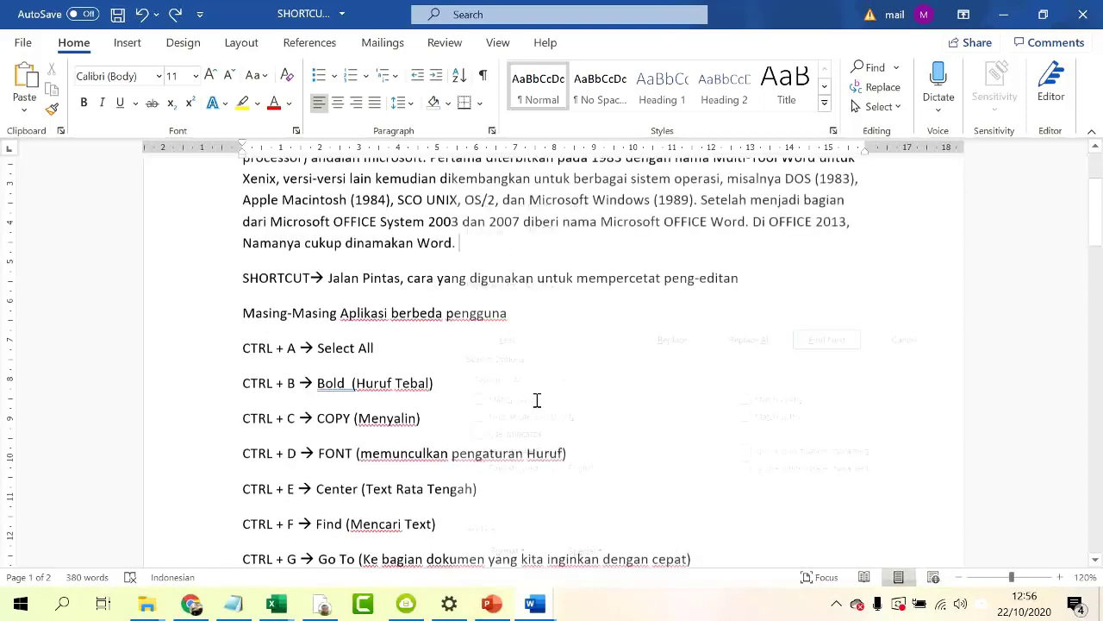
{"action": "key", "text": "ctrl+h"}
{"action": "left_click_drag", "start_coordinate": [561, 224], "coordinate": [481, 225]}
{"action": "type", "text": "word"}
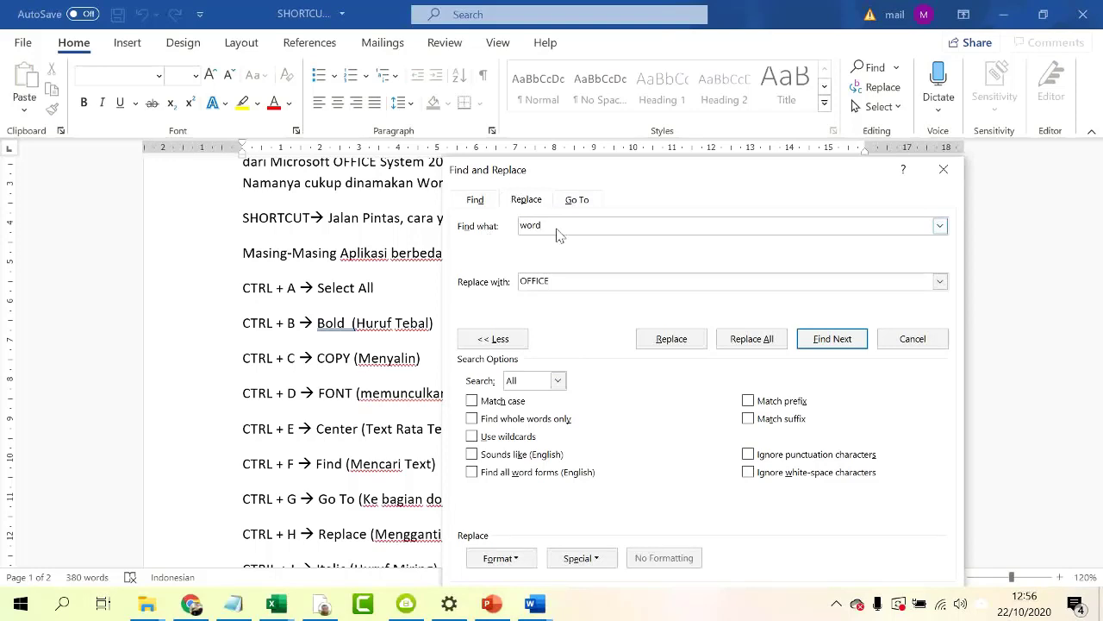
{"action": "left_click", "coordinate": [577, 283]}
{"action": "left_click_drag", "start_coordinate": [641, 172], "coordinate": [615, 86]}
{"action": "double_click", "coordinate": [560, 191]}
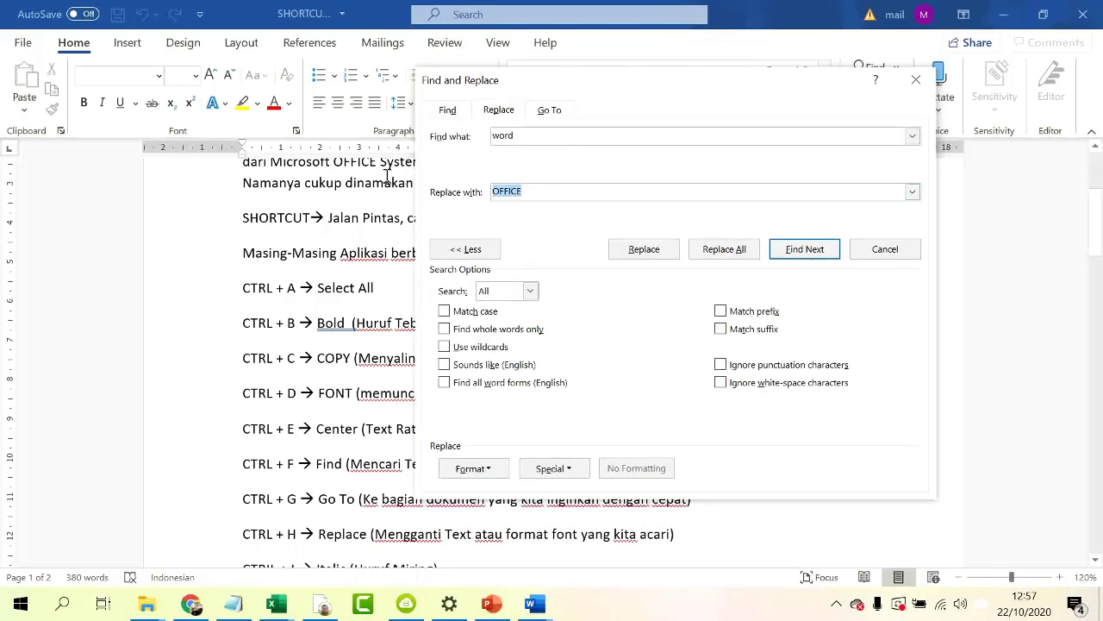
{"action": "type", "text": "WORD"}
- Set the replacement text's formatting to bold, 11 pt, with a red font color
{"action": "left_click", "coordinate": [465, 249]}
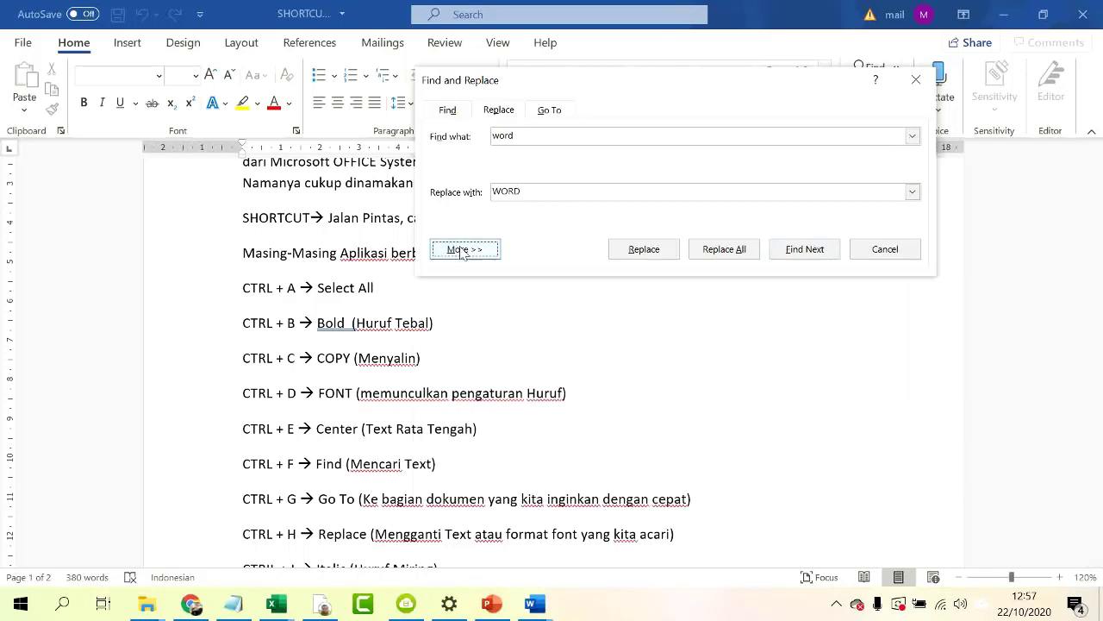
{"action": "left_click", "coordinate": [528, 194]}
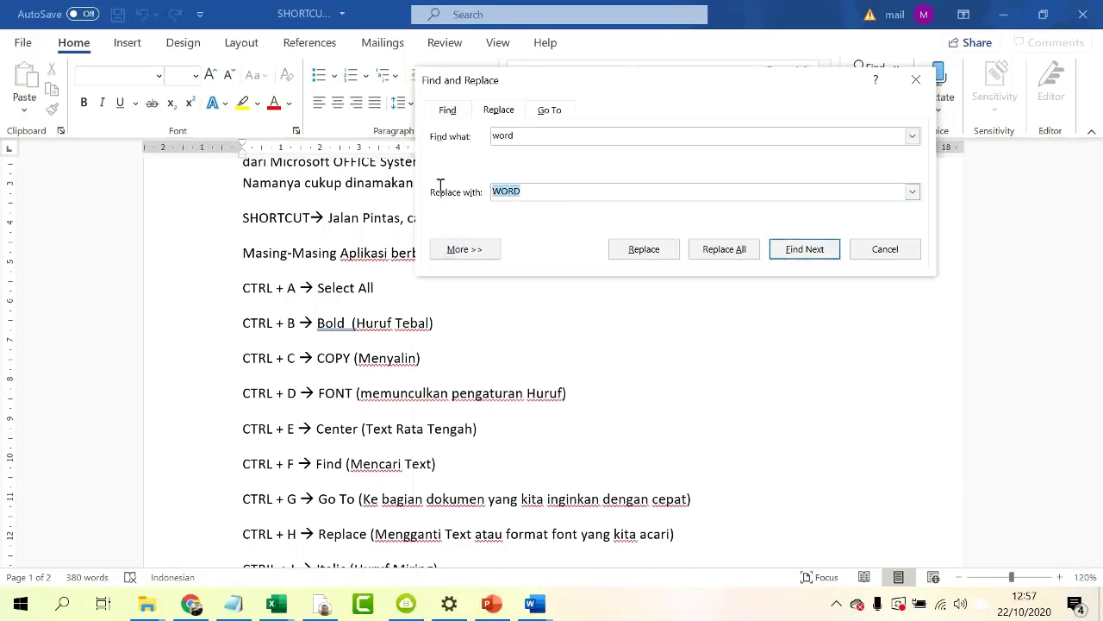
{"action": "left_click", "coordinate": [470, 249]}
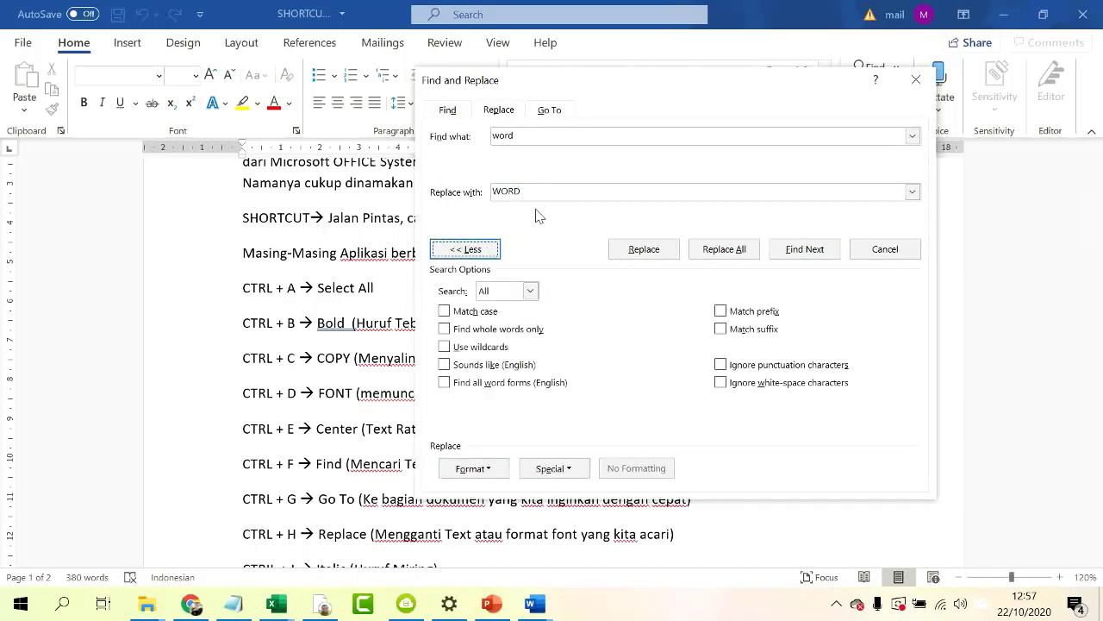
{"action": "left_click", "coordinate": [485, 190]}
{"action": "left_click", "coordinate": [473, 470]}
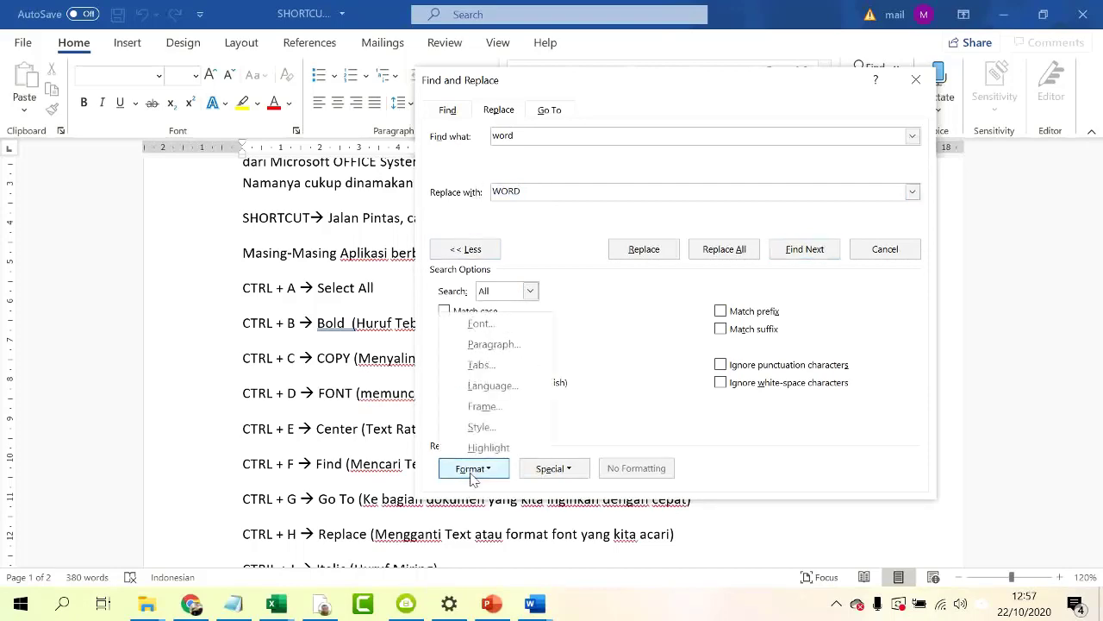
{"action": "left_click", "coordinate": [480, 325]}
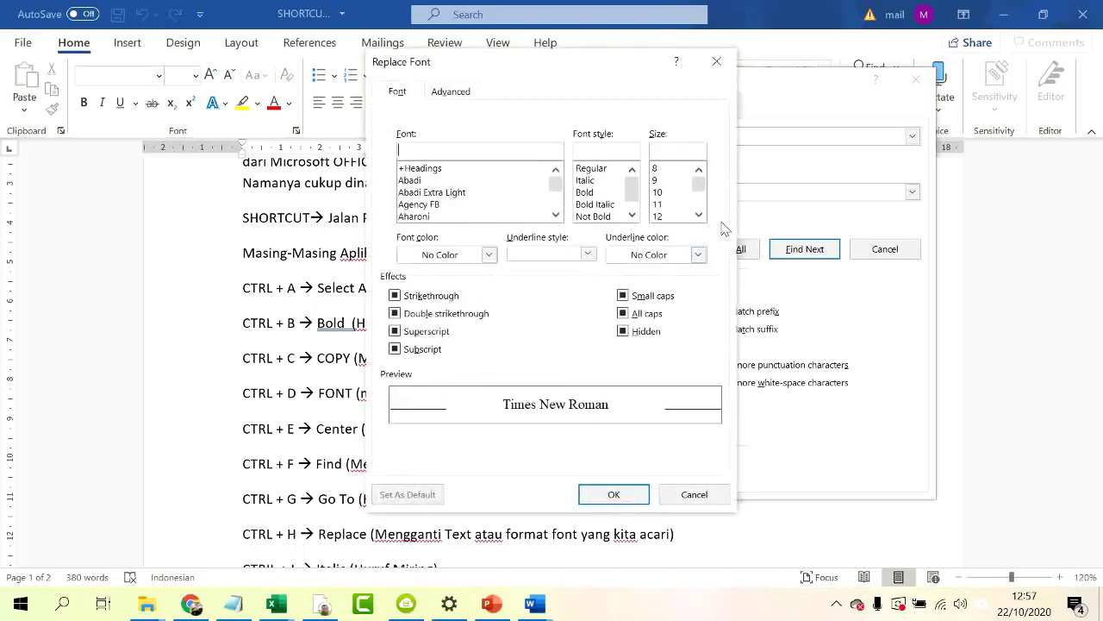
{"action": "left_click", "coordinate": [596, 194]}
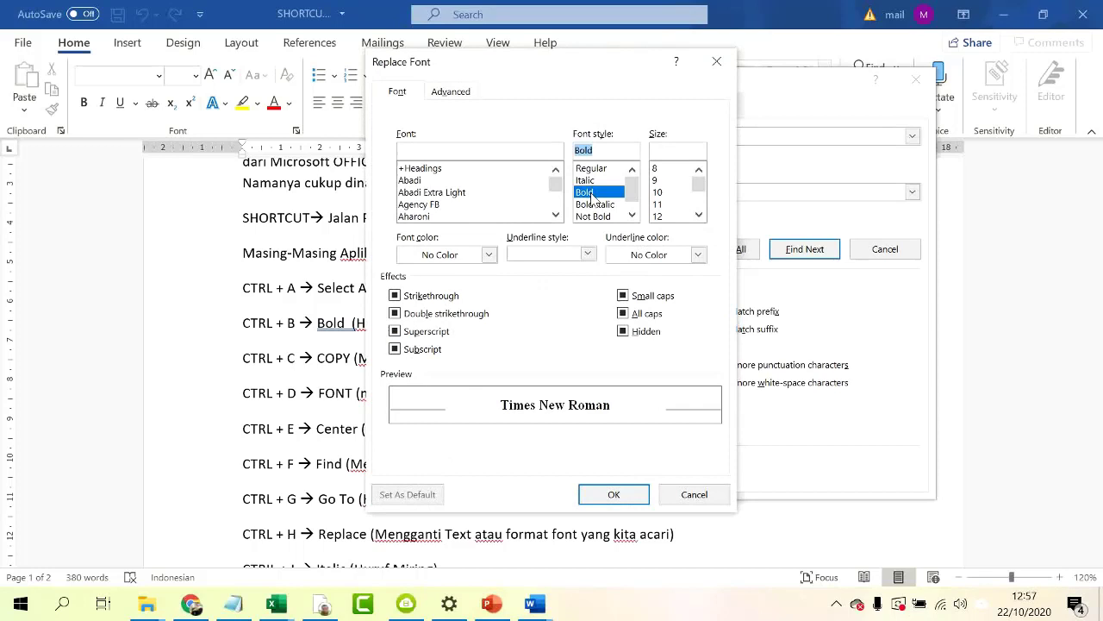
{"action": "left_click", "coordinate": [670, 195]}
{"action": "left_click", "coordinate": [670, 204]}
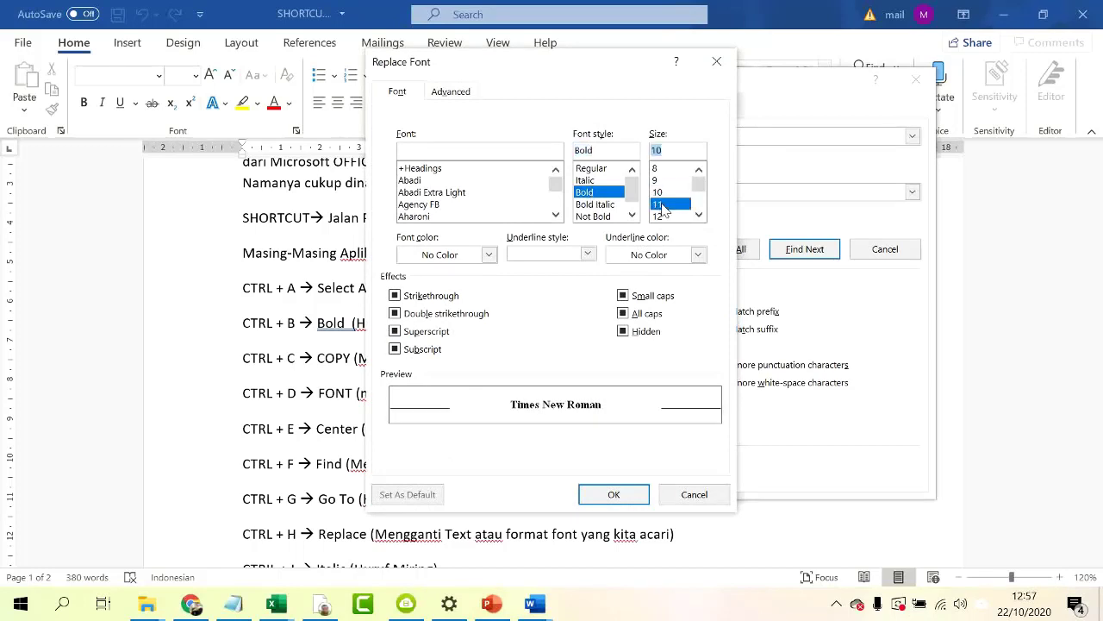
{"action": "left_click", "coordinate": [488, 255]}
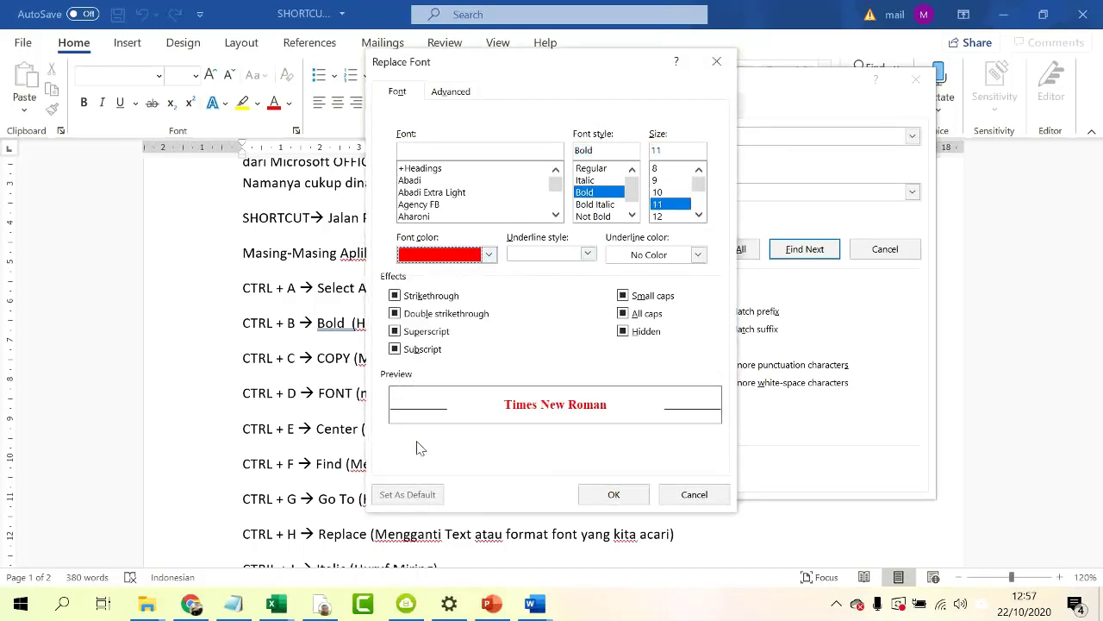
{"action": "left_click", "coordinate": [420, 442]}
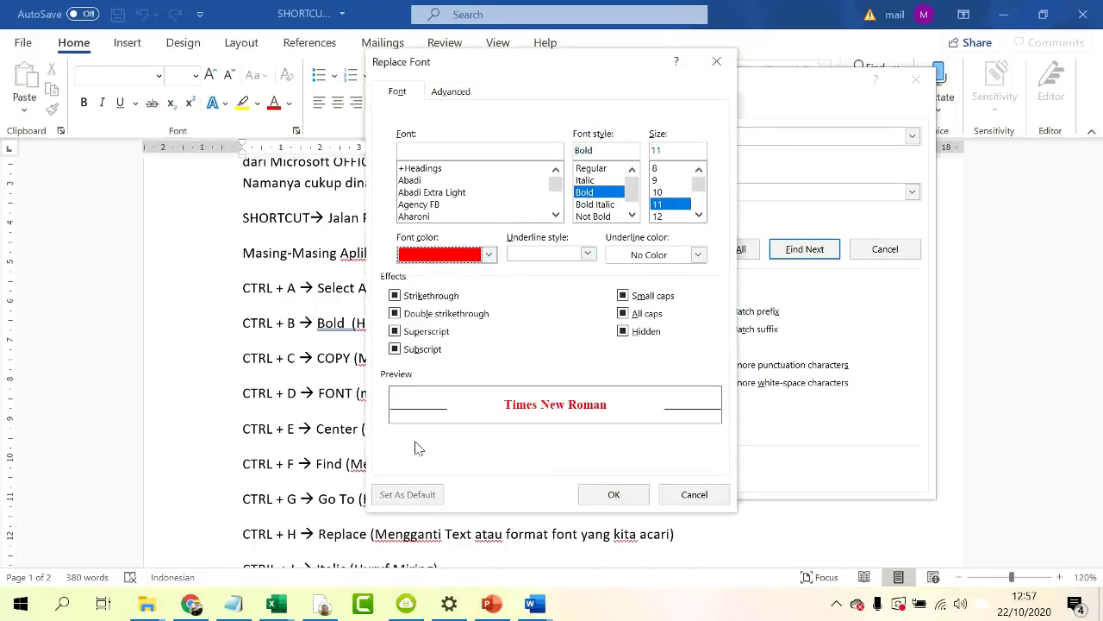
{"action": "left_click", "coordinate": [615, 493]}
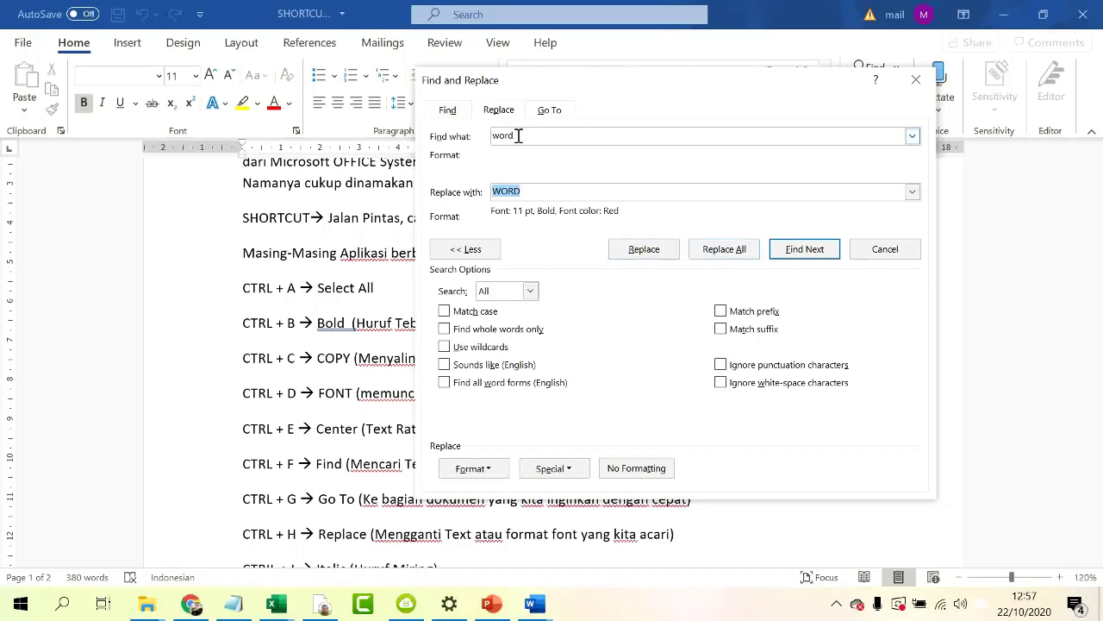
- Replace all occurrences of "word" with the formatted "WORD", close the dialog, and review the opening paragraph
{"action": "left_click", "coordinate": [724, 250]}
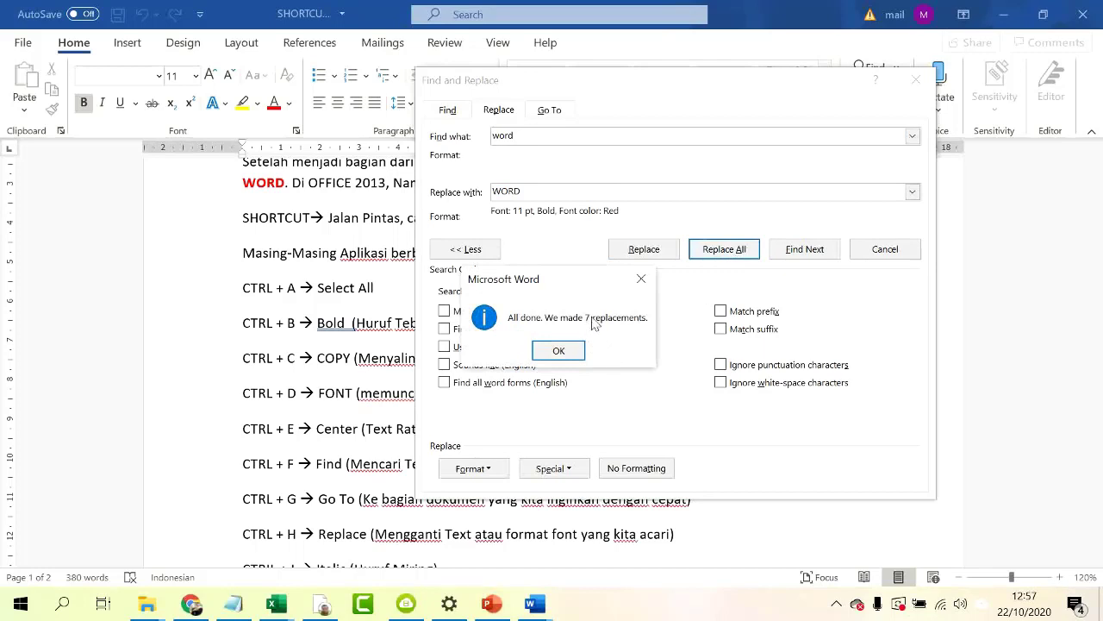
{"action": "left_click", "coordinate": [559, 350]}
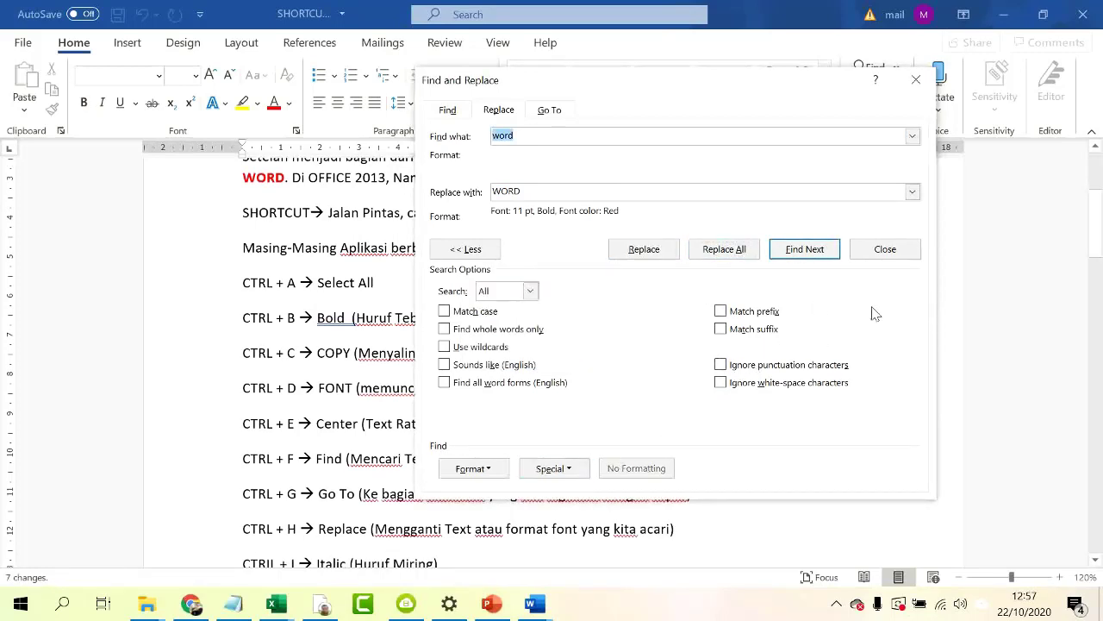
{"action": "left_click", "coordinate": [877, 251]}
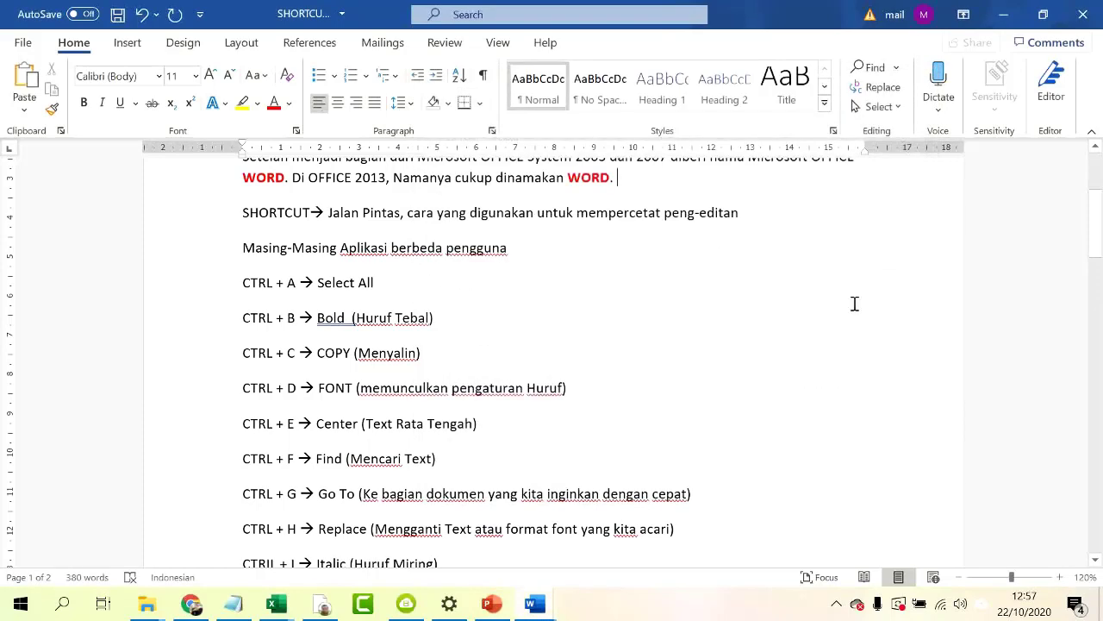
{"action": "scroll", "coordinate": [739, 379], "scroll_direction": "up", "scroll_amount": 3}
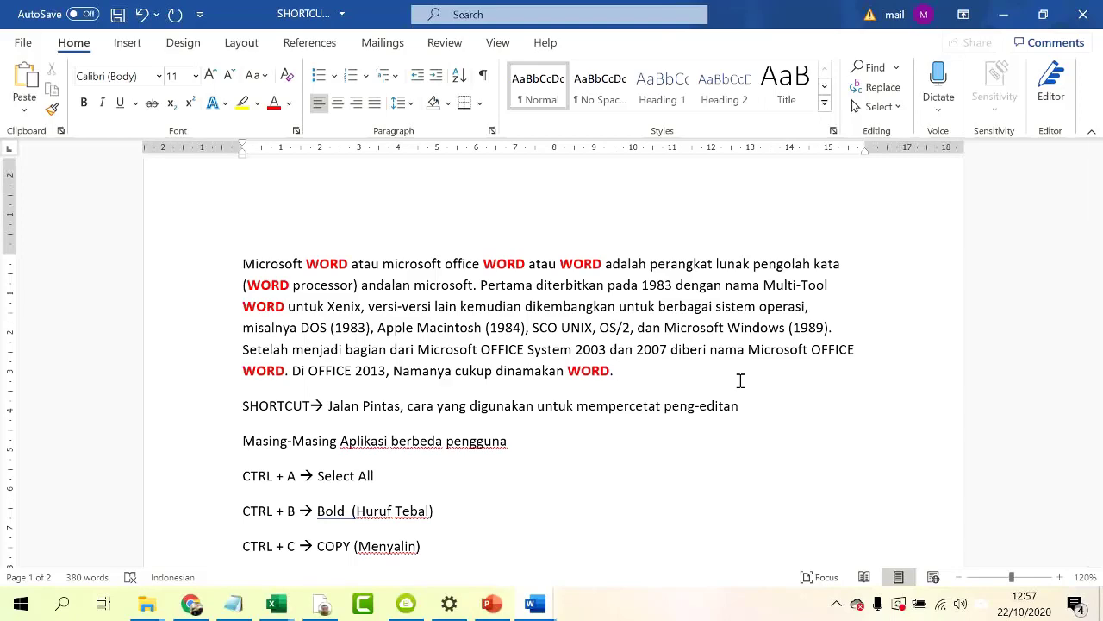
- Try italic formatting on the "CTRIL + I" line of the shortcut list
{"action": "scroll", "coordinate": [696, 401], "scroll_direction": "down", "scroll_amount": 6}
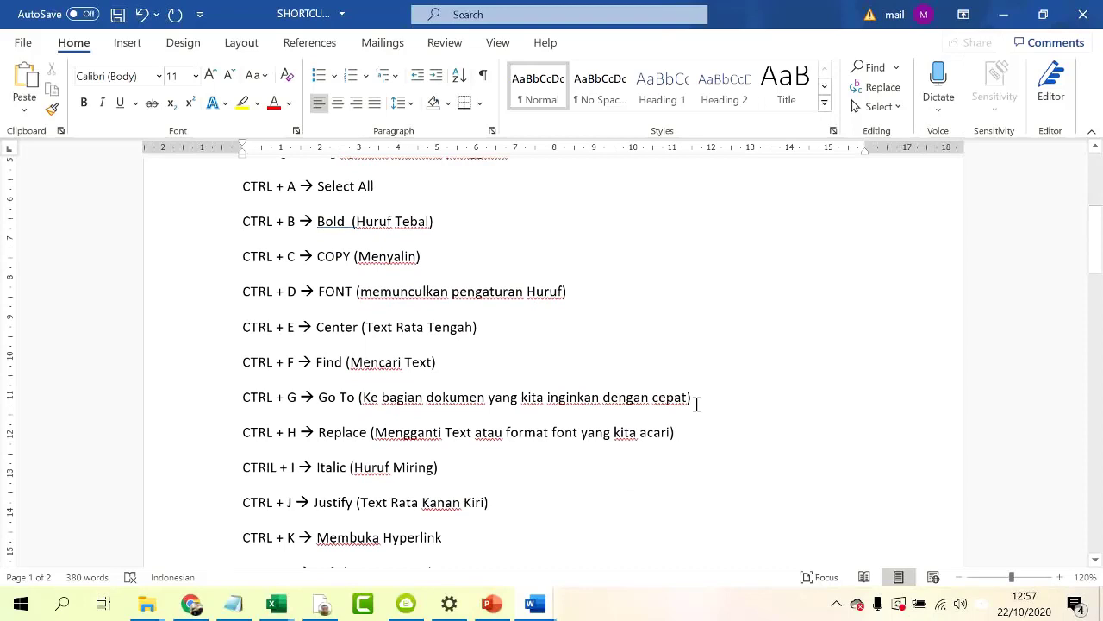
{"action": "left_click", "coordinate": [213, 473]}
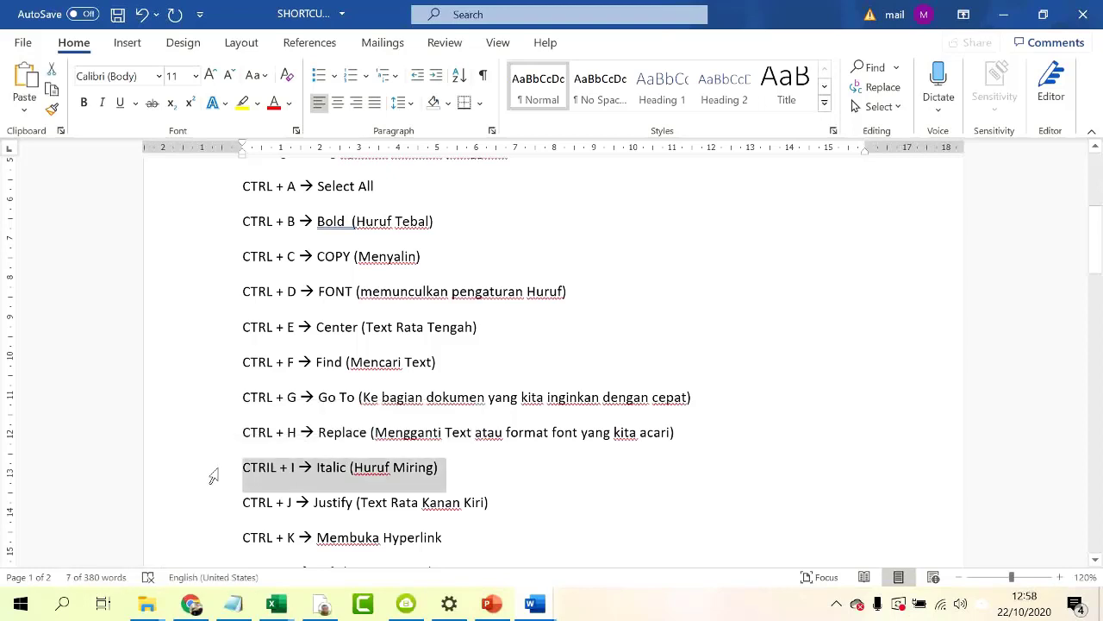
{"action": "key", "text": "ctrl+i"}
- Select the whole opening paragraph and justify it
{"action": "scroll", "coordinate": [216, 477], "scroll_direction": "down", "scroll_amount": 2}
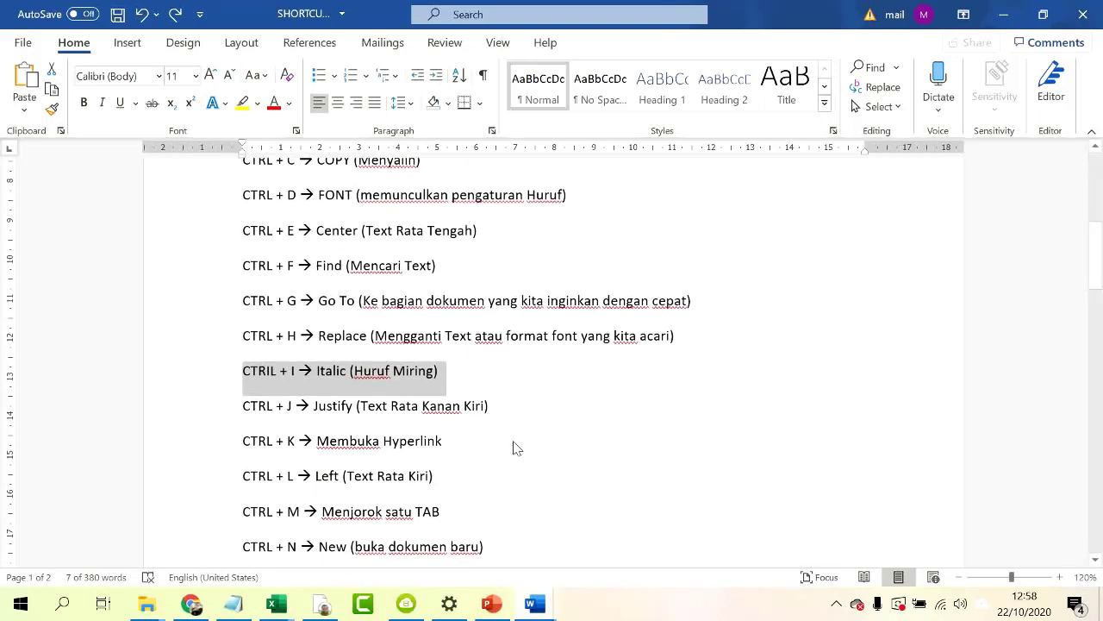
{"action": "scroll", "coordinate": [515, 444], "scroll_direction": "up", "scroll_amount": 8}
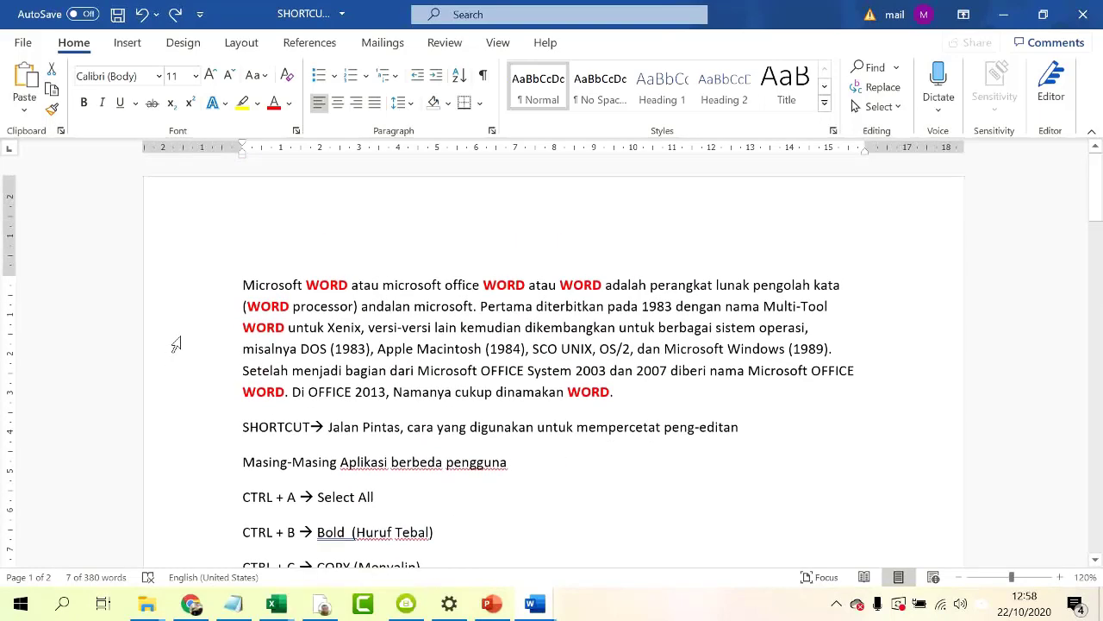
{"action": "double_click", "coordinate": [175, 343]}
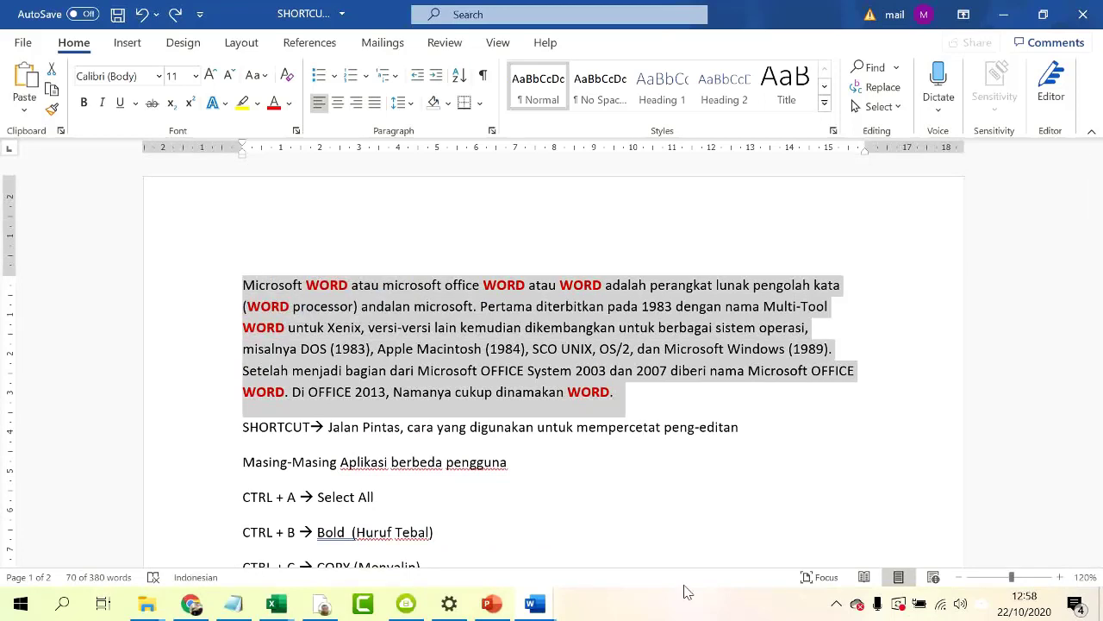
{"action": "key", "text": "ctrl+j"}
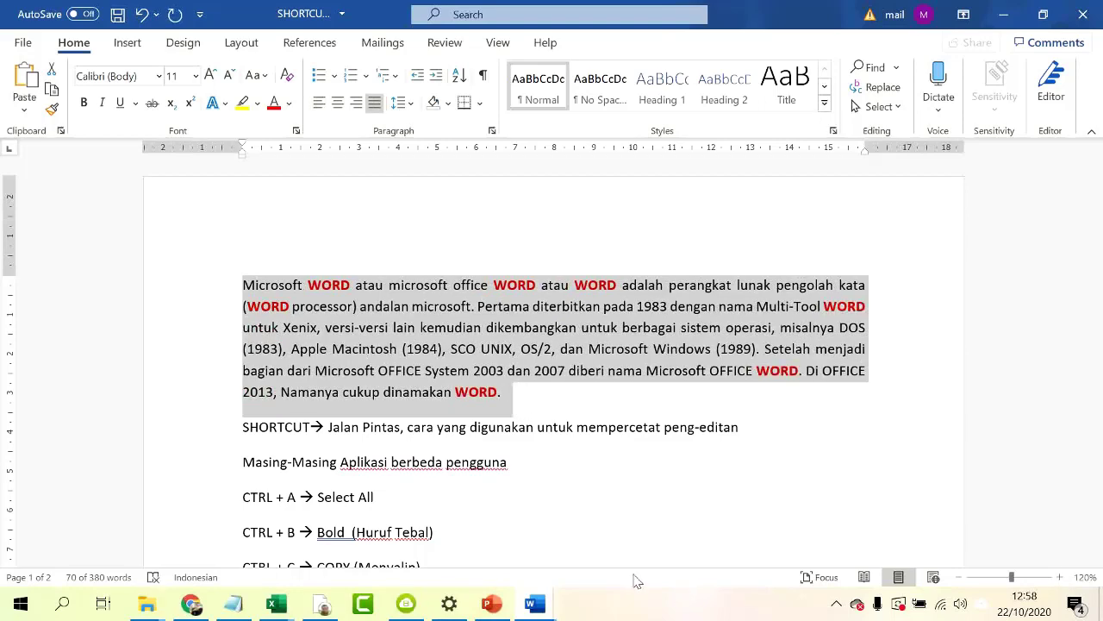
- Open the Insert Hyperlink dialog for the selected paragraph, close it without adding a link, and deselect the paragraph
{"action": "scroll", "coordinate": [667, 463], "scroll_direction": "down", "scroll_amount": 5}
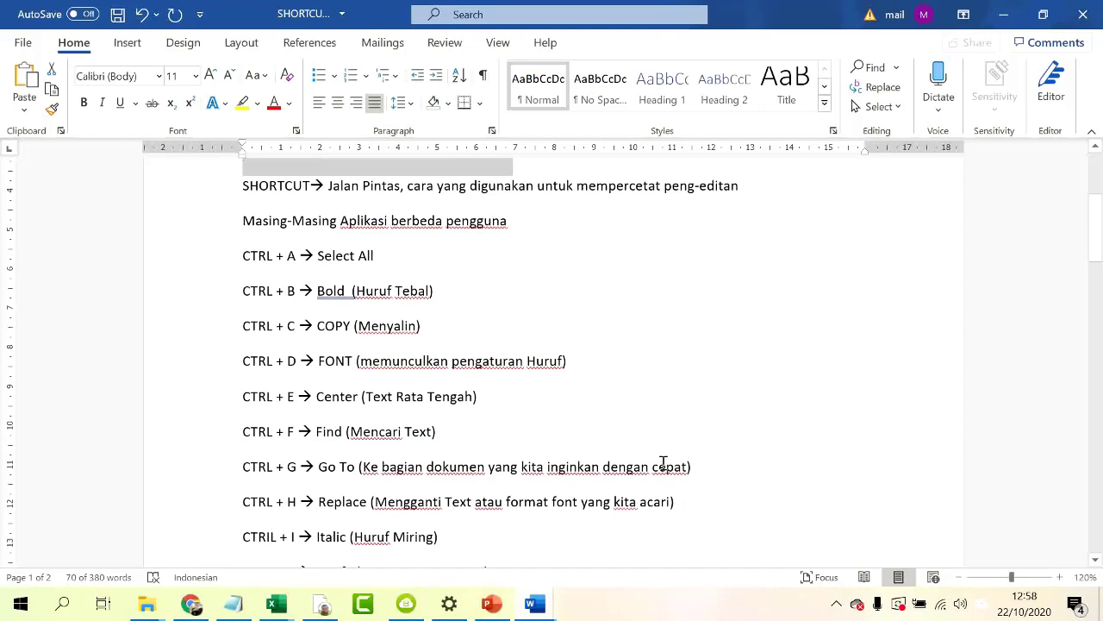
{"action": "scroll", "coordinate": [664, 463], "scroll_direction": "down", "scroll_amount": 6}
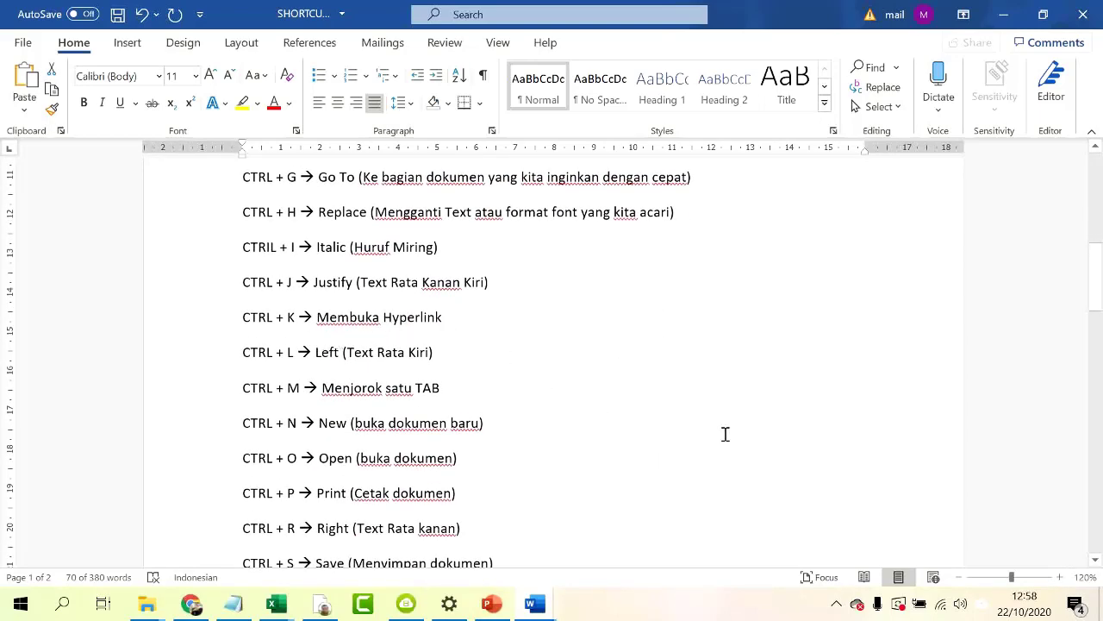
{"action": "scroll", "coordinate": [725, 434], "scroll_direction": "up", "scroll_amount": 1}
{"action": "key", "text": "ctrl+k"}
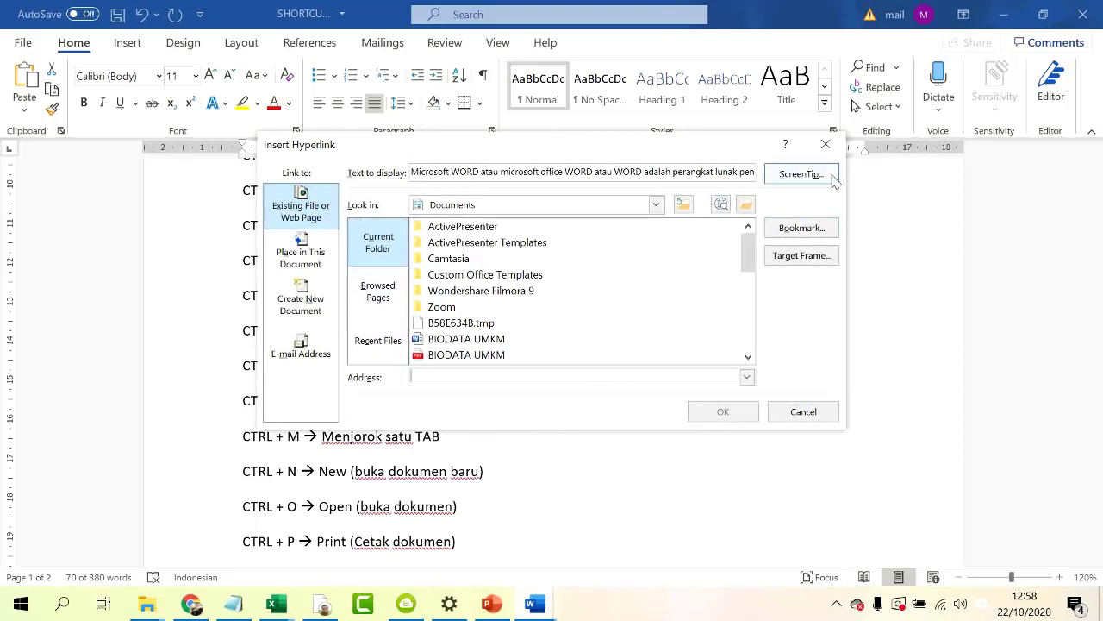
{"action": "left_click", "coordinate": [827, 146]}
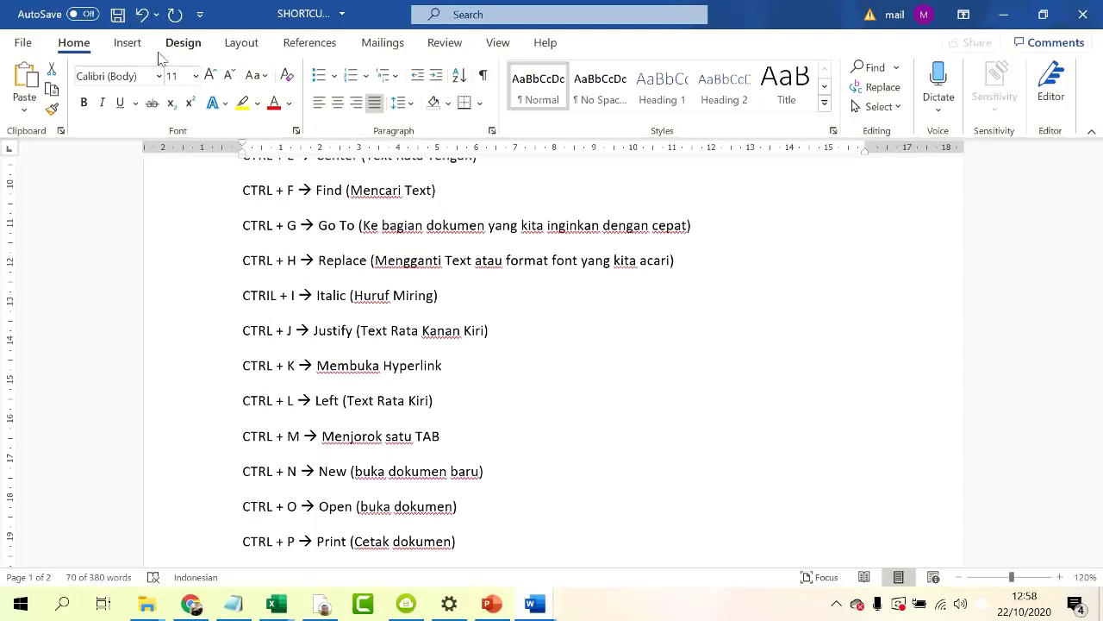
{"action": "left_click", "coordinate": [483, 393]}
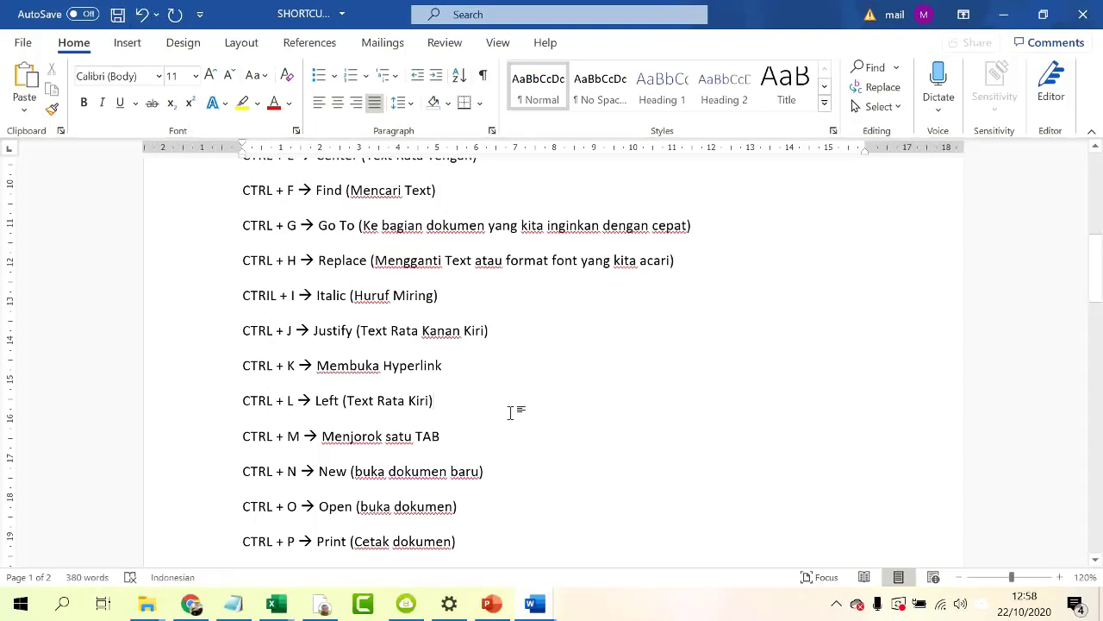
- Select the whole opening paragraph and align it left
{"action": "scroll", "coordinate": [527, 376], "scroll_direction": "up", "scroll_amount": 10}
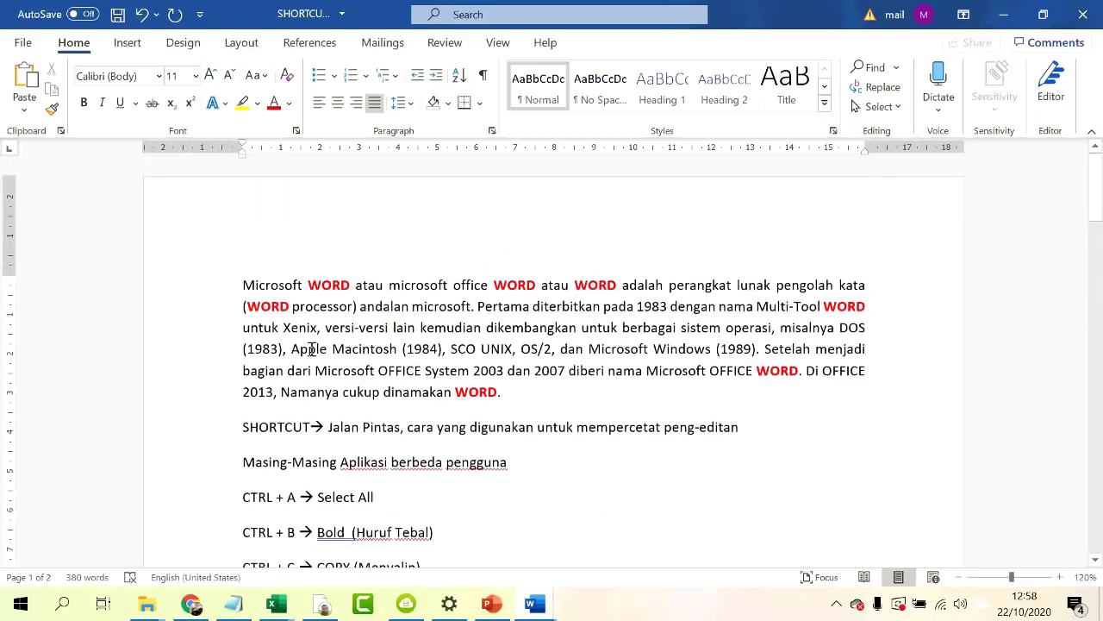
{"action": "double_click", "coordinate": [216, 340]}
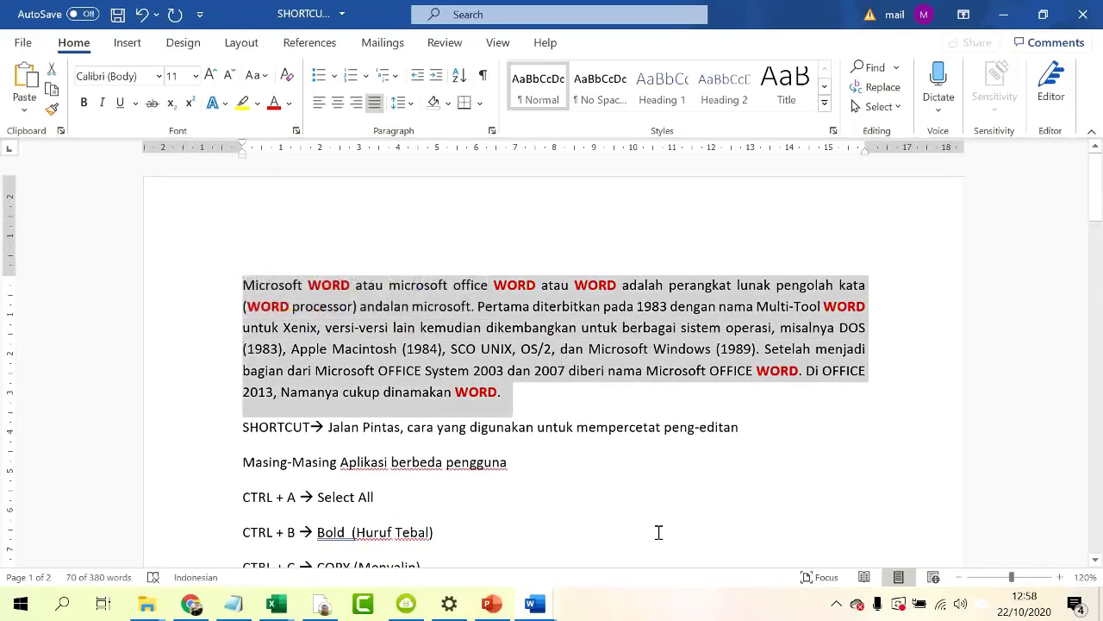
{"action": "key", "text": "ctrl+l"}
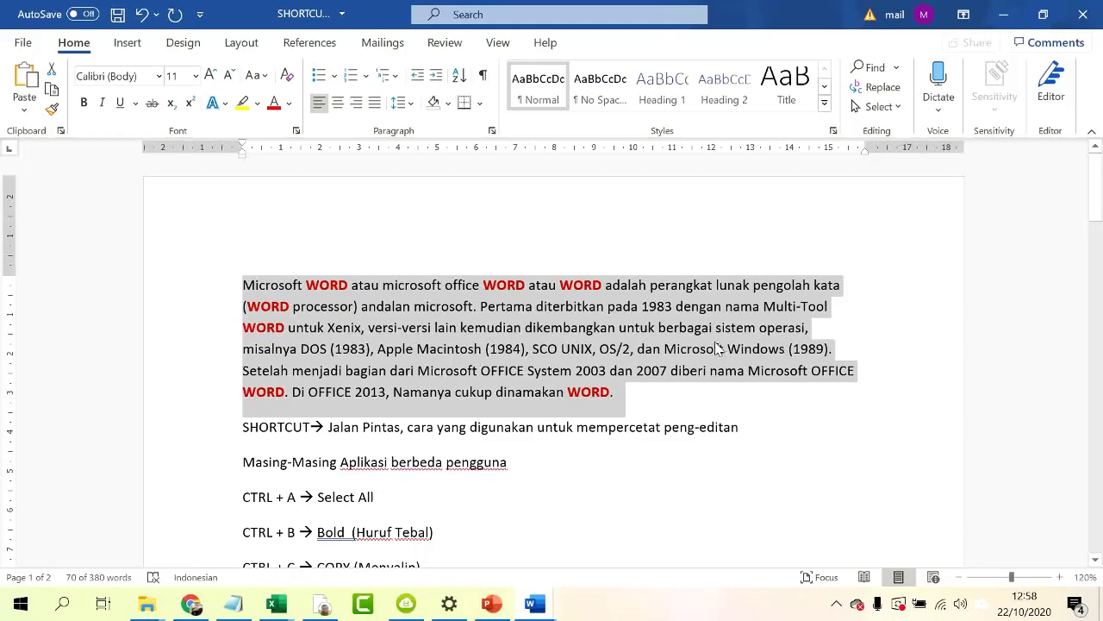
- Indent the opening paragraph by one tab stop, undo the indent, and return to the shortcut list
{"action": "scroll", "coordinate": [708, 346], "scroll_direction": "down", "scroll_amount": 5}
{"action": "scroll", "coordinate": [708, 346], "scroll_direction": "down", "scroll_amount": 3}
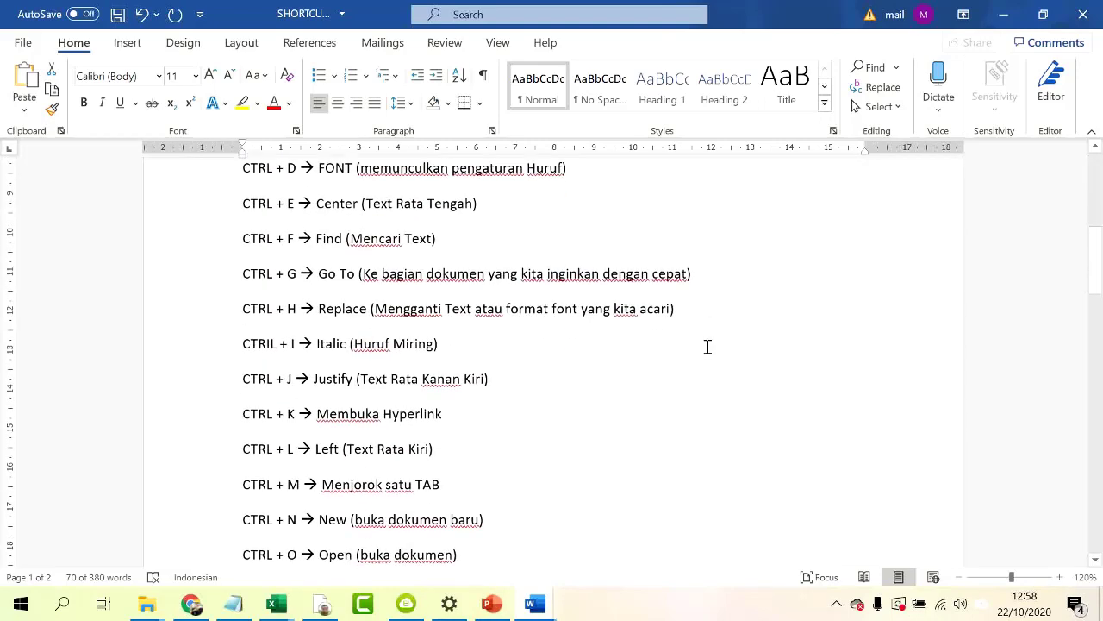
{"action": "scroll", "coordinate": [707, 346], "scroll_direction": "down", "scroll_amount": 1}
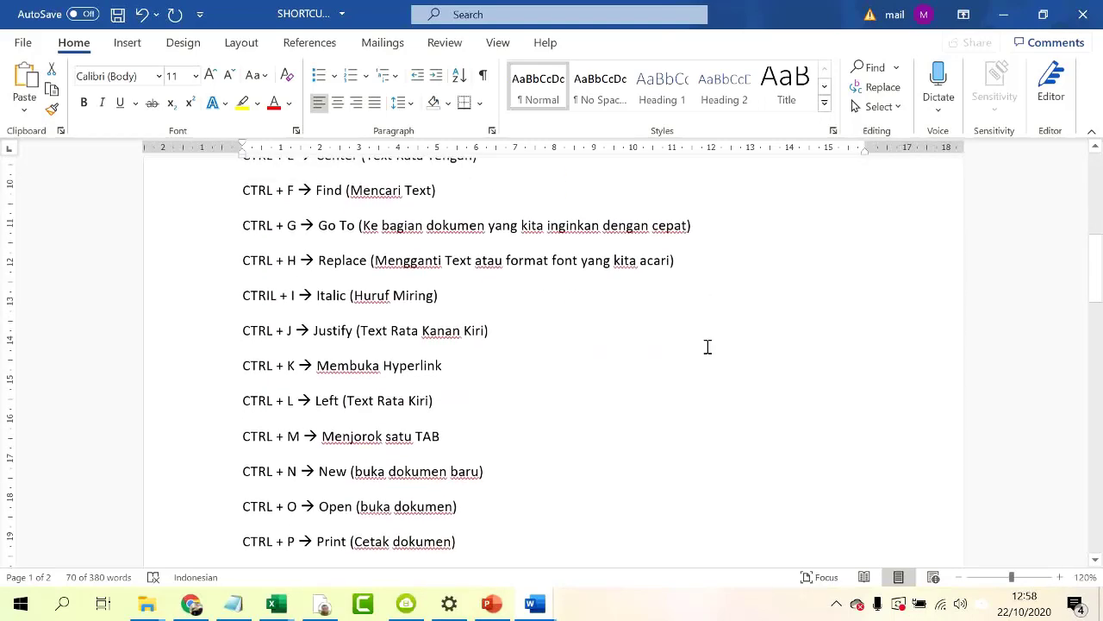
{"action": "scroll", "coordinate": [596, 398], "scroll_direction": "up", "scroll_amount": 8}
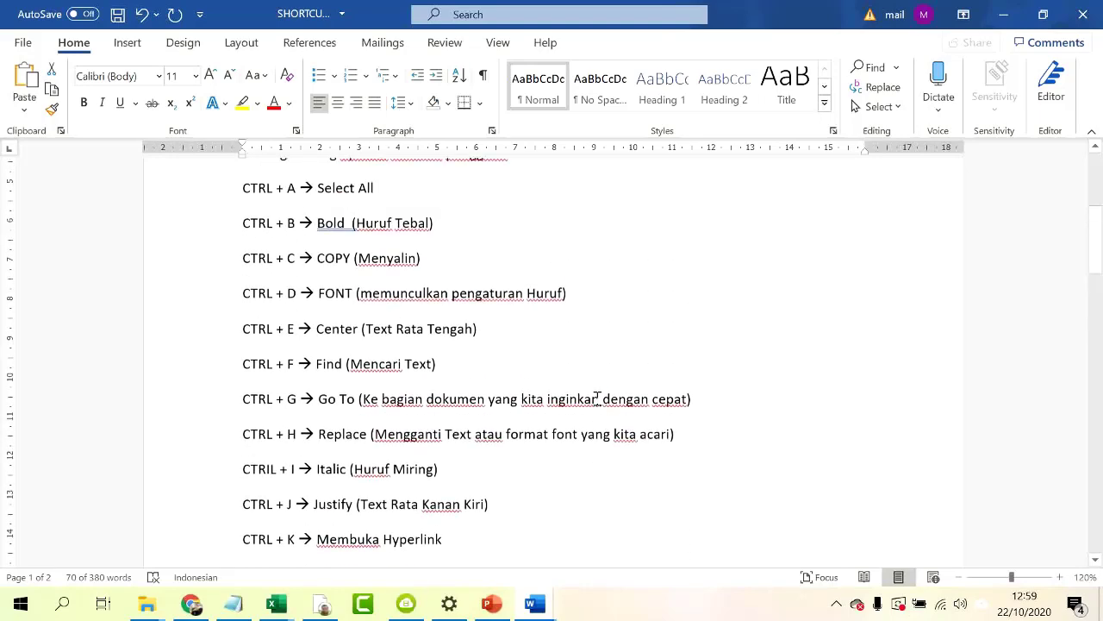
{"action": "scroll", "coordinate": [584, 385], "scroll_direction": "up", "scroll_amount": 1}
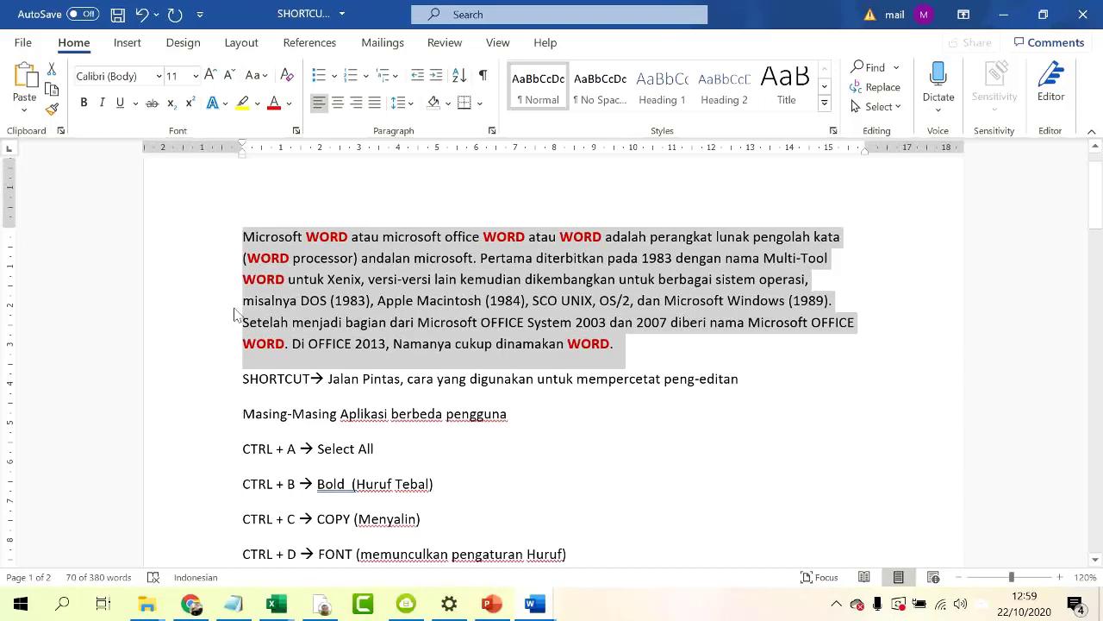
{"action": "key", "text": "ctrl+m"}
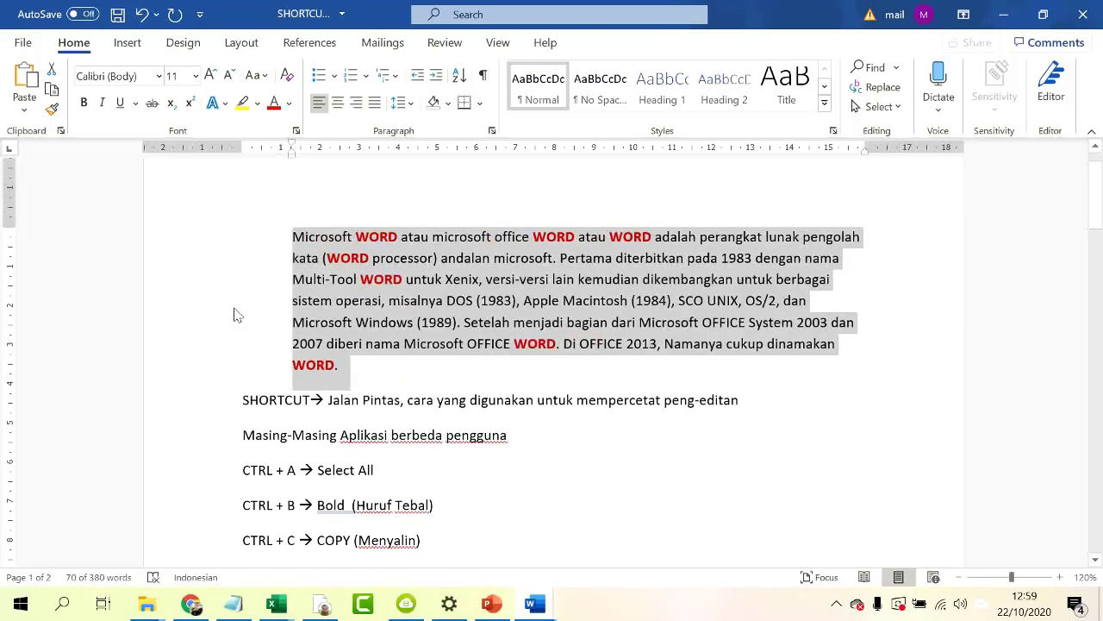
{"action": "key", "text": "ctrl+shift+m"}
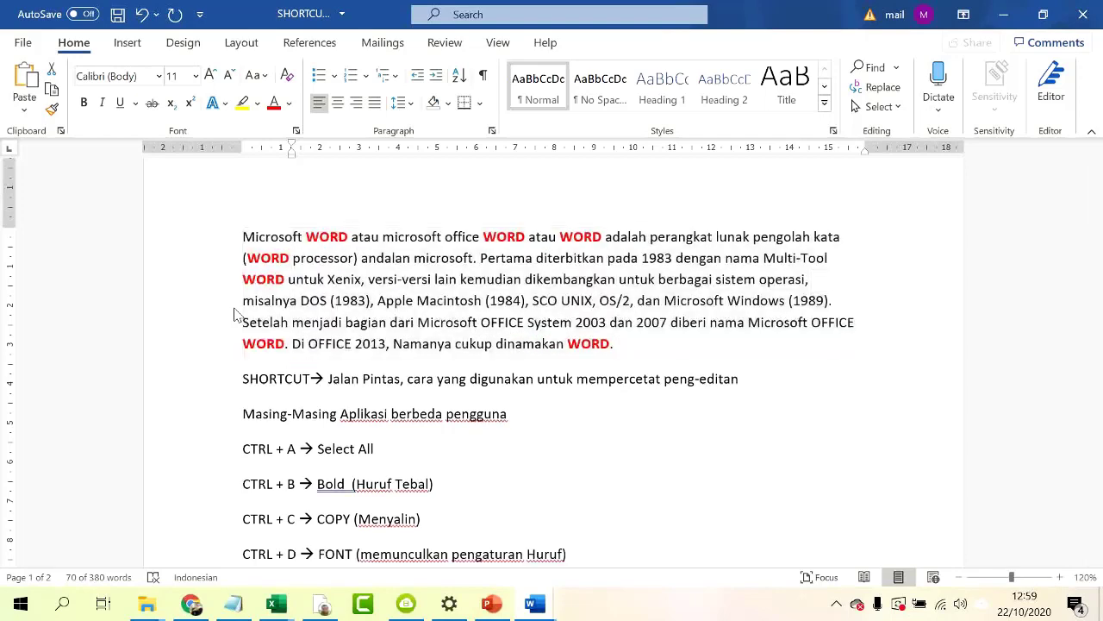
{"action": "scroll", "coordinate": [419, 296], "scroll_direction": "down", "scroll_amount": 4}
{"action": "scroll", "coordinate": [419, 296], "scroll_direction": "down", "scroll_amount": 3}
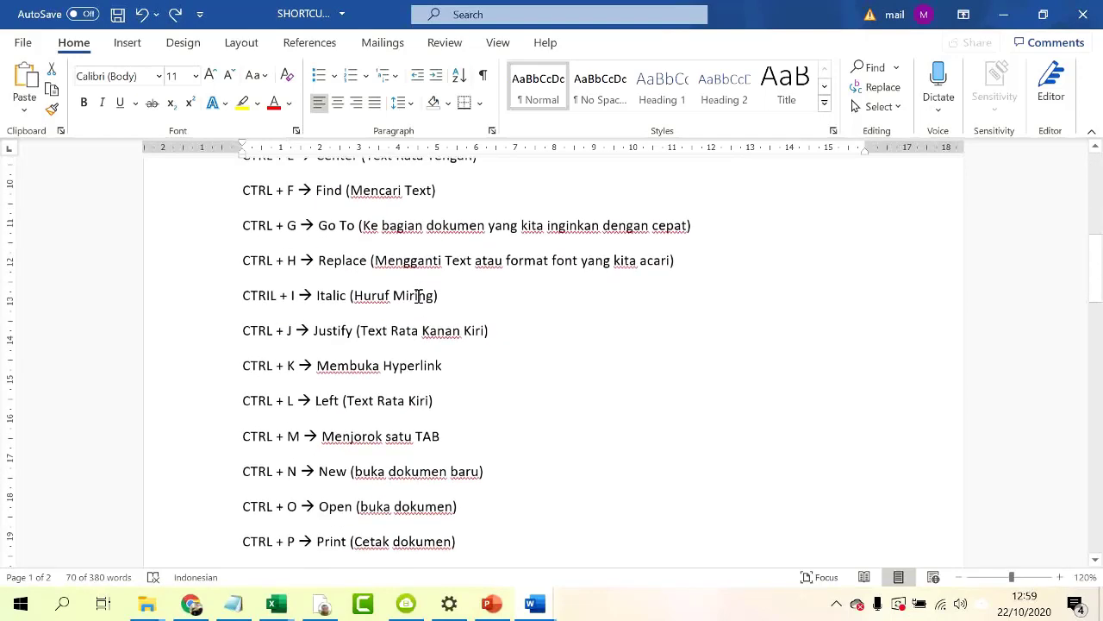
- Justify the CTRL + N line in the shortcut list and deselect it
{"action": "left_click", "coordinate": [206, 437]}
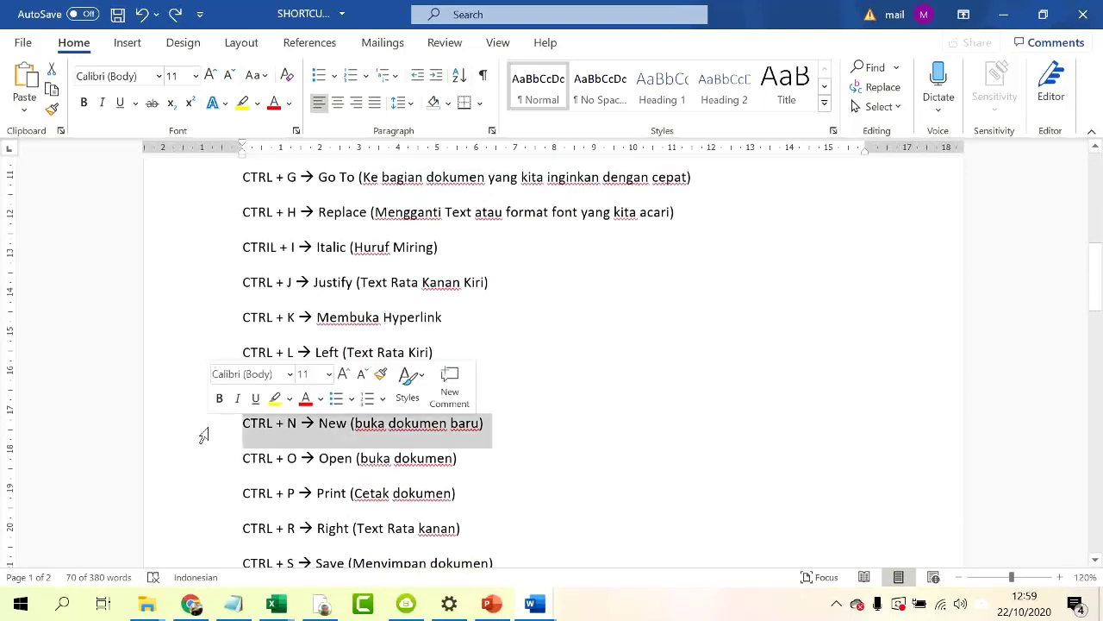
{"action": "key", "text": "ctrl+j"}
{"action": "left_click", "coordinate": [514, 425]}
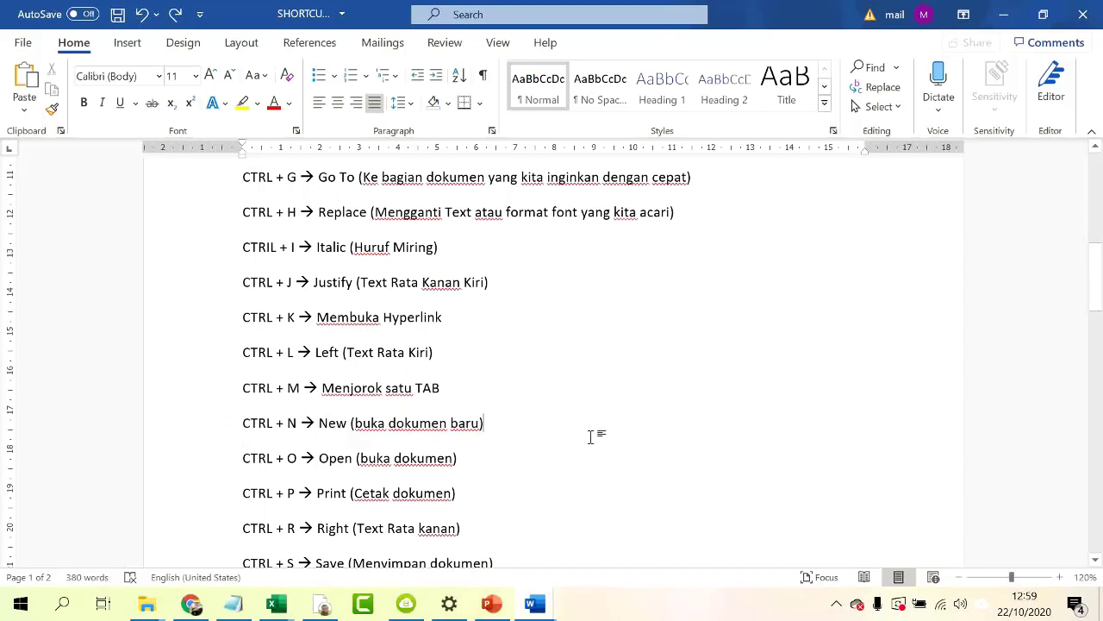
- Create a new blank document and close it, returning to the shortcut document
{"action": "left_click", "coordinate": [26, 49]}
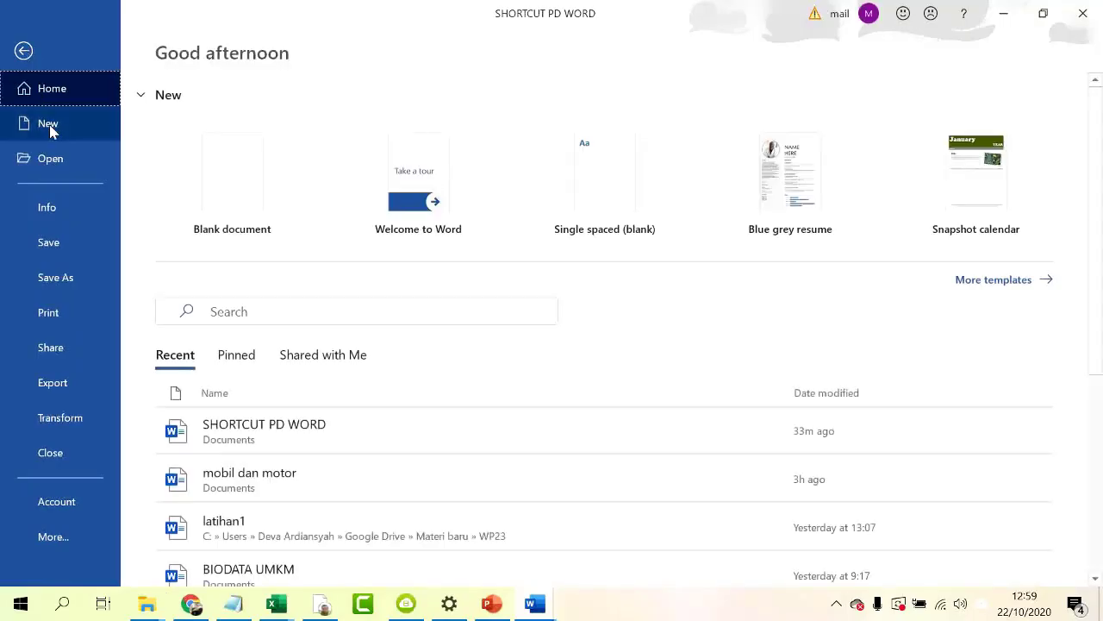
{"action": "left_click", "coordinate": [20, 50]}
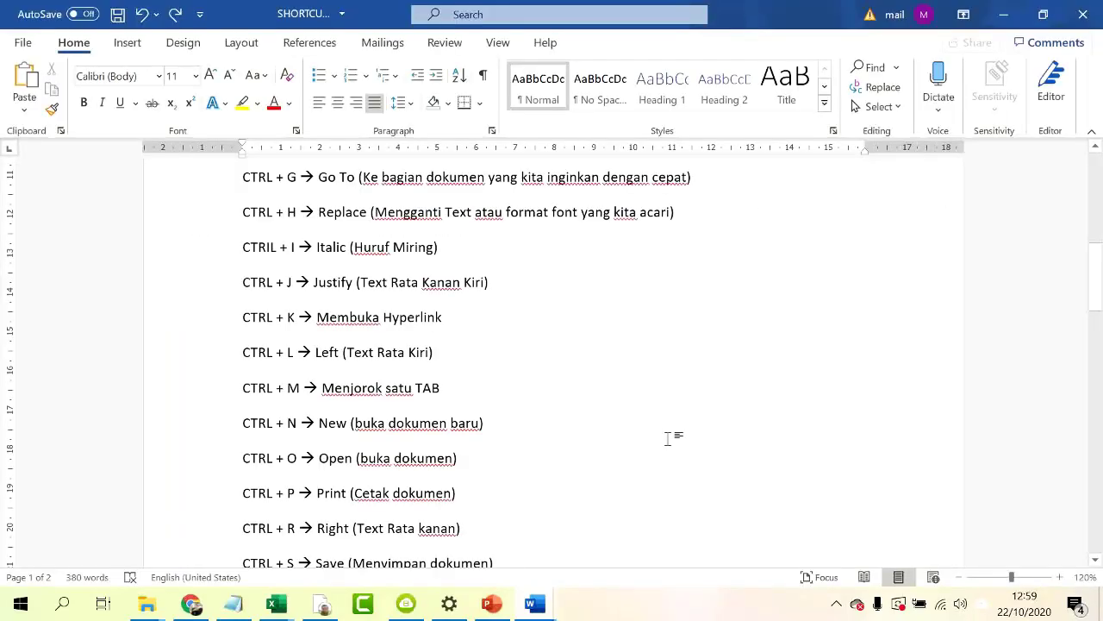
{"action": "key", "text": "ctrl+n"}
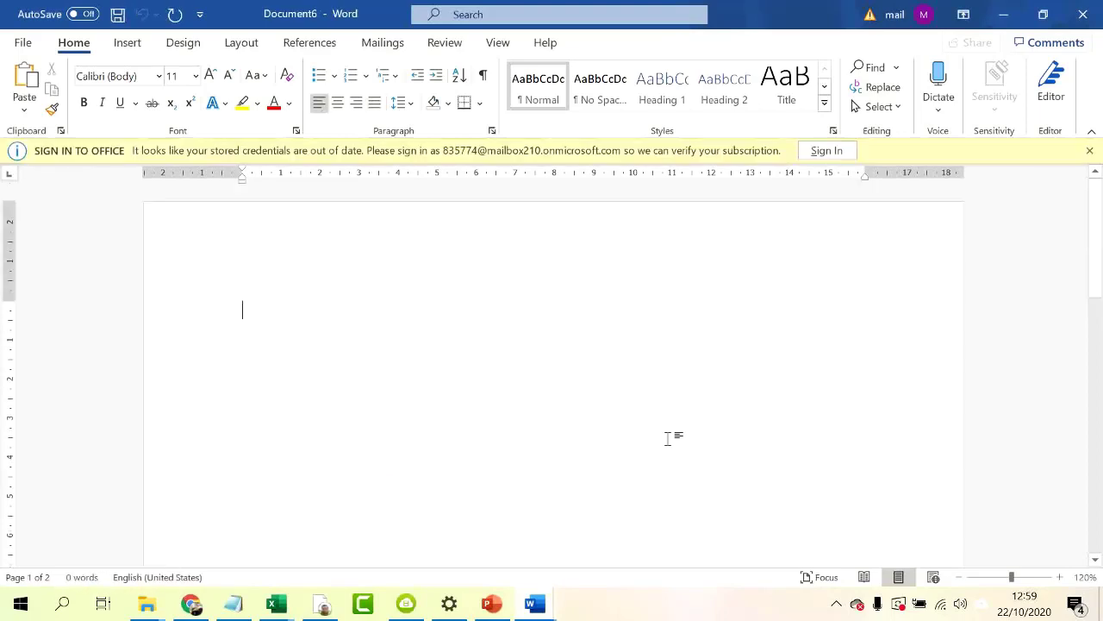
{"action": "left_click", "coordinate": [1082, 14]}
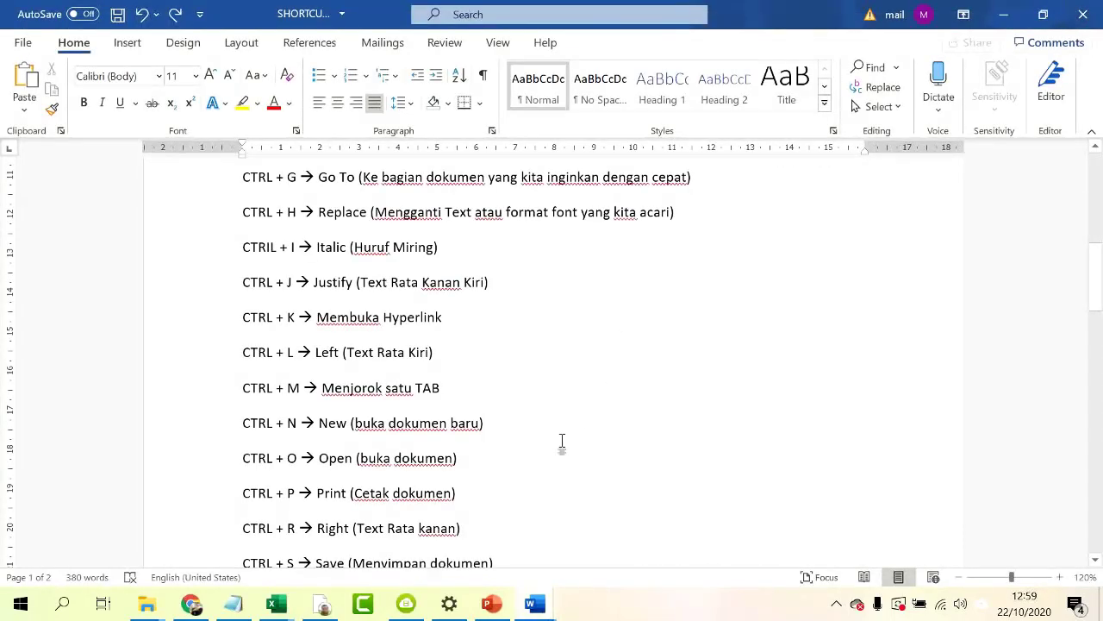
- Open the Open page, look through the recent documents and the Browse option, and return without opening a file
{"action": "scroll", "coordinate": [512, 399], "scroll_direction": "down", "scroll_amount": 1}
{"action": "scroll", "coordinate": [512, 400], "scroll_direction": "down", "scroll_amount": 4}
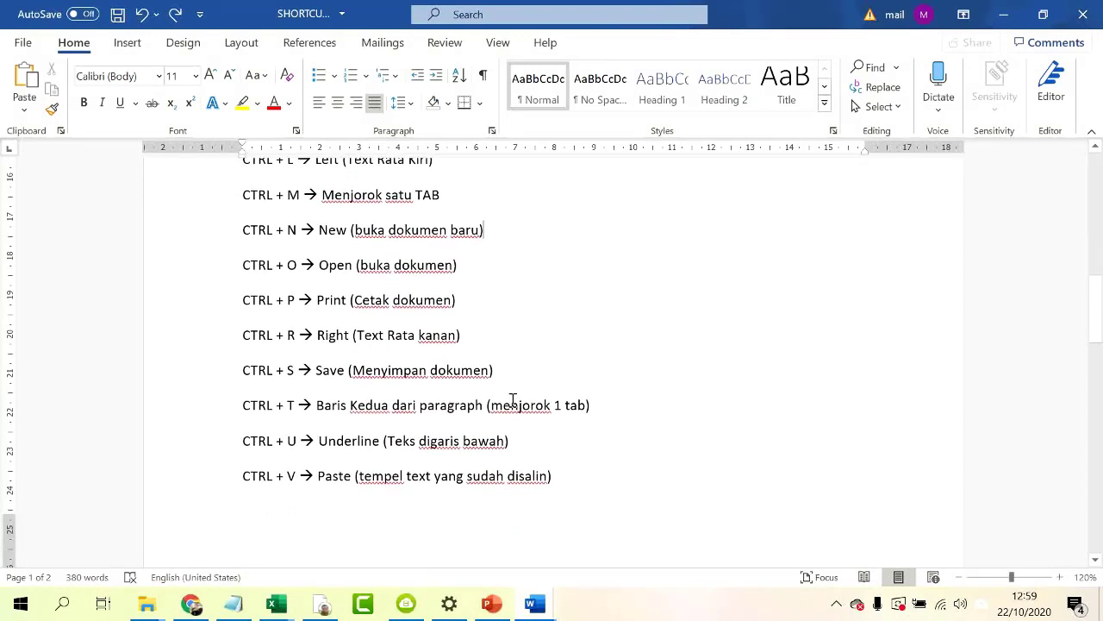
{"action": "key", "text": "ctrl+o"}
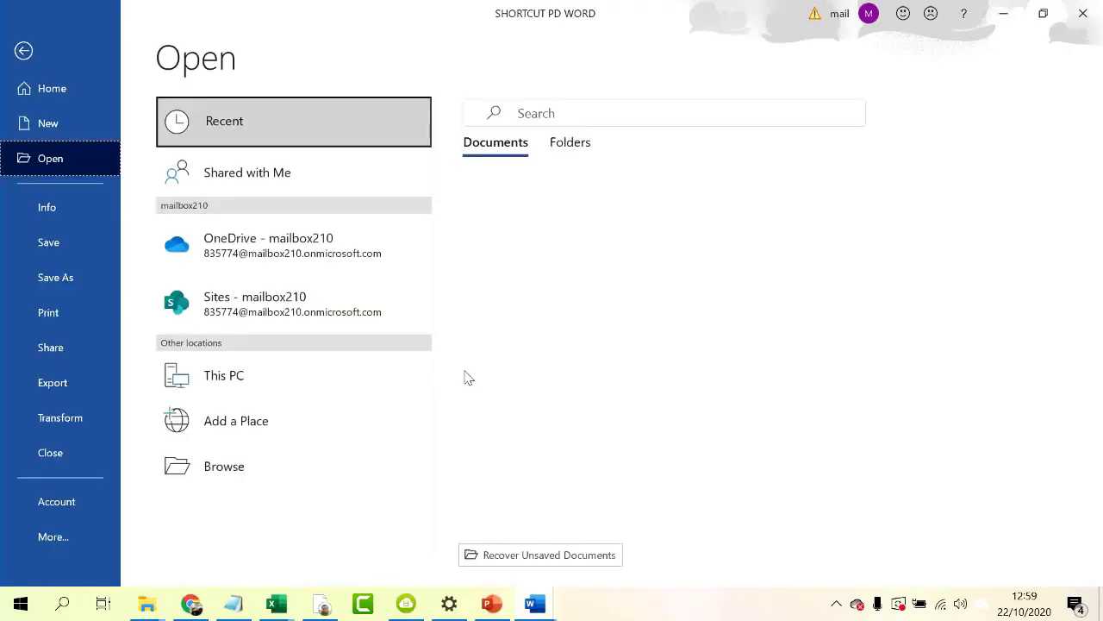
{"action": "scroll", "coordinate": [636, 402], "scroll_direction": "down", "scroll_amount": 4}
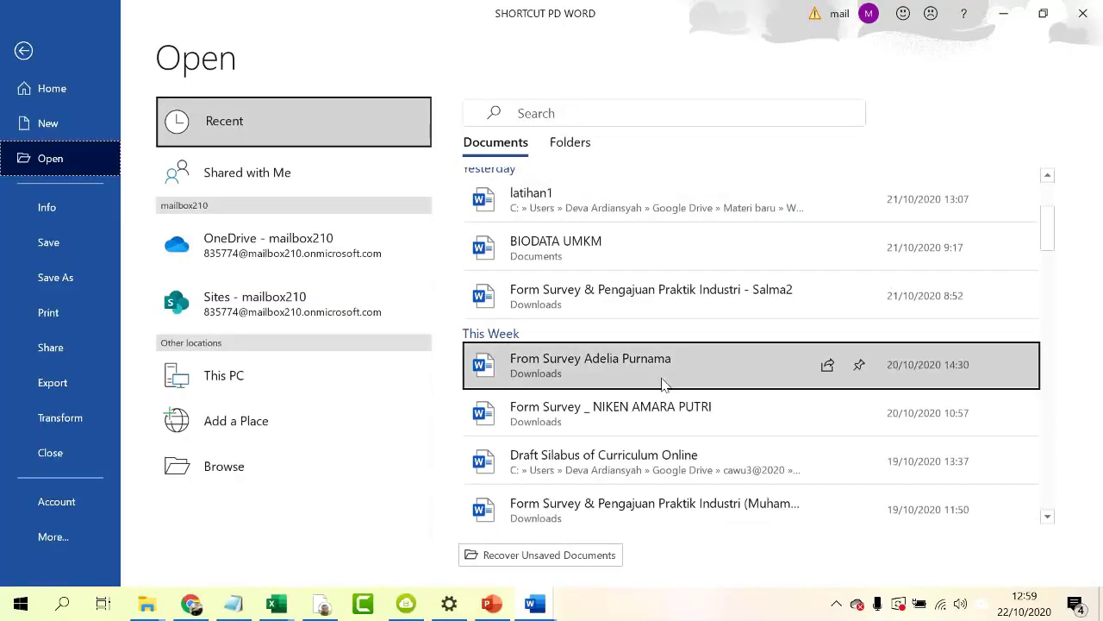
{"action": "scroll", "coordinate": [664, 437], "scroll_direction": "down", "scroll_amount": 4}
{"action": "scroll", "coordinate": [662, 436], "scroll_direction": "up", "scroll_amount": 4}
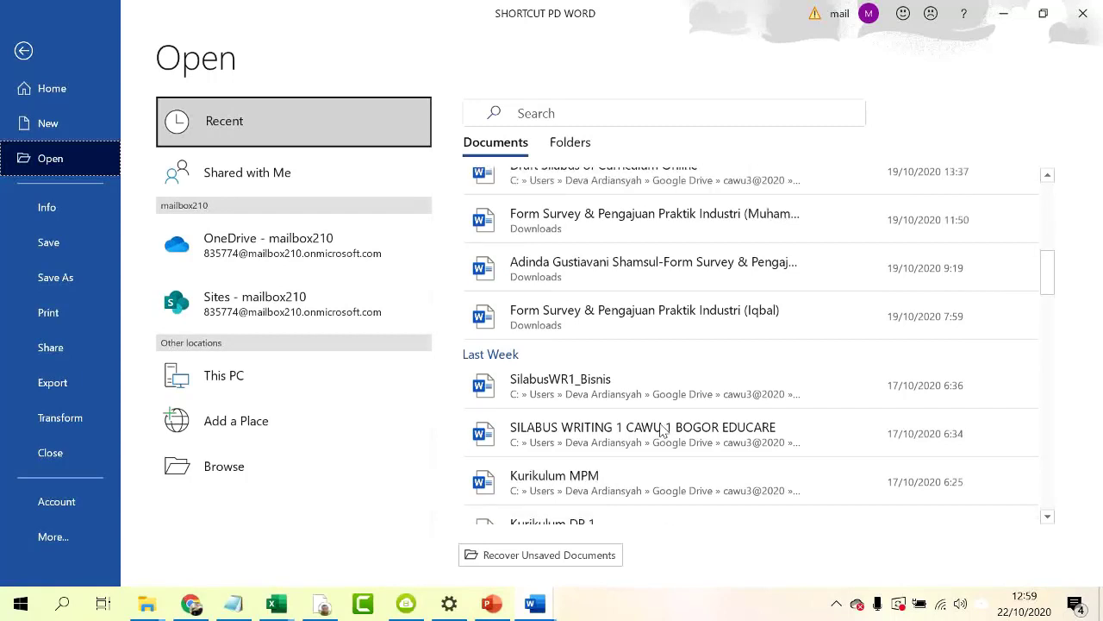
{"action": "scroll", "coordinate": [663, 431], "scroll_direction": "up", "scroll_amount": 5}
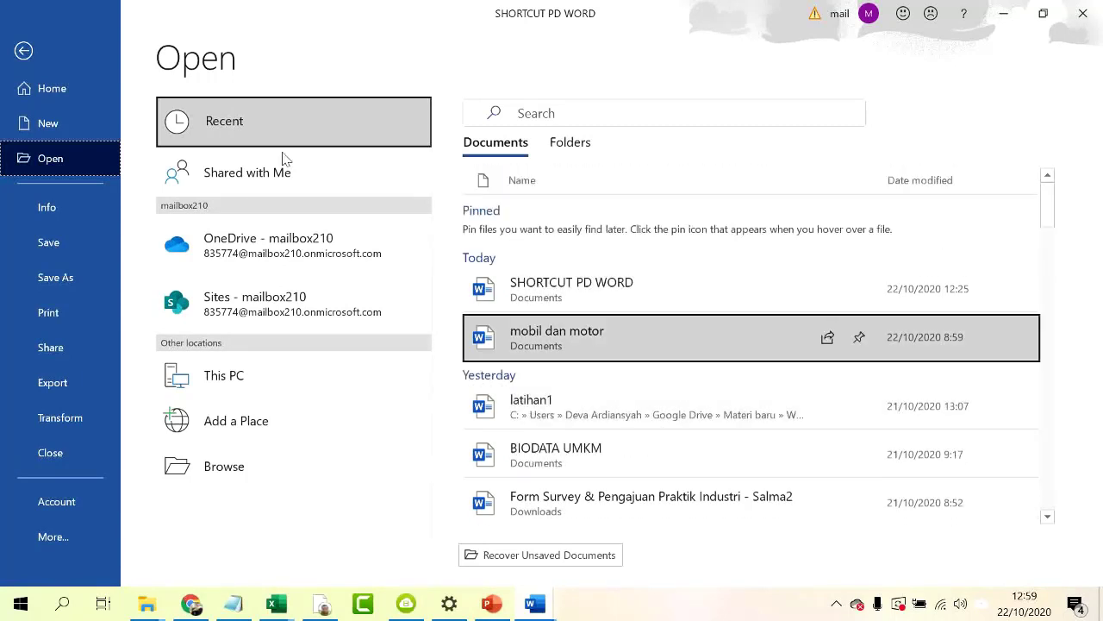
{"action": "left_click", "coordinate": [221, 467]}
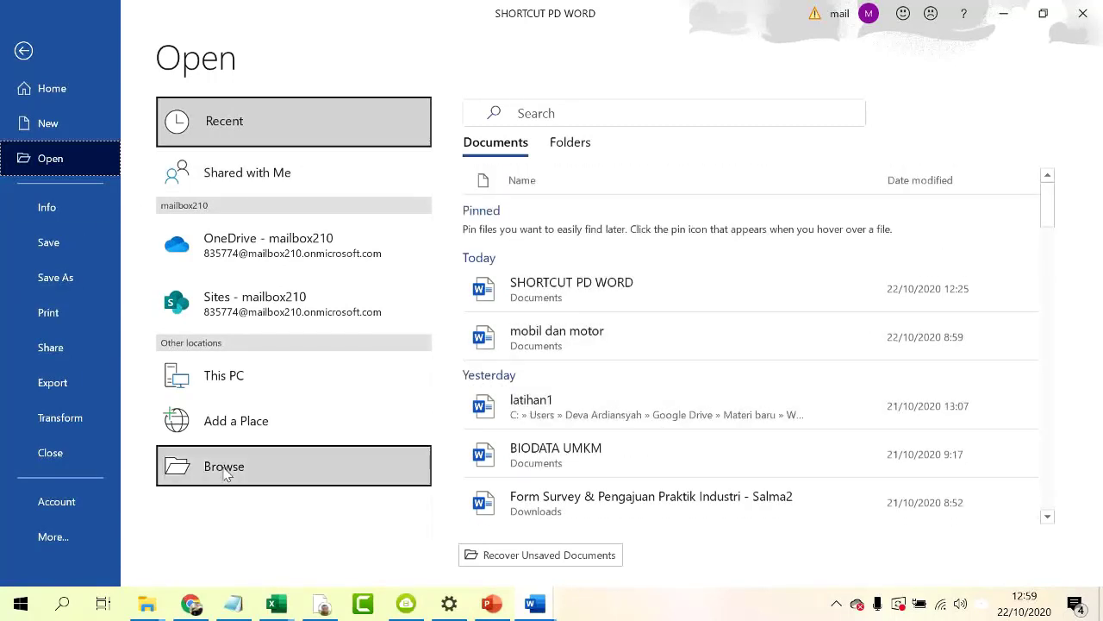
{"action": "left_click", "coordinate": [25, 52]}
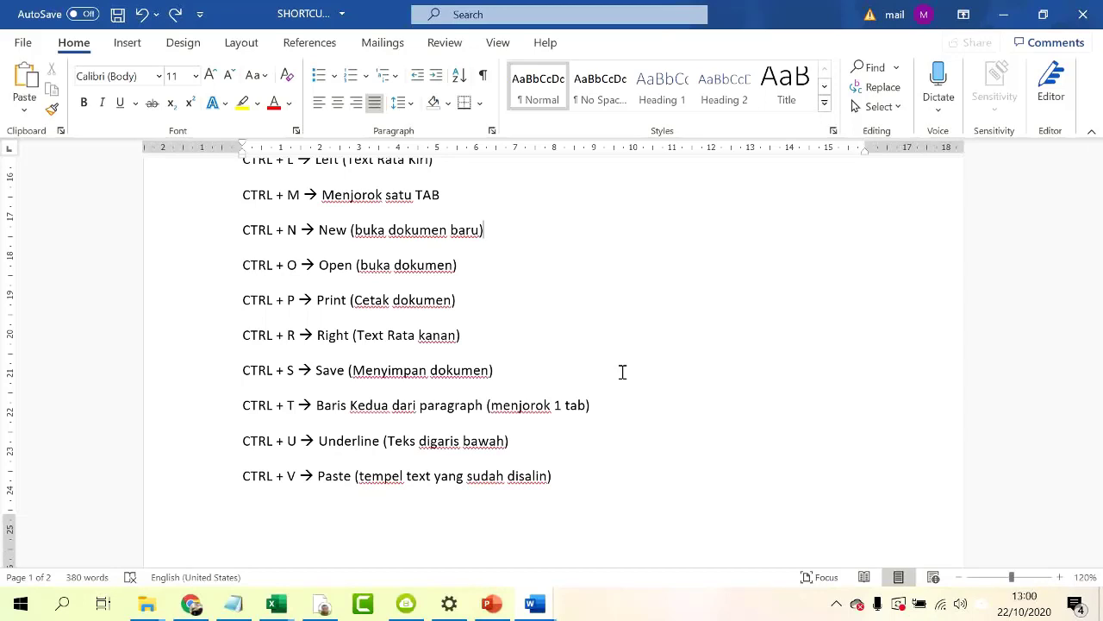
- View the print settings and preview of the shortcut document, and return to the text without printing
{"action": "key", "text": "ctrl+p"}
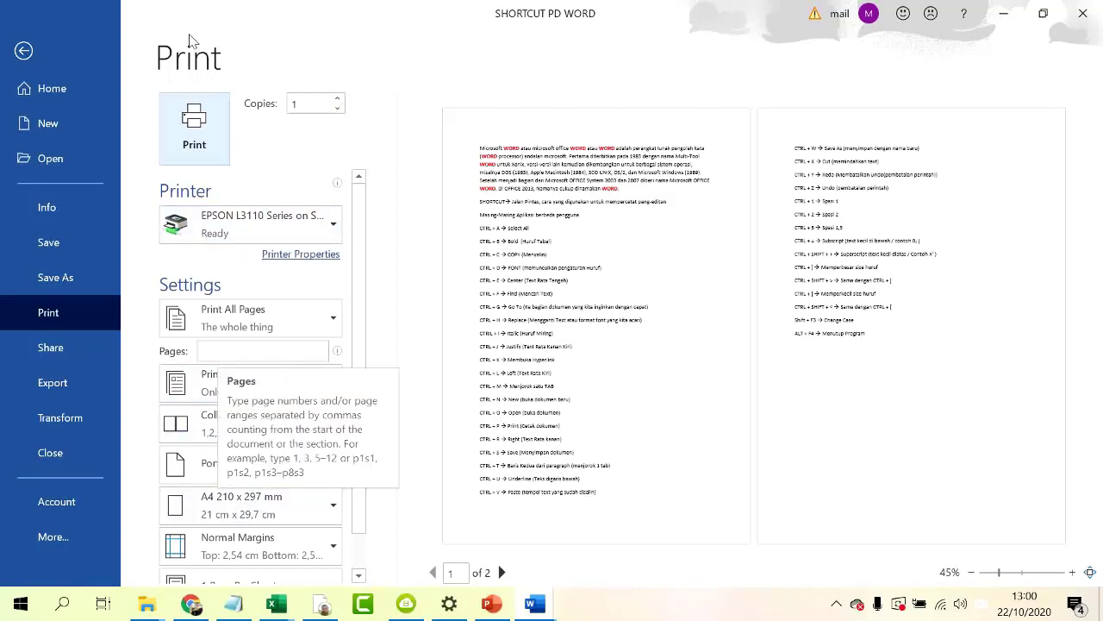
{"action": "left_click", "coordinate": [24, 51]}
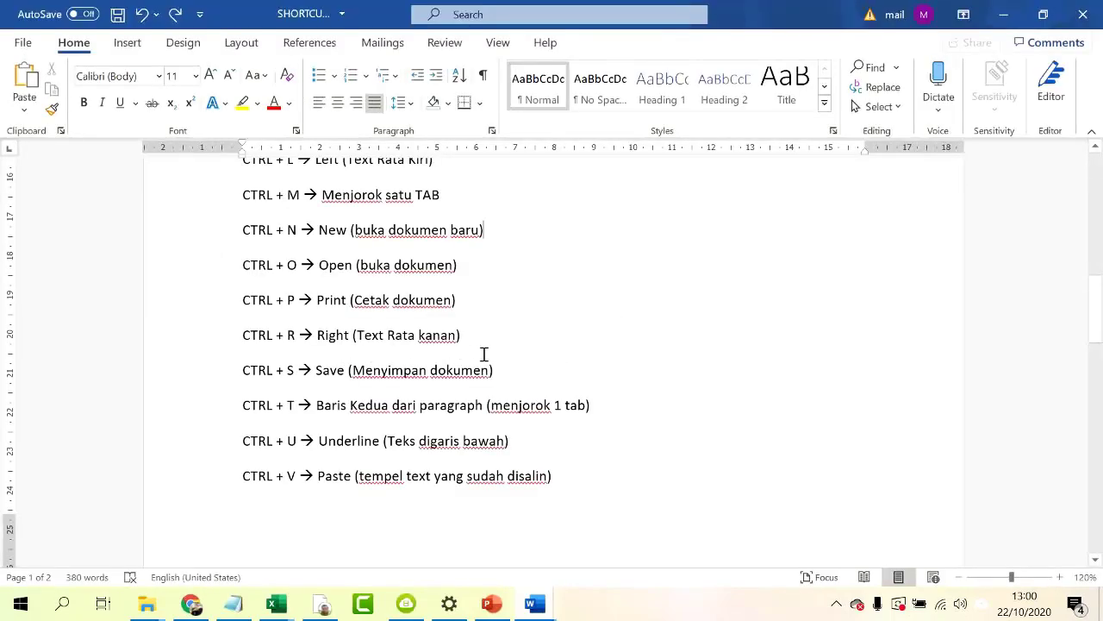
- Select the whole opening paragraph and align it right
{"action": "scroll", "coordinate": [487, 345], "scroll_direction": "up", "scroll_amount": 10}
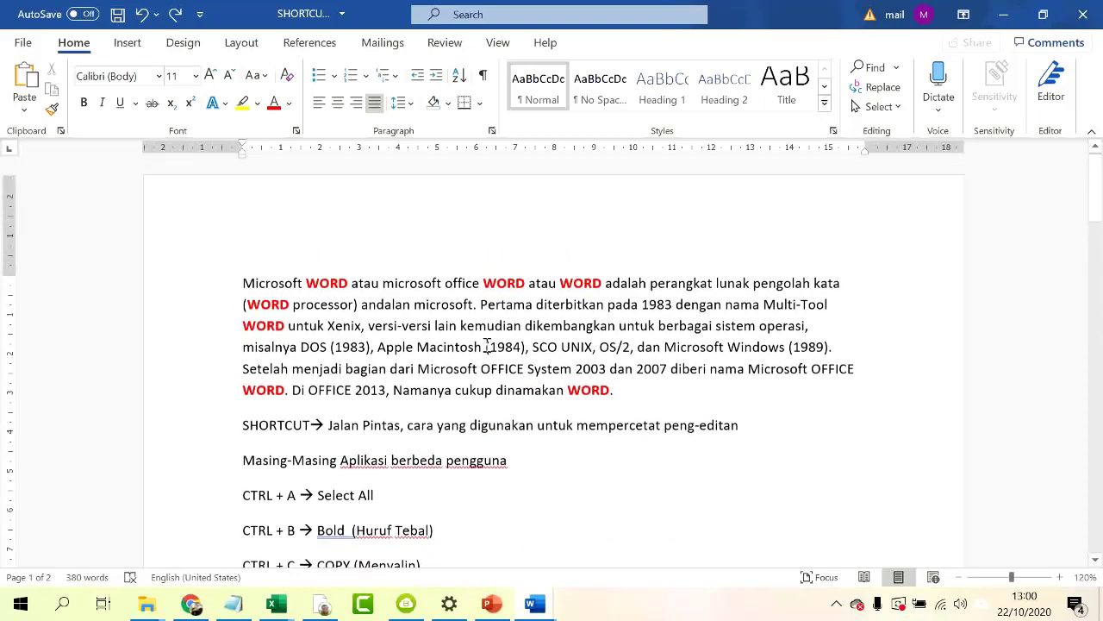
{"action": "double_click", "coordinate": [197, 338]}
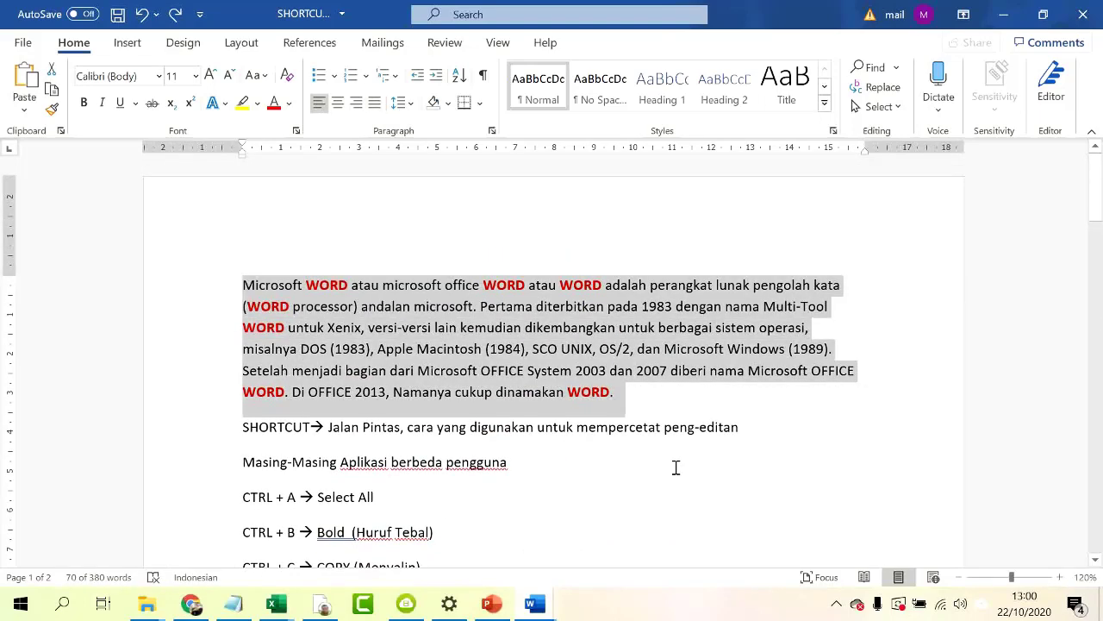
{"action": "key", "text": "ctrl+r"}
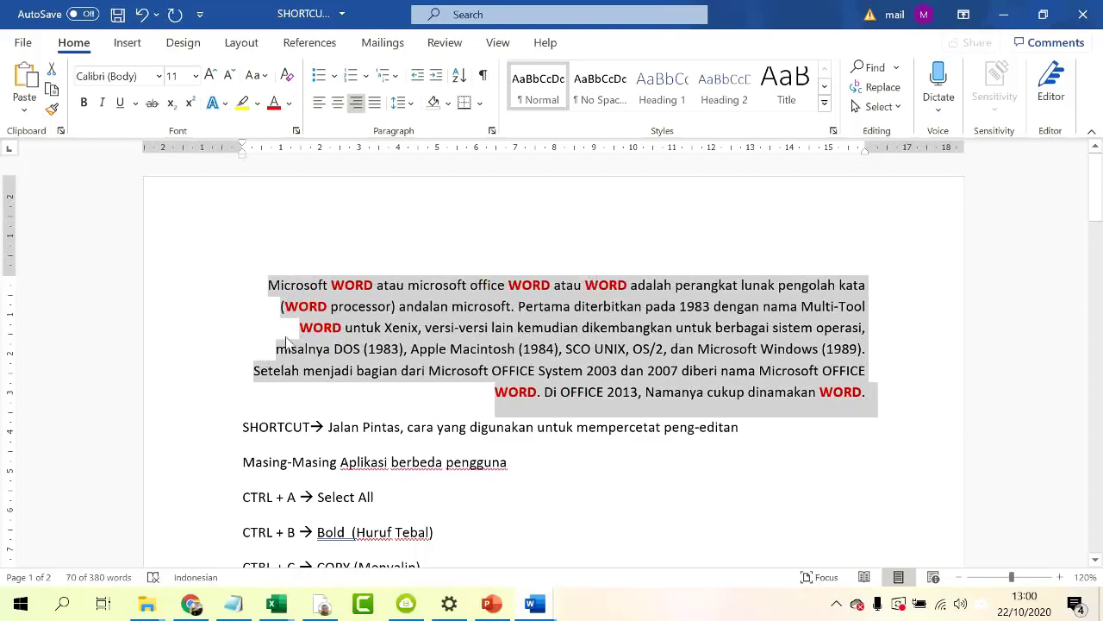
- Save the document under its existing name and place the cursor at the end of the CTRL + S line
{"action": "scroll", "coordinate": [738, 446], "scroll_direction": "down", "scroll_amount": 5}
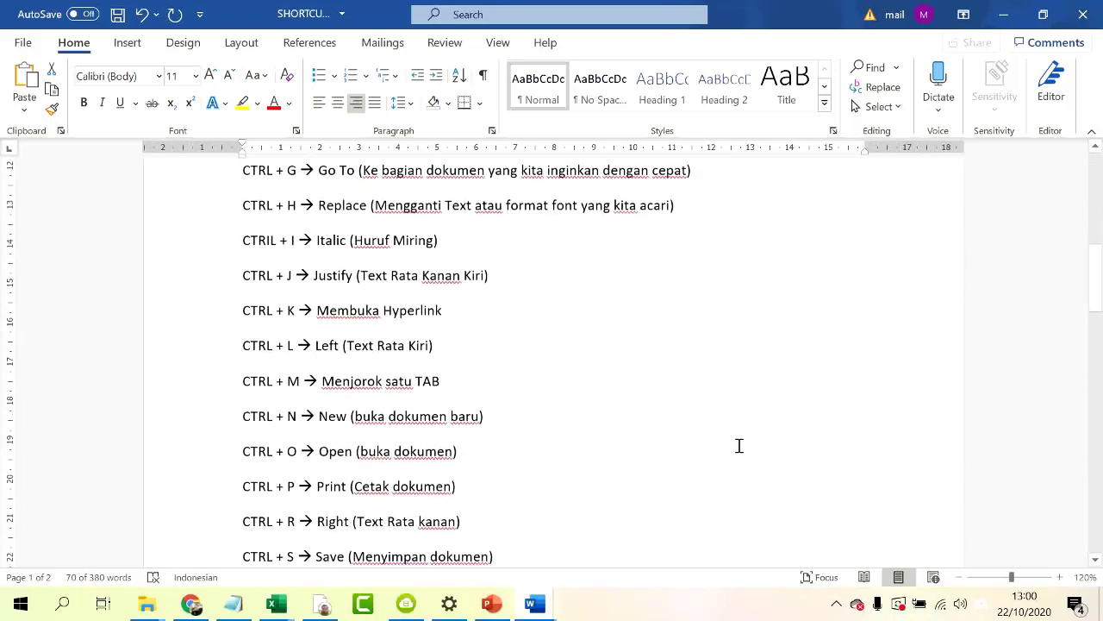
{"action": "scroll", "coordinate": [738, 445], "scroll_direction": "down", "scroll_amount": 4}
{"action": "scroll", "coordinate": [738, 445], "scroll_direction": "up", "scroll_amount": 1}
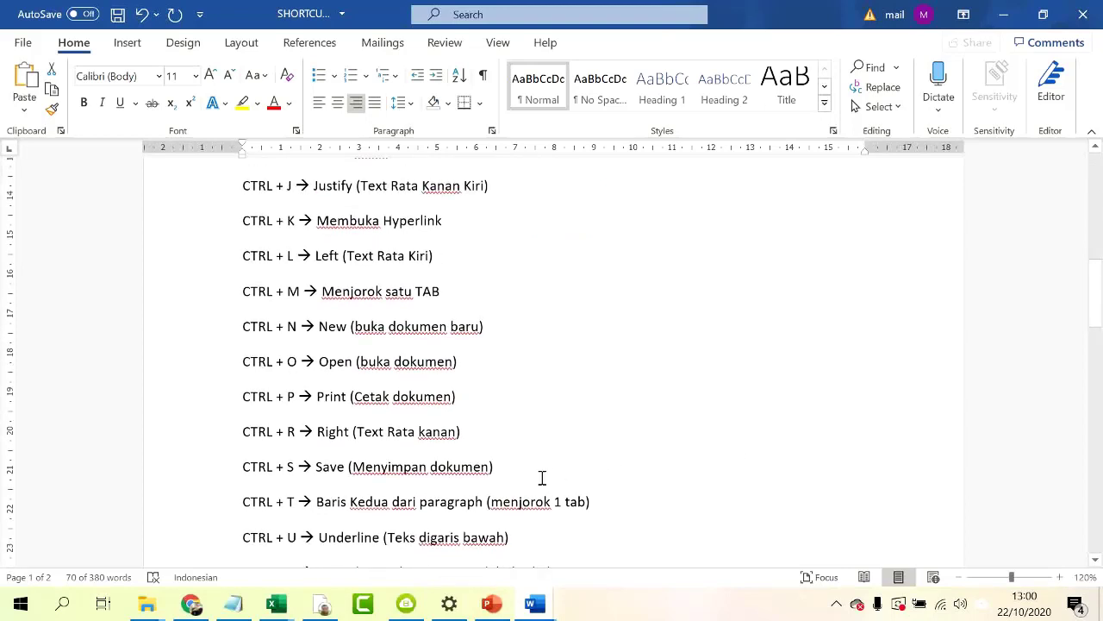
{"action": "key", "text": "ctrl+s"}
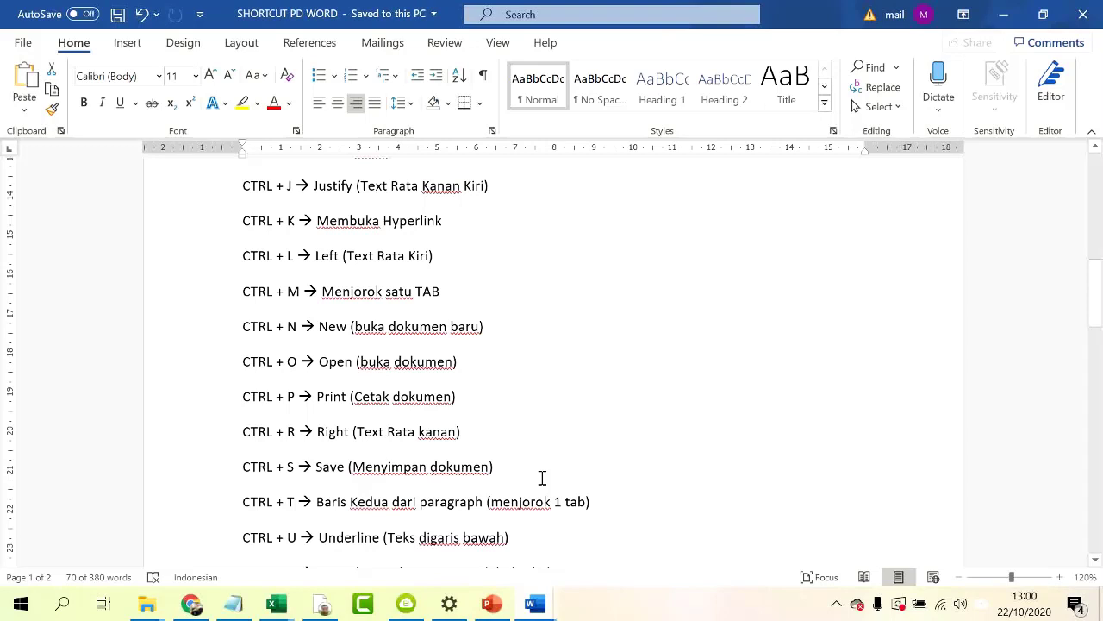
{"action": "left_click", "coordinate": [511, 470]}
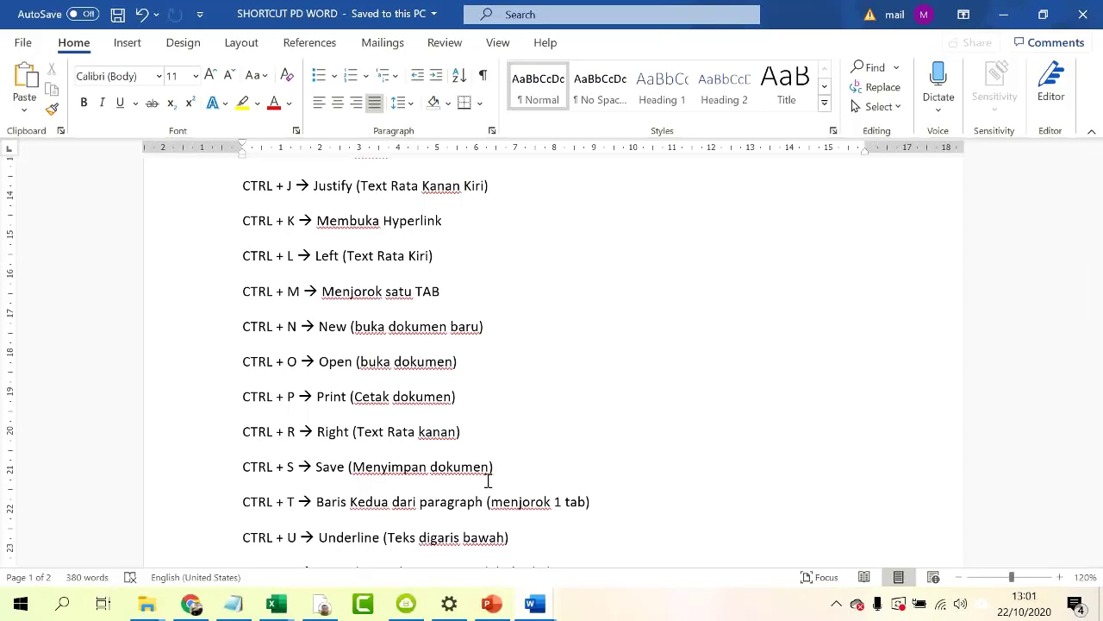
- Select the whole right-aligned opening paragraph and set it back to left alignment
{"action": "scroll", "coordinate": [491, 481], "scroll_direction": "down", "scroll_amount": 3}
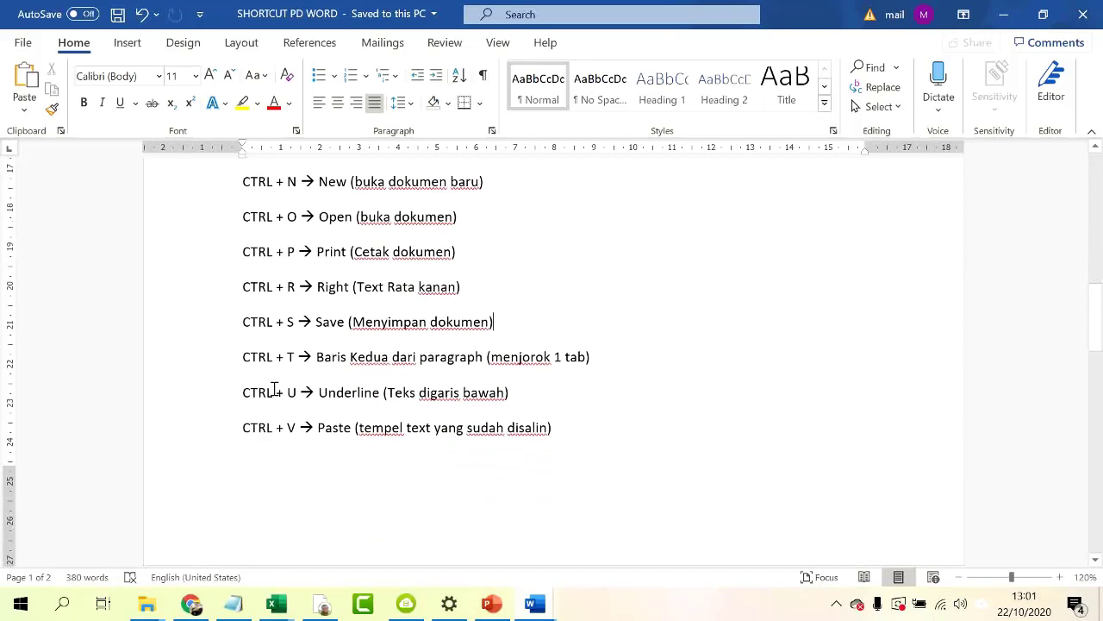
{"action": "left_click", "coordinate": [234, 360]}
{"action": "scroll", "coordinate": [354, 368], "scroll_direction": "up", "scroll_amount": 8}
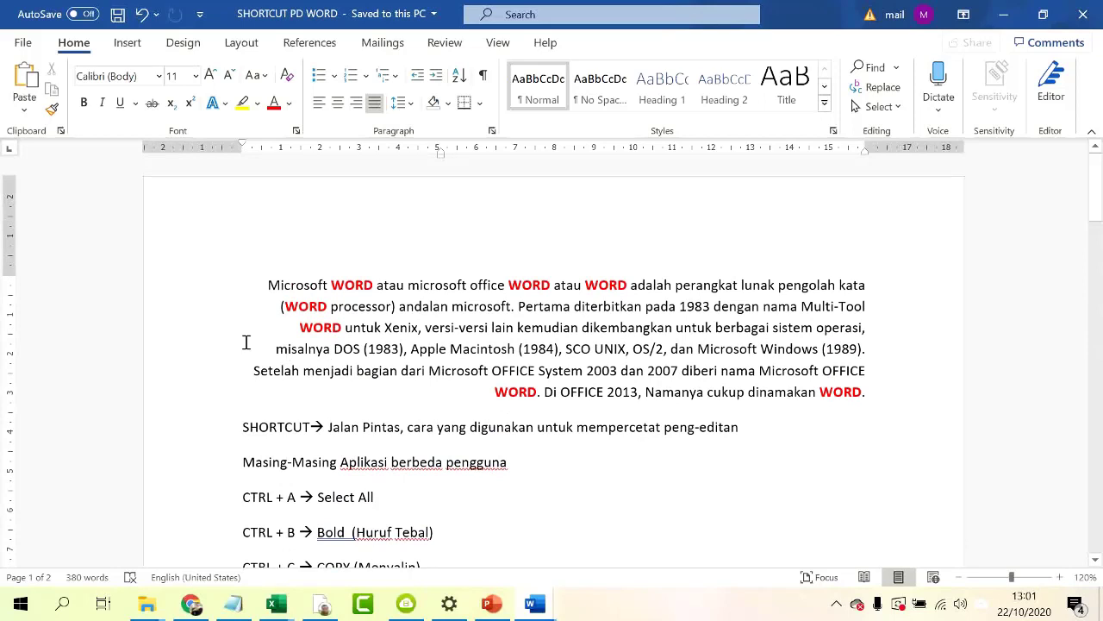
{"action": "double_click", "coordinate": [205, 317]}
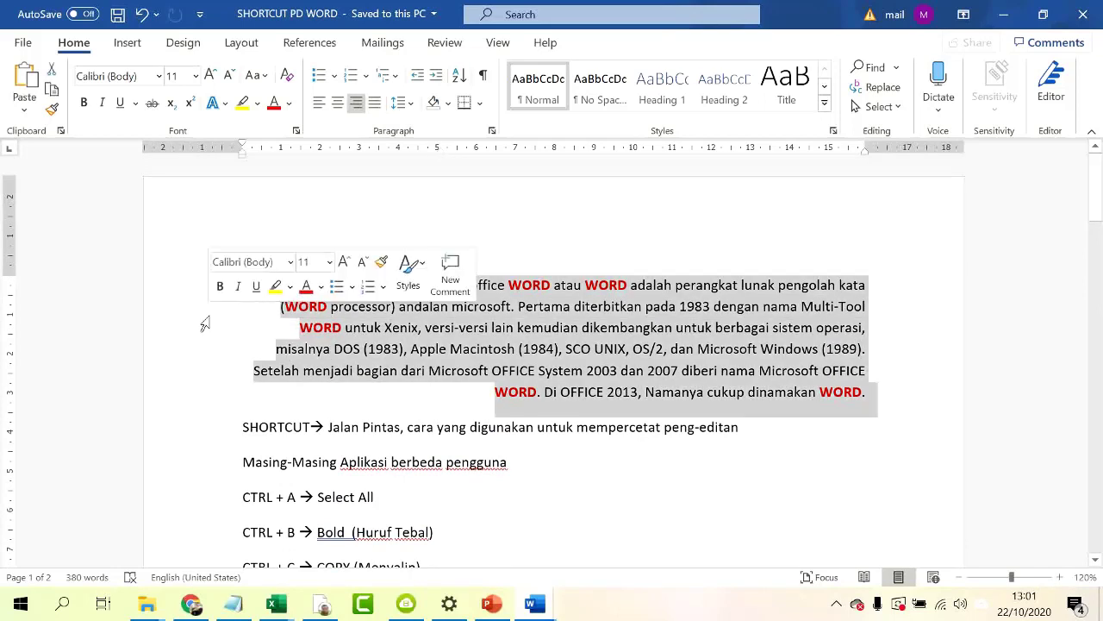
{"action": "left_click", "coordinate": [319, 102]}
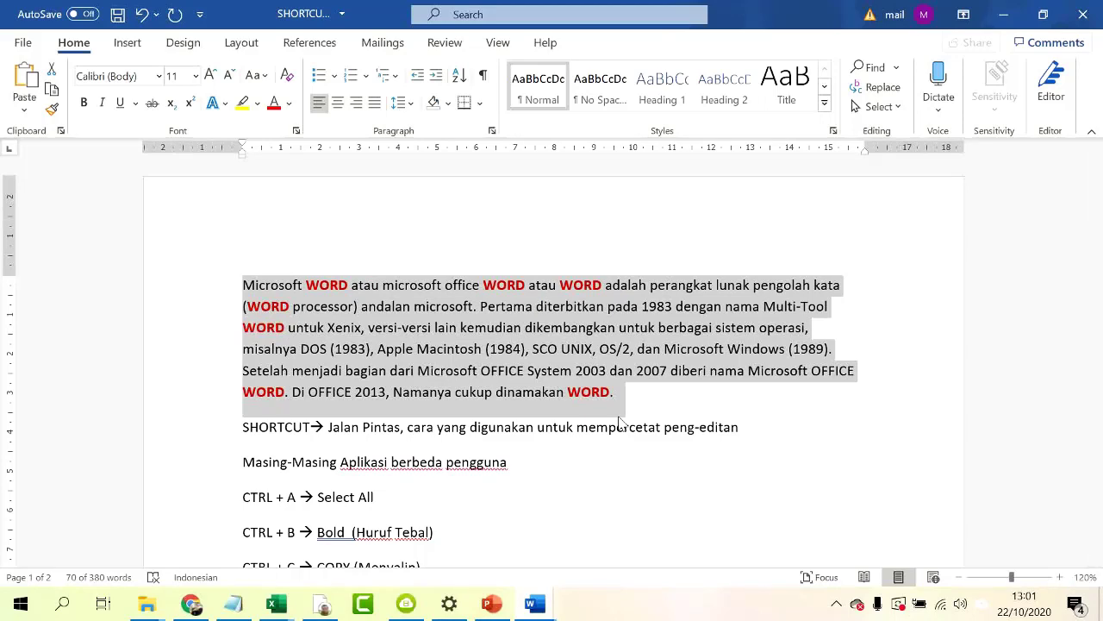
- Indent the selected opening paragraph by one tab stop and remove that indent again
{"action": "scroll", "coordinate": [540, 419], "scroll_direction": "down", "scroll_amount": 4}
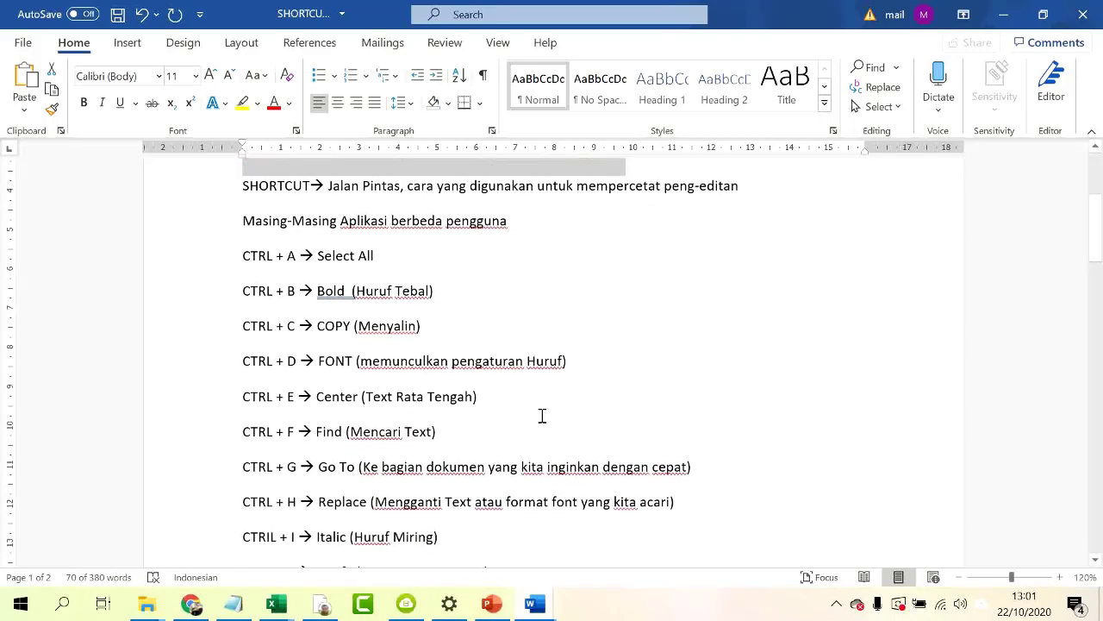
{"action": "scroll", "coordinate": [541, 415], "scroll_direction": "down", "scroll_amount": 3}
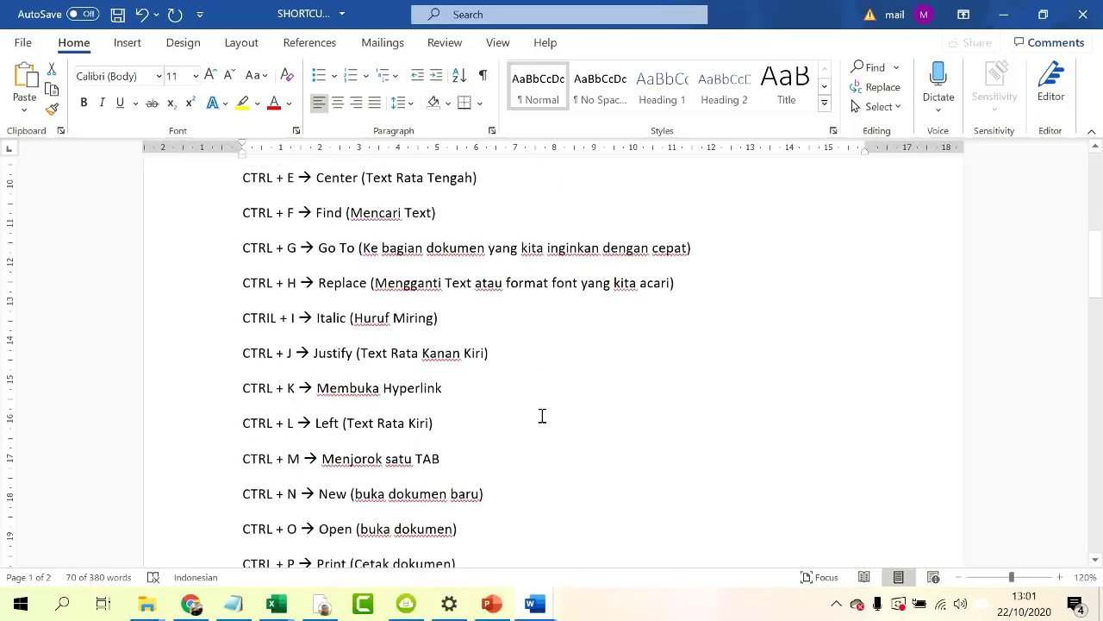
{"action": "scroll", "coordinate": [547, 345], "scroll_direction": "up", "scroll_amount": 5}
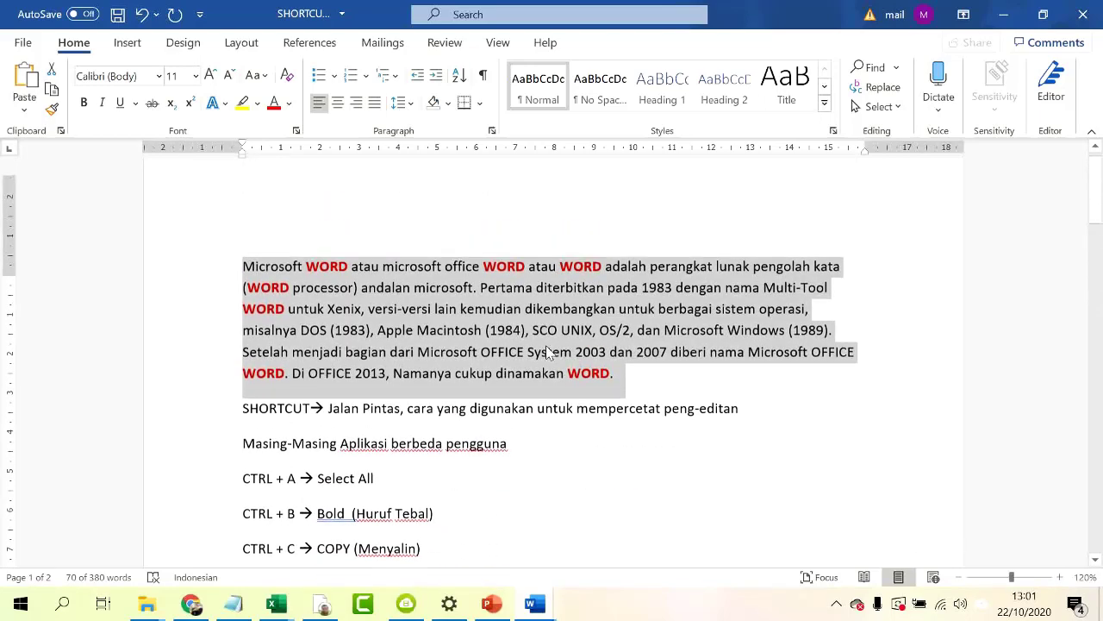
{"action": "key", "text": "ctrl+m"}
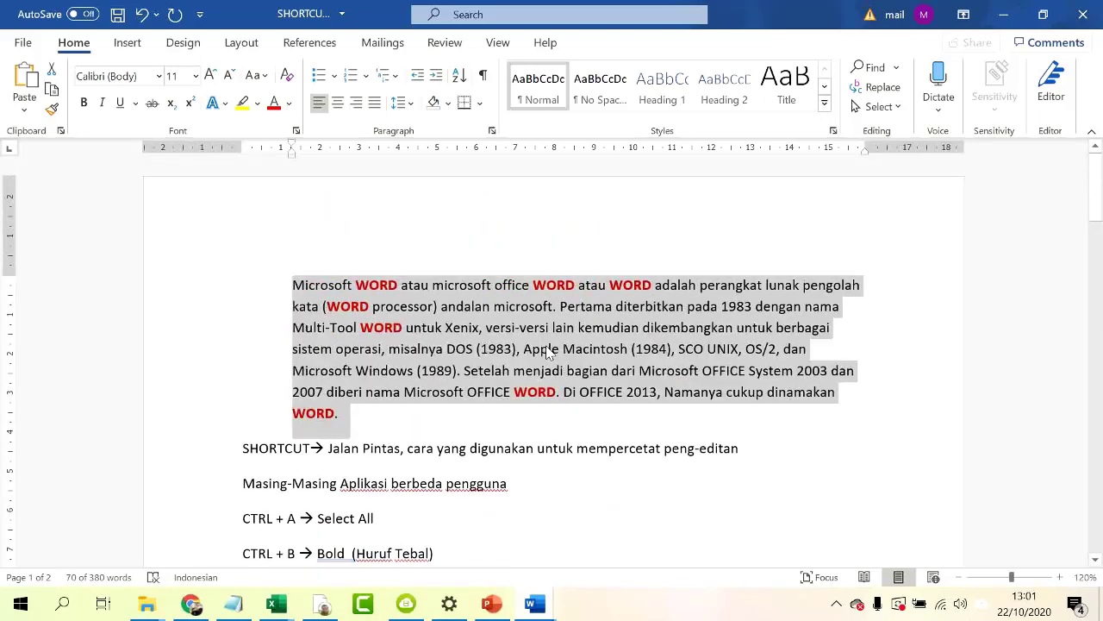
{"action": "key", "text": "ctrl+shift+m"}
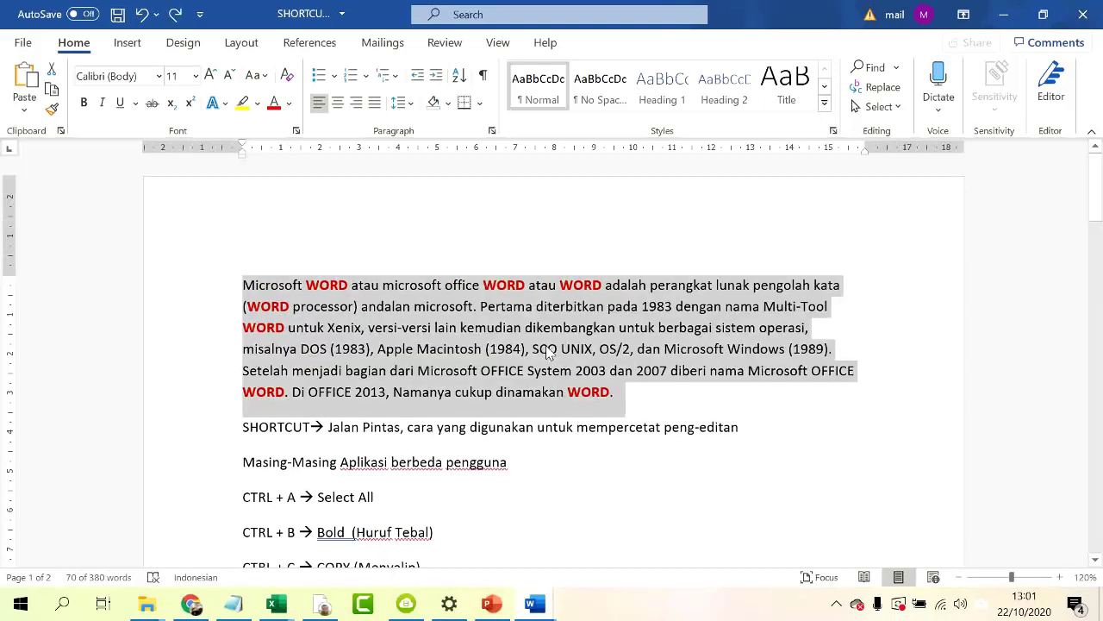
- Apply a one-tab hanging indent to the selected opening paragraph, so only its second and following lines are indented
{"action": "scroll", "coordinate": [548, 349], "scroll_direction": "down", "scroll_amount": 6}
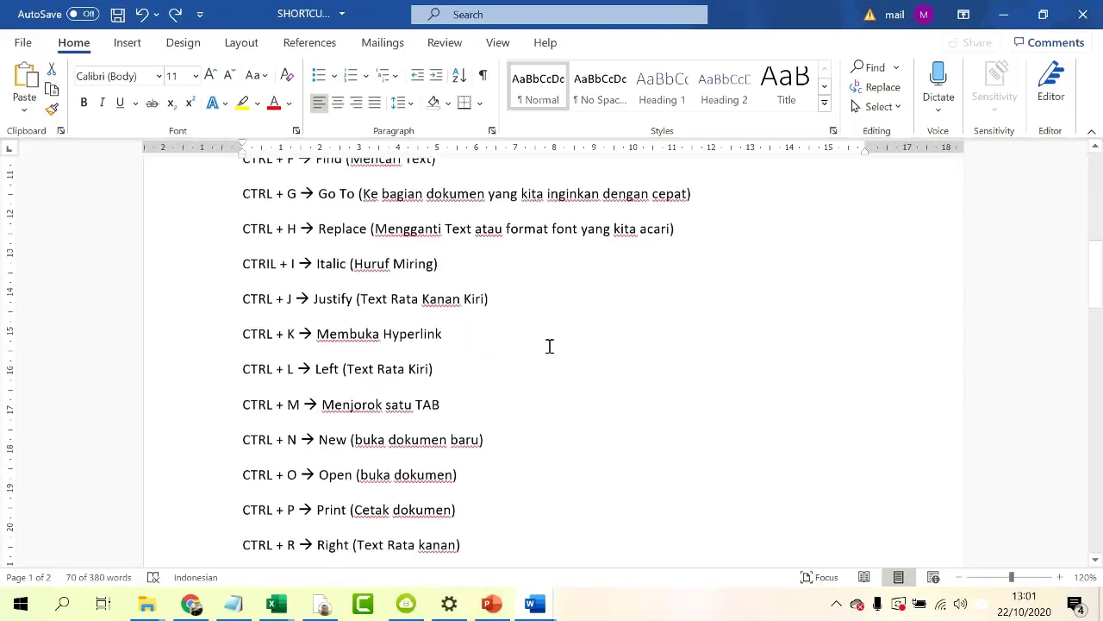
{"action": "scroll", "coordinate": [549, 345], "scroll_direction": "down", "scroll_amount": 3}
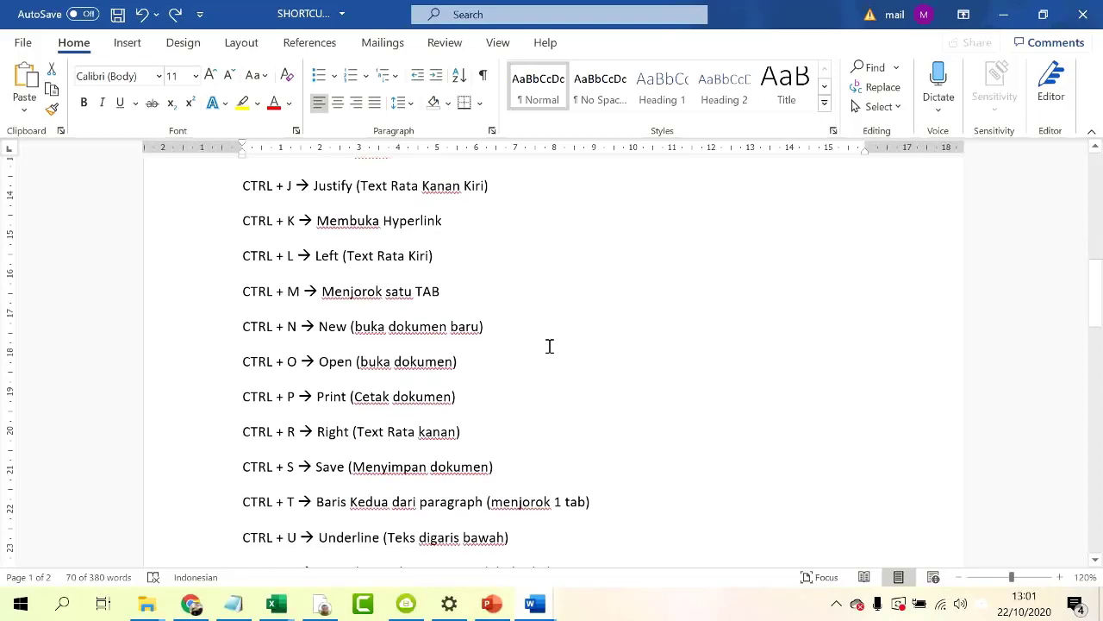
{"action": "scroll", "coordinate": [549, 346], "scroll_direction": "up", "scroll_amount": 15}
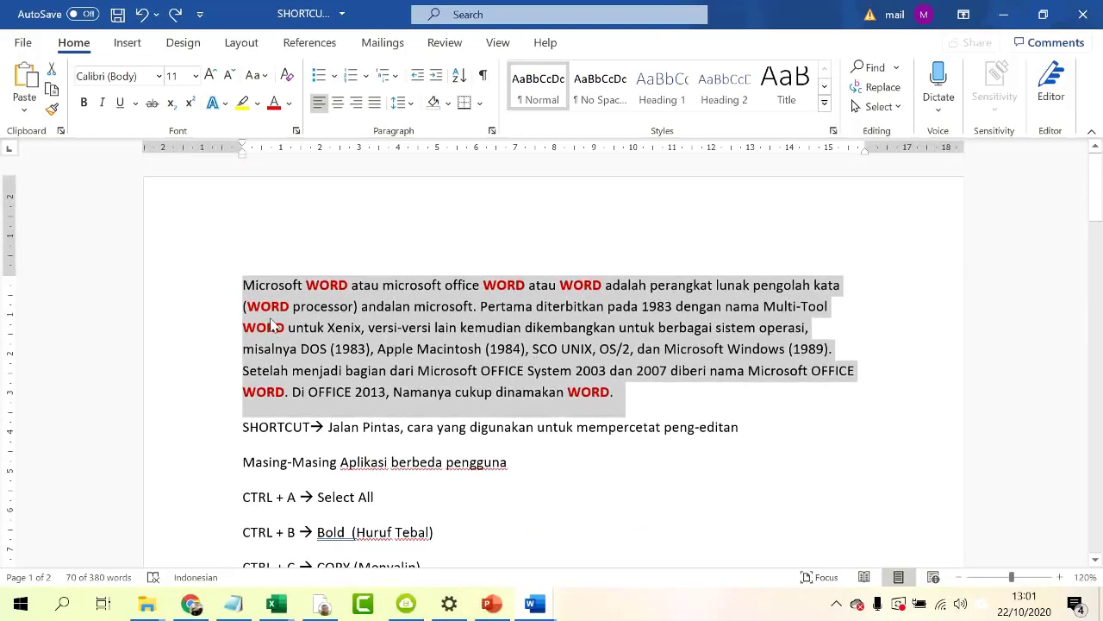
{"action": "key", "text": "ctrl+t"}
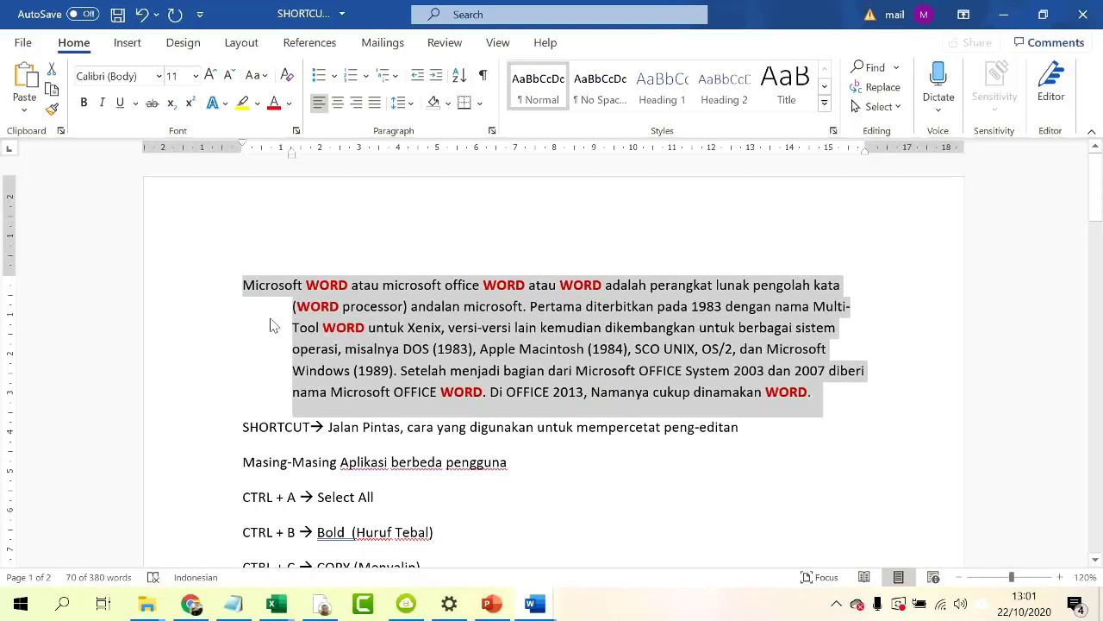
- Undo the hanging indent on the opening paragraph
{"action": "key", "text": "ctrl+z"}
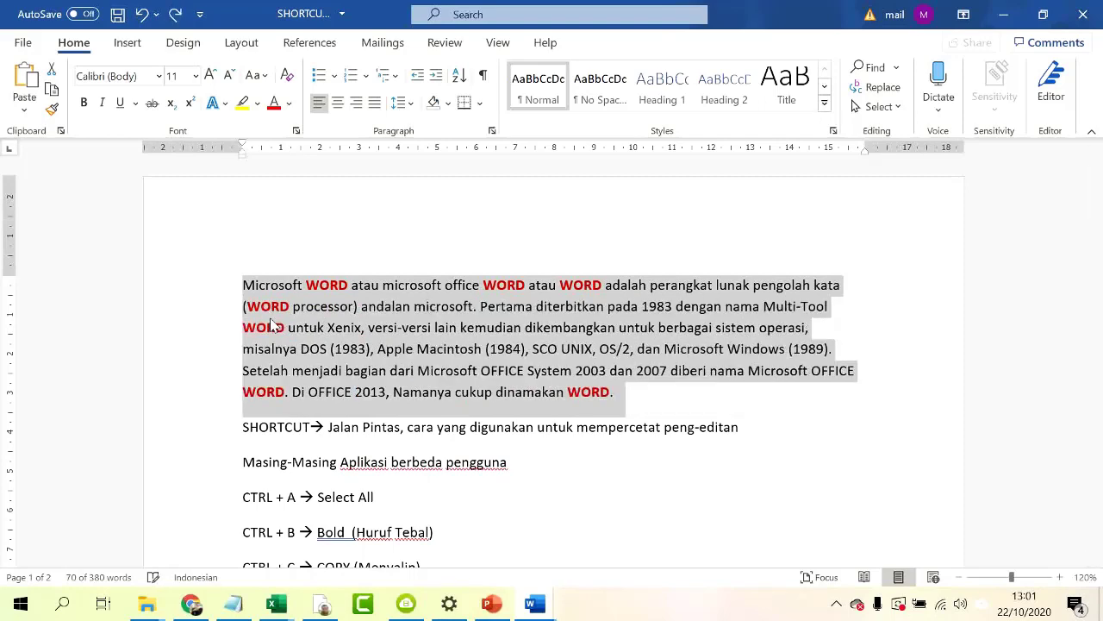
- Underline the whole CTRL + U line, remove that underline again and deselect the line
{"action": "scroll", "coordinate": [420, 516], "scroll_direction": "down", "scroll_amount": 10}
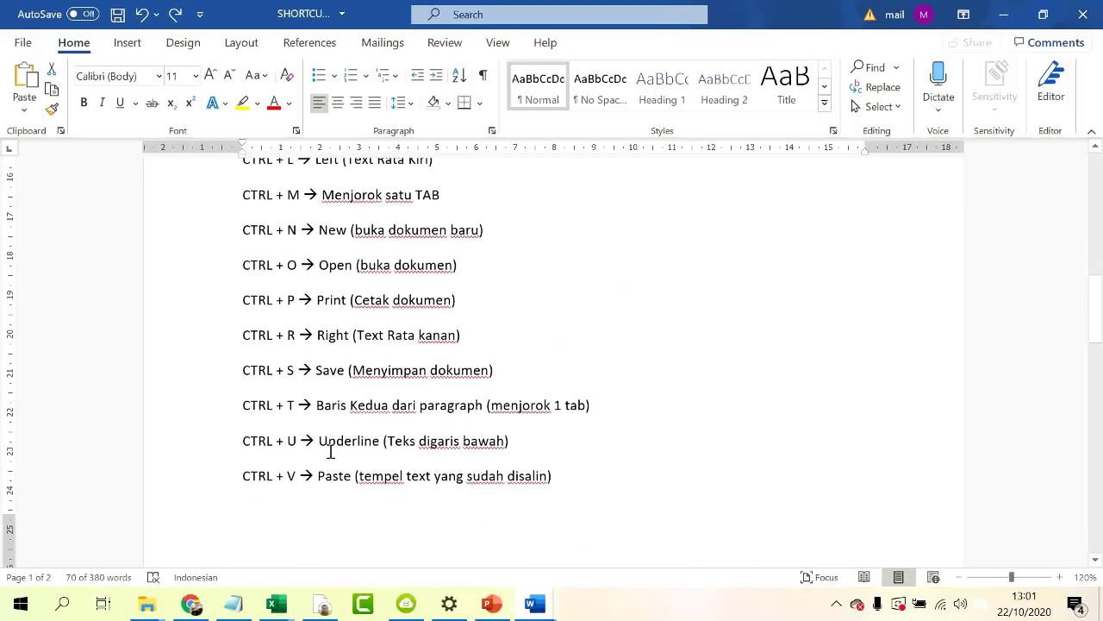
{"action": "left_click", "coordinate": [215, 451]}
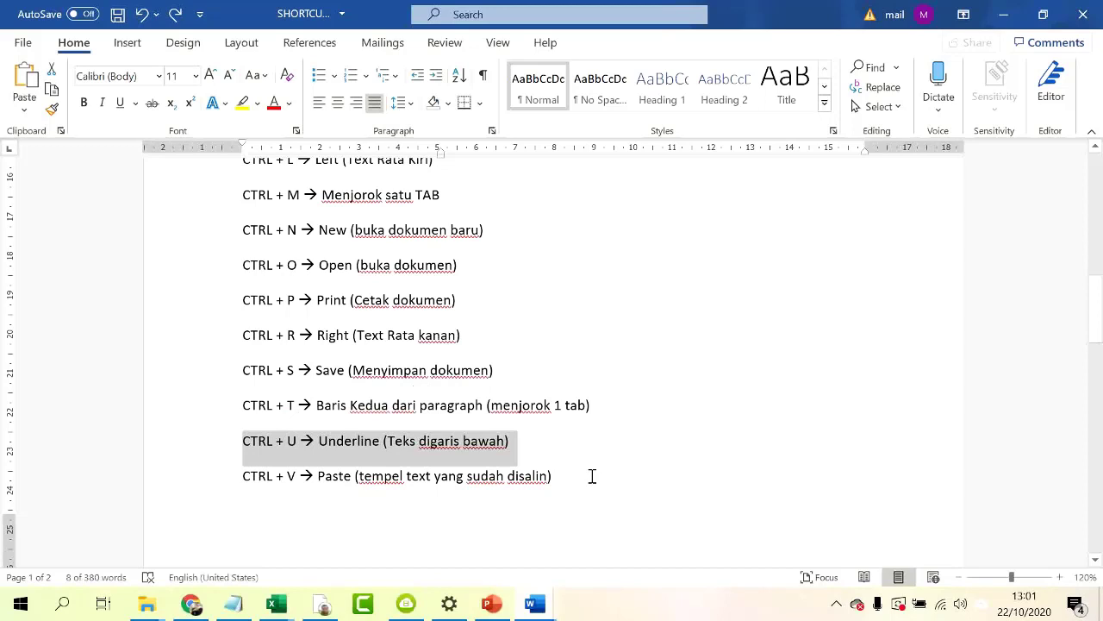
{"action": "key", "text": "ctrl+u"}
{"action": "key", "text": "ctrl+u"}
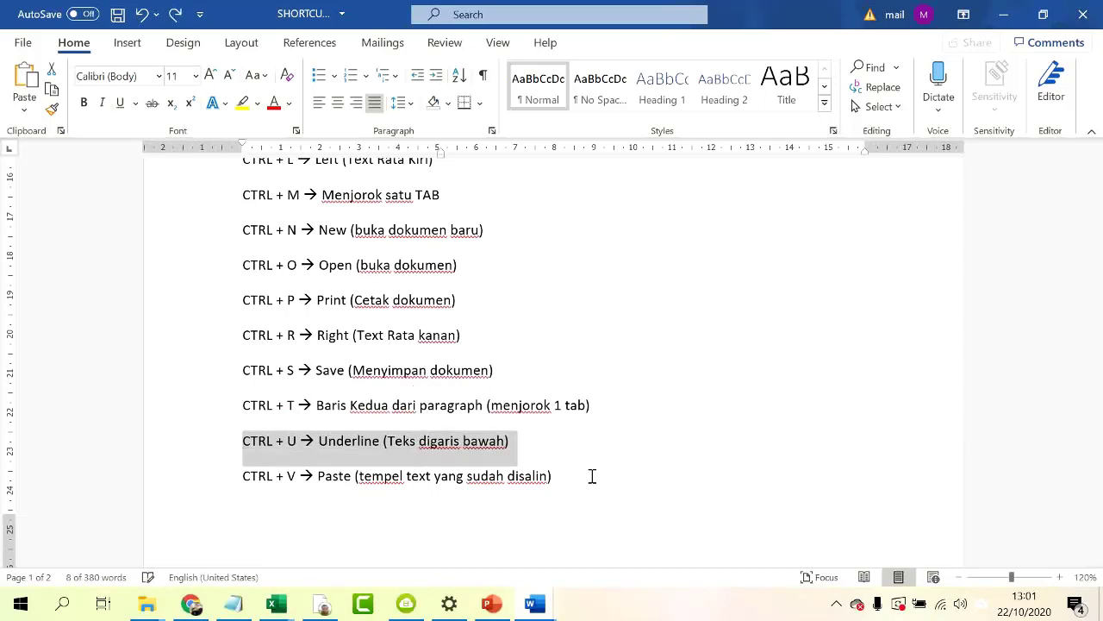
{"action": "left_click", "coordinate": [589, 479]}
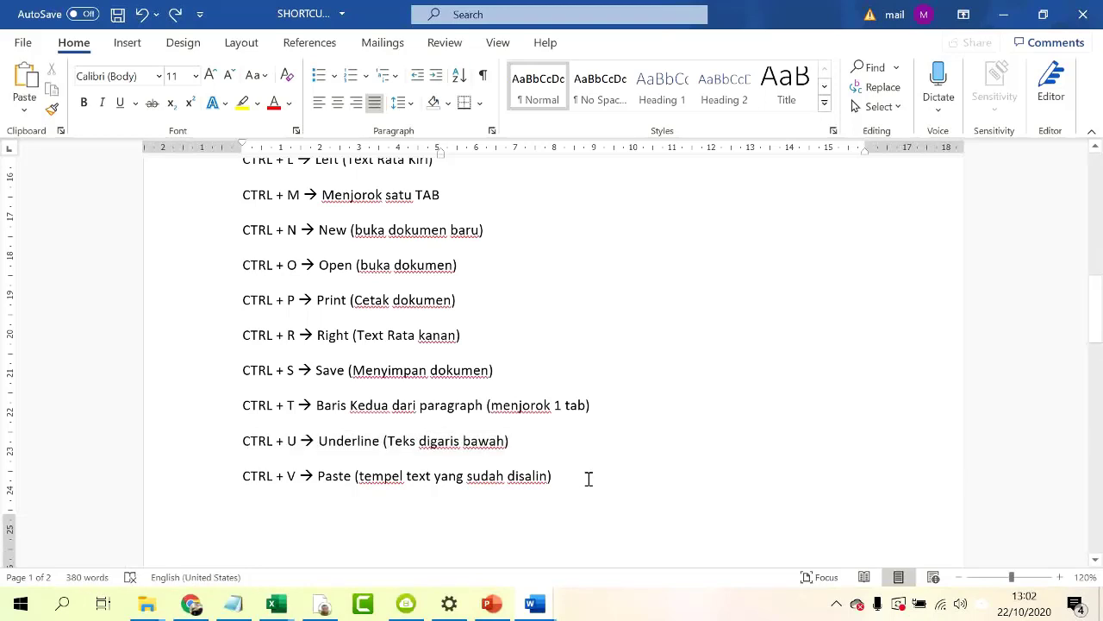
- Move the text "Cut (memindahkan text)" from the CTRL + X line to the end of the CTRL + Y line, and undo the move
{"action": "scroll", "coordinate": [569, 481], "scroll_direction": "down", "scroll_amount": 5}
{"action": "scroll", "coordinate": [558, 482], "scroll_direction": "down", "scroll_amount": 2}
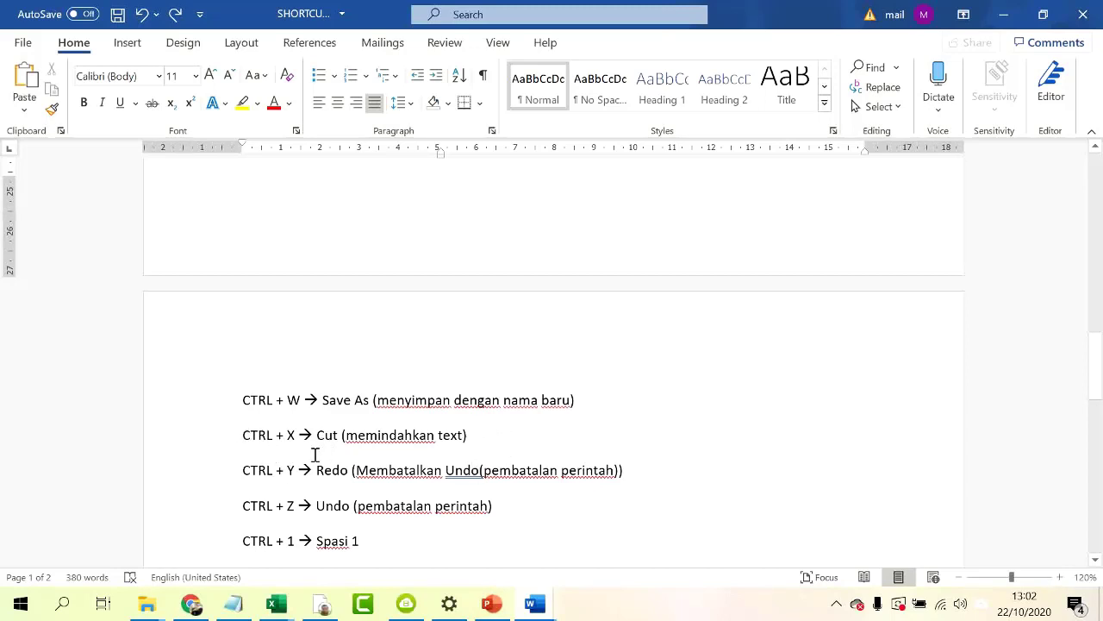
{"action": "left_click_drag", "start_coordinate": [317, 434], "coordinate": [514, 431]}
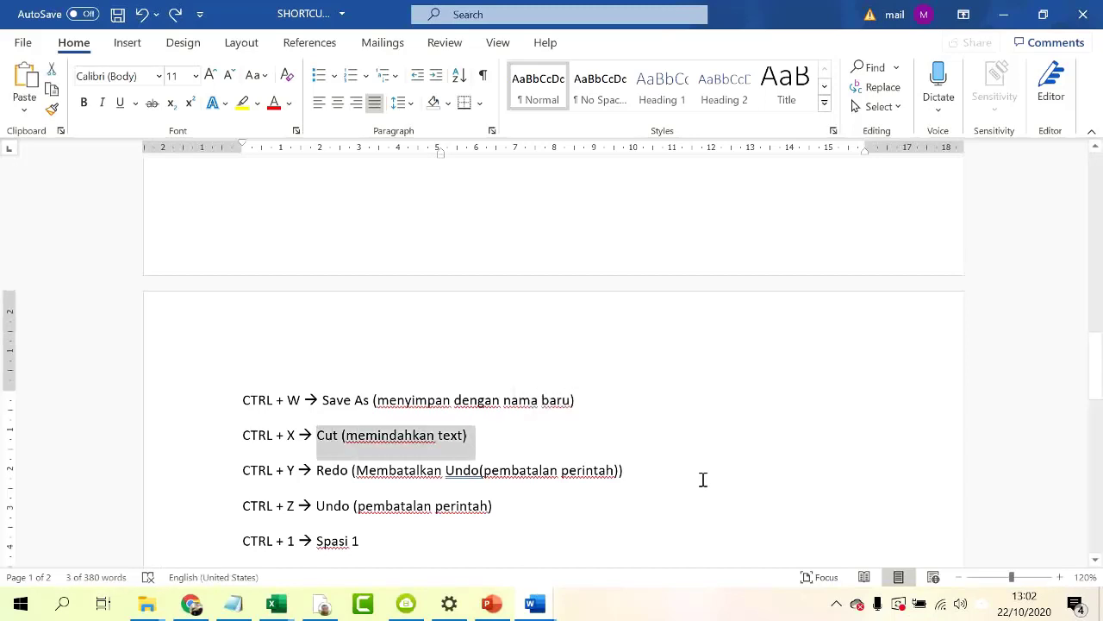
{"action": "key", "text": "ctrl+x"}
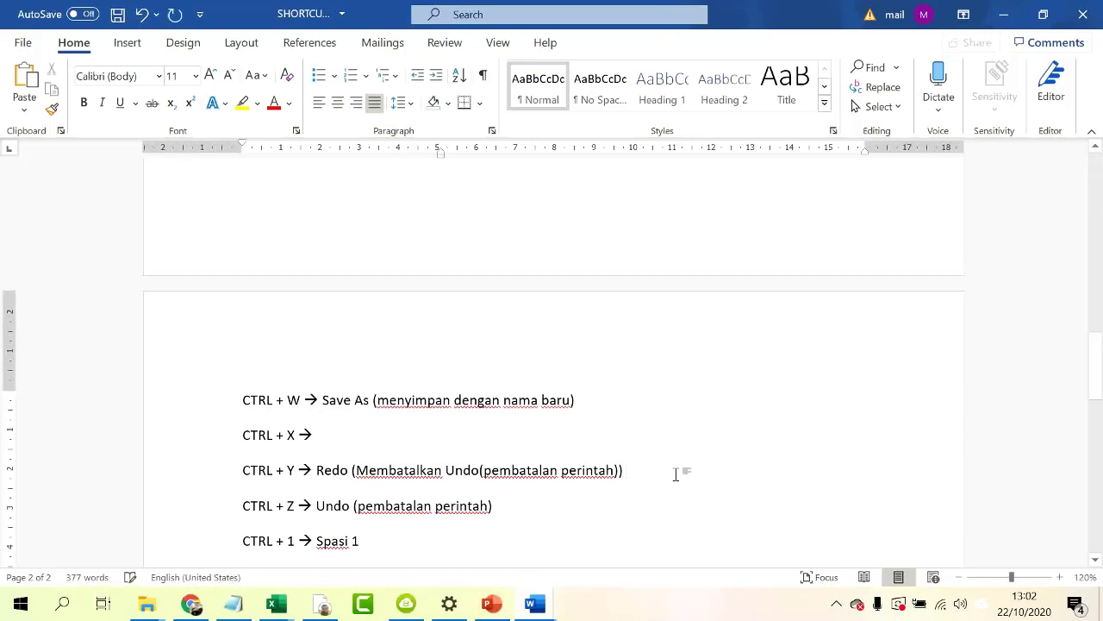
{"action": "key", "text": "ctrl+v"}
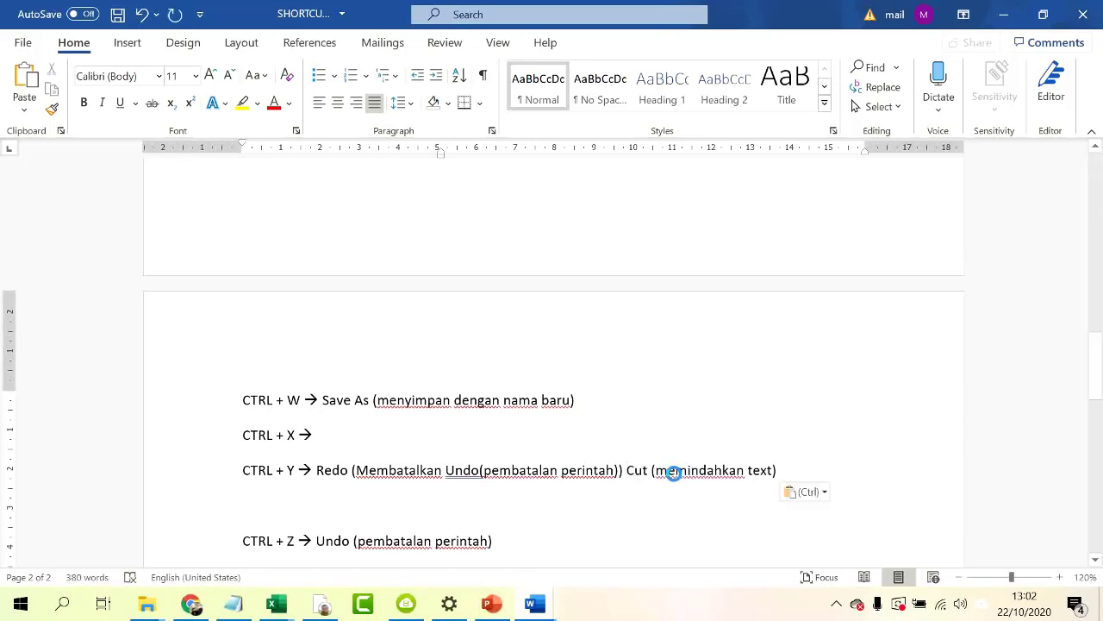
{"action": "key", "text": "ctrl+z"}
{"action": "key", "text": "ctrl+z"}
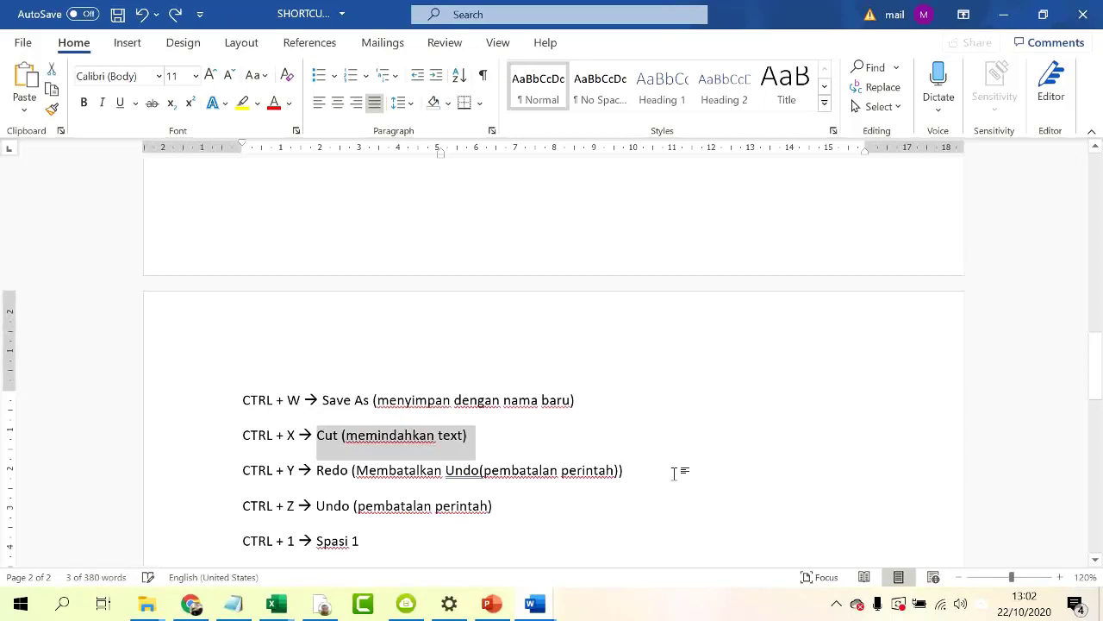
- Cut the description "Cut (memindahkan text)" from the CTRL + X line and undo the cut, twice in a row
{"action": "left_click", "coordinate": [601, 518]}
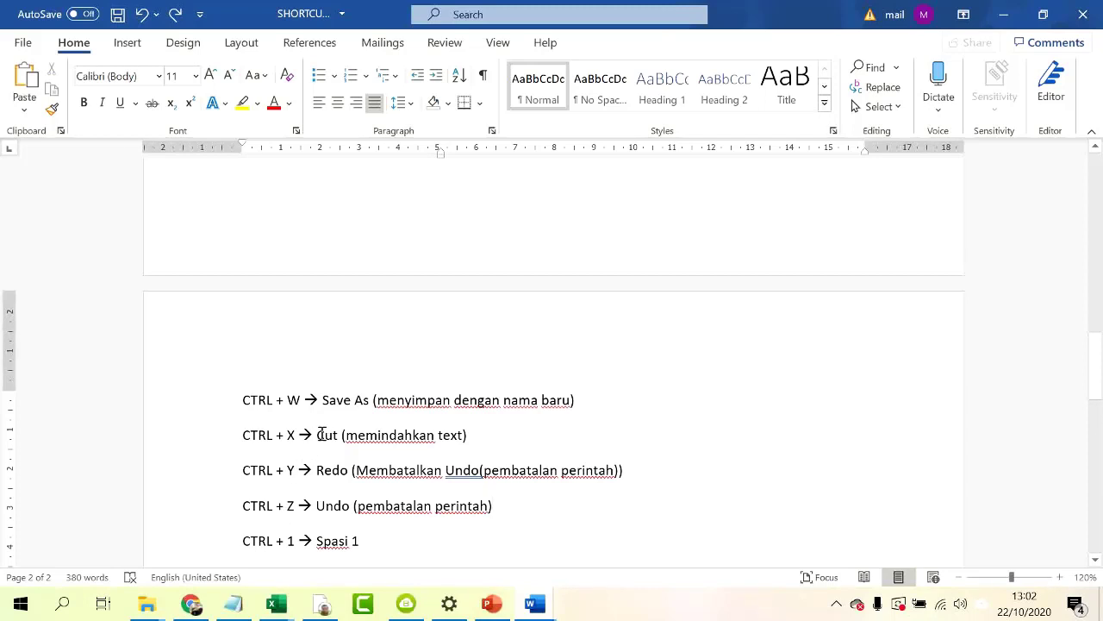
{"action": "left_click_drag", "start_coordinate": [319, 434], "coordinate": [477, 439]}
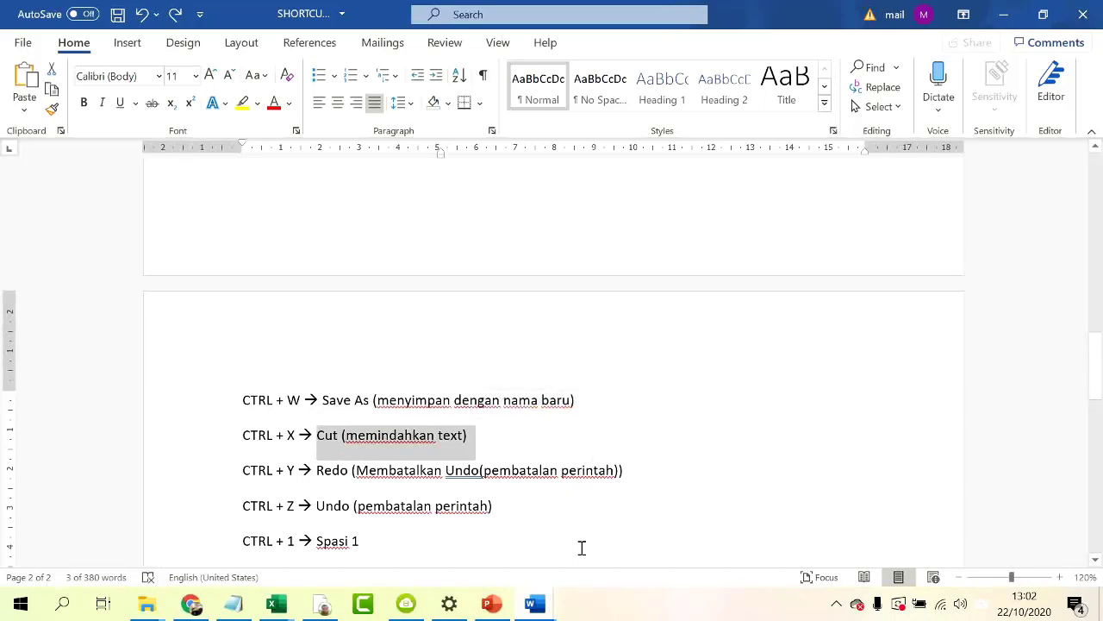
{"action": "key", "text": "ctrl+x"}
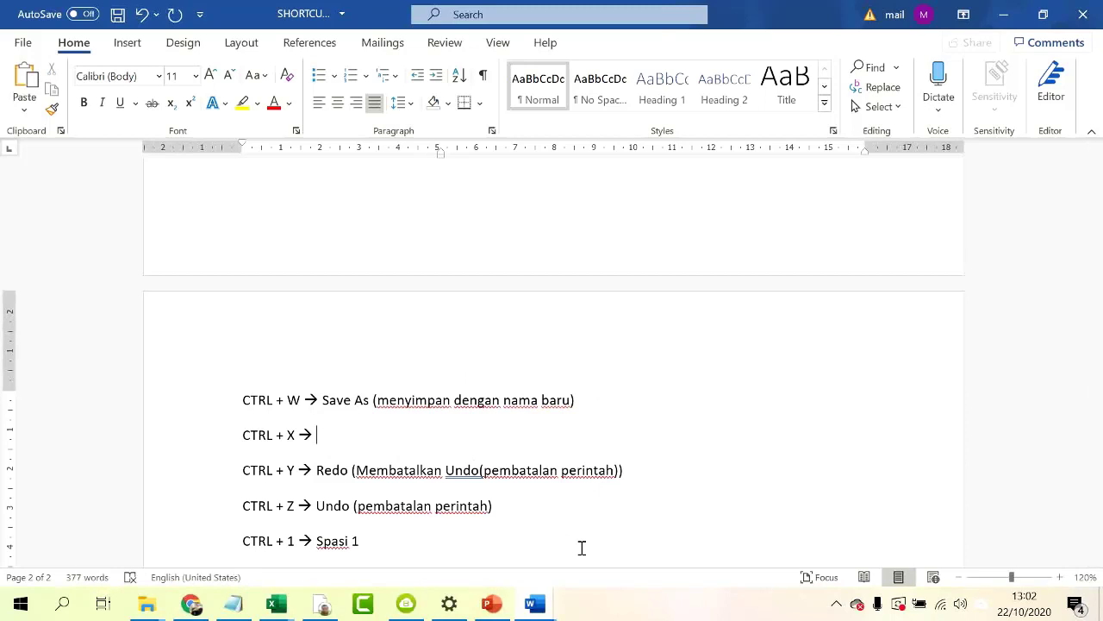
{"action": "key", "text": "ctrl+z"}
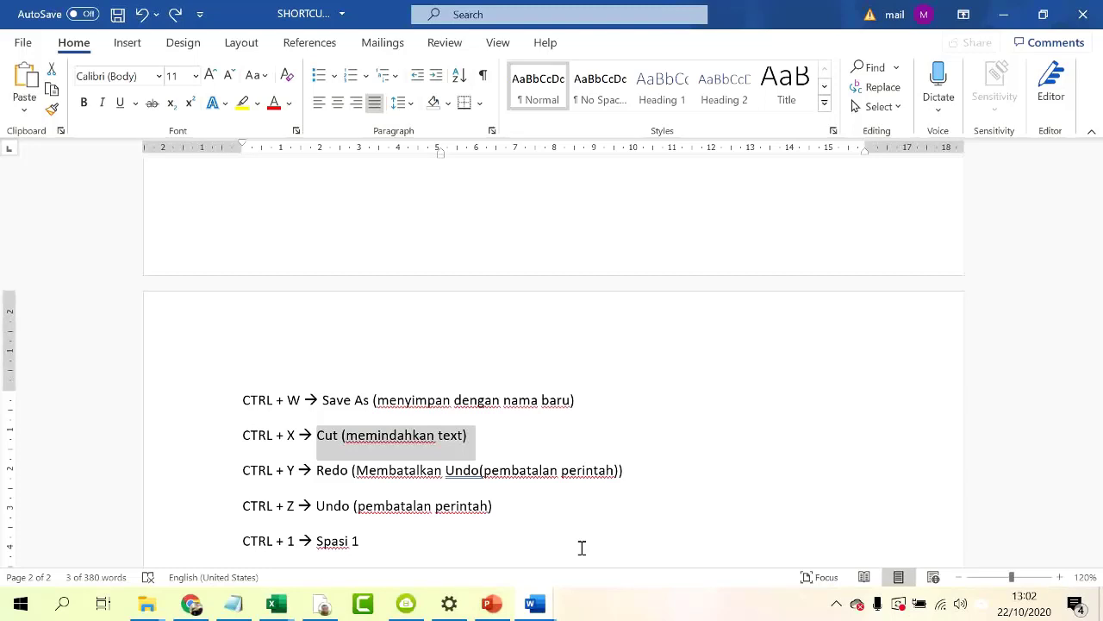
{"action": "key", "text": "ctrl+x"}
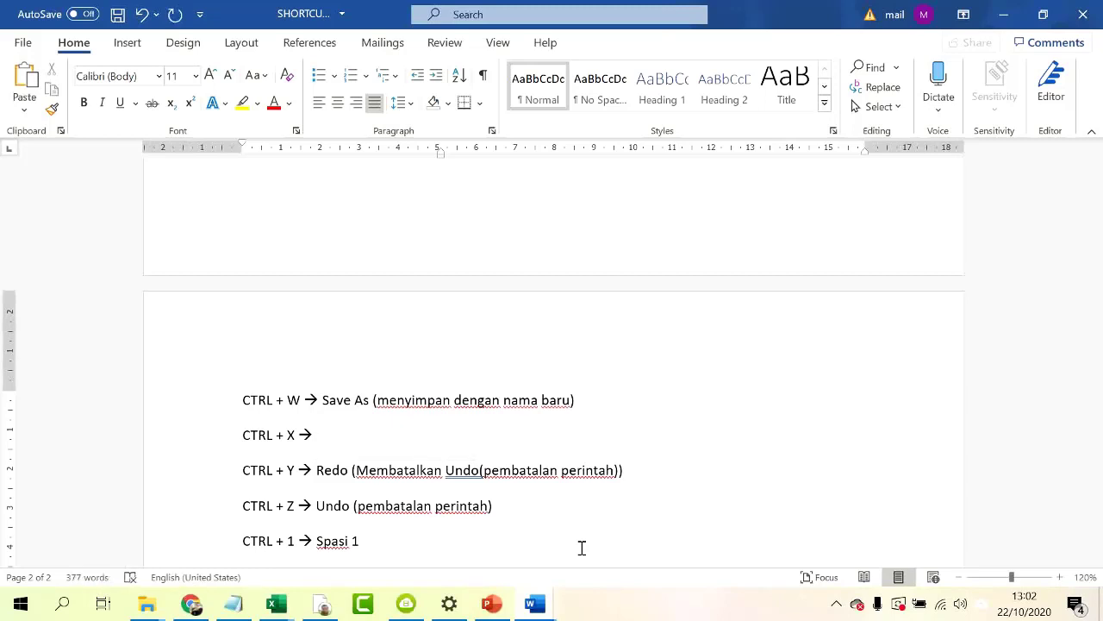
{"action": "key", "text": "ctrl+z"}
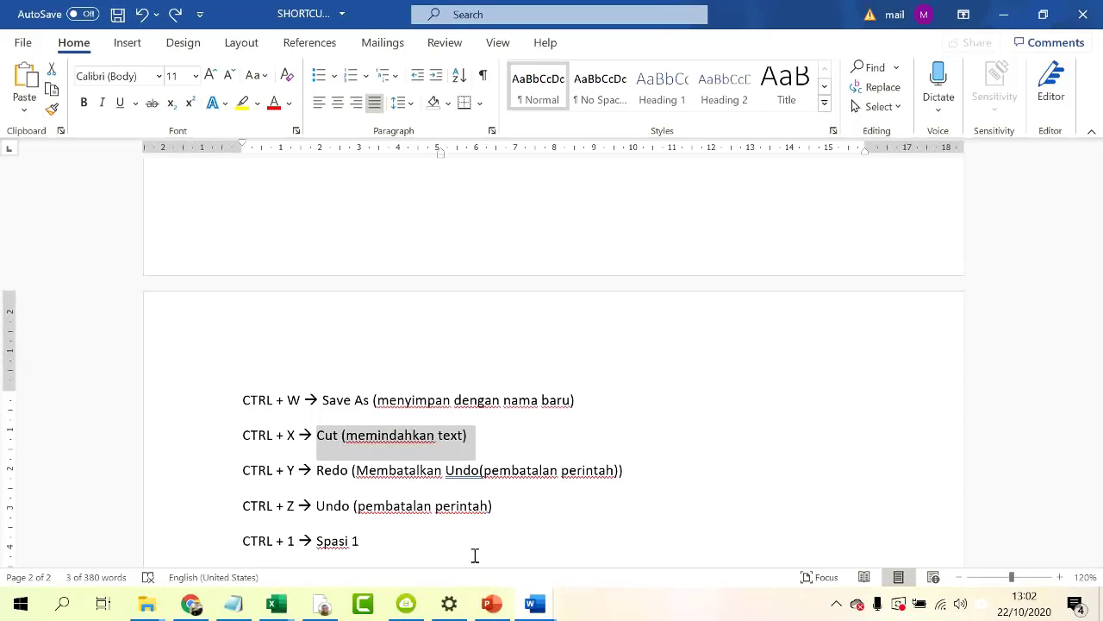
- Select the whole opening paragraph and check its current line spacing in the list of spacing options, leaving it as it is
{"action": "left_click", "coordinate": [413, 539]}
{"action": "scroll", "coordinate": [413, 539], "scroll_direction": "down", "scroll_amount": 5}
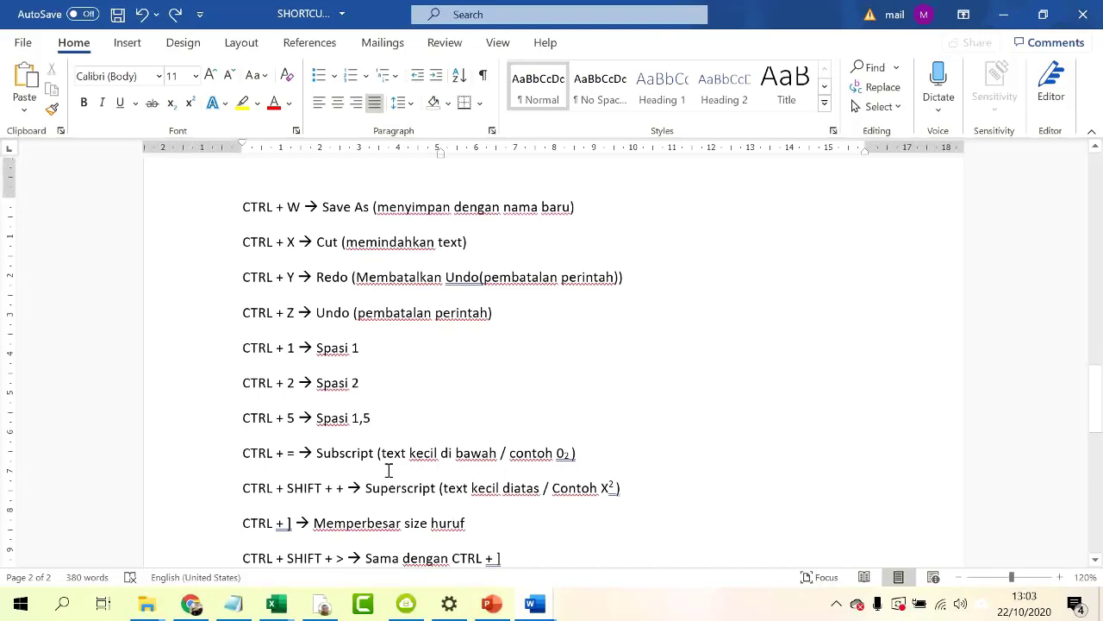
{"action": "left_click", "coordinate": [366, 406]}
{"action": "scroll", "coordinate": [367, 407], "scroll_direction": "up", "scroll_amount": 15}
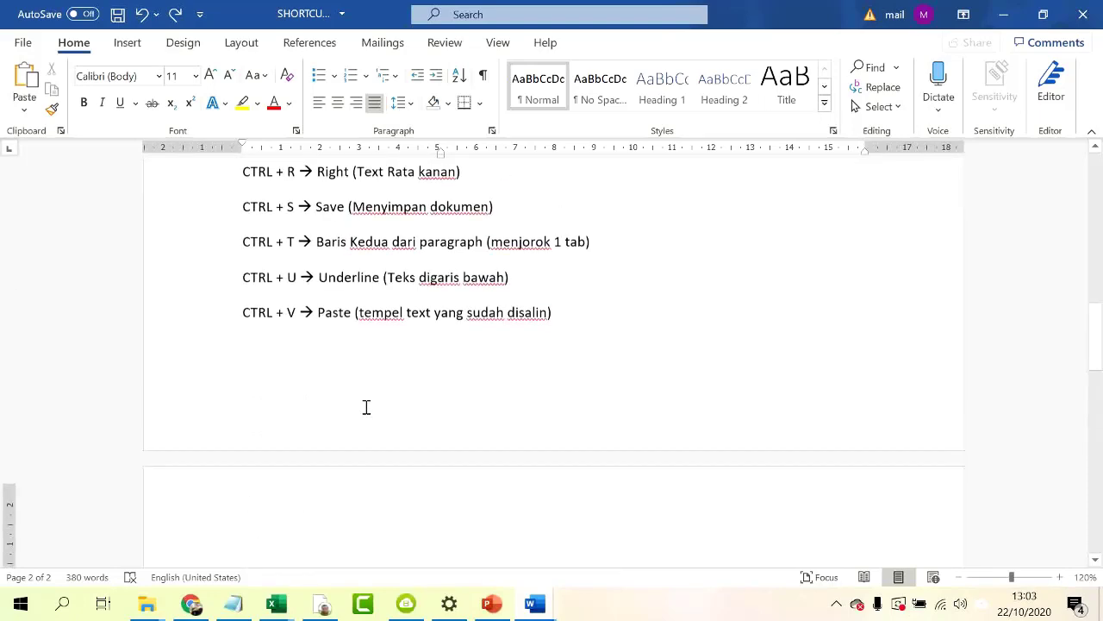
{"action": "scroll", "coordinate": [367, 407], "scroll_direction": "up", "scroll_amount": 5}
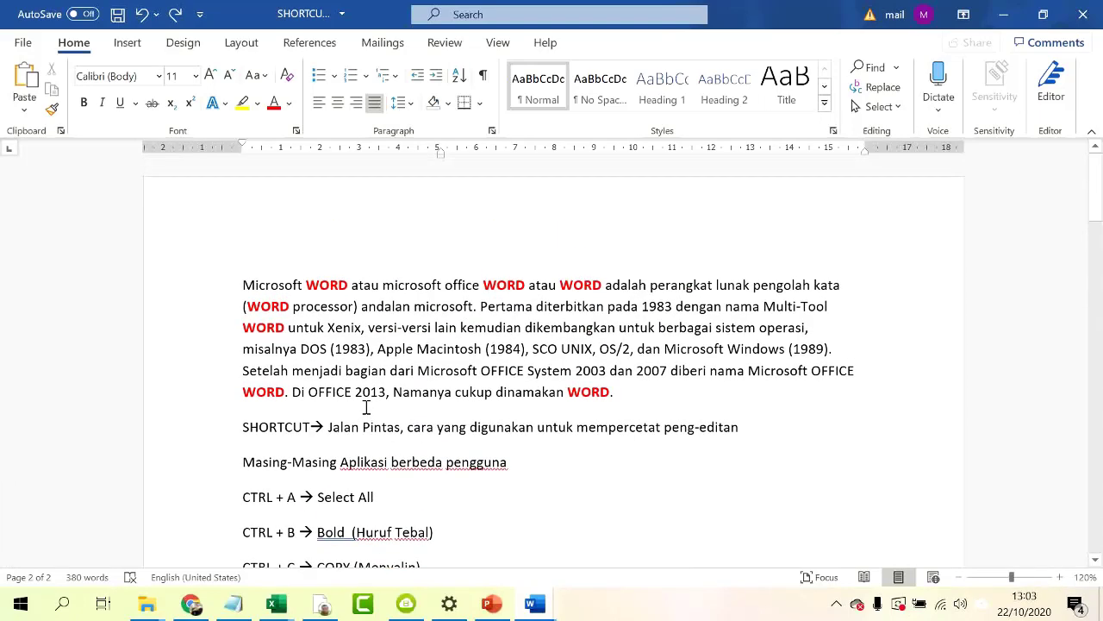
{"action": "double_click", "coordinate": [181, 339]}
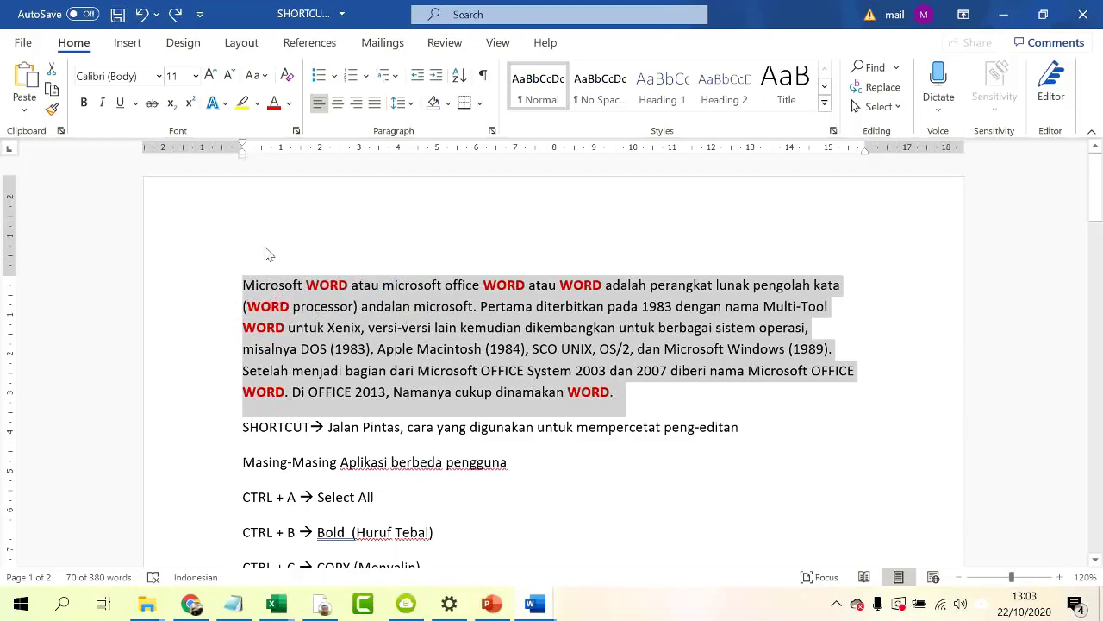
{"action": "left_click", "coordinate": [412, 102]}
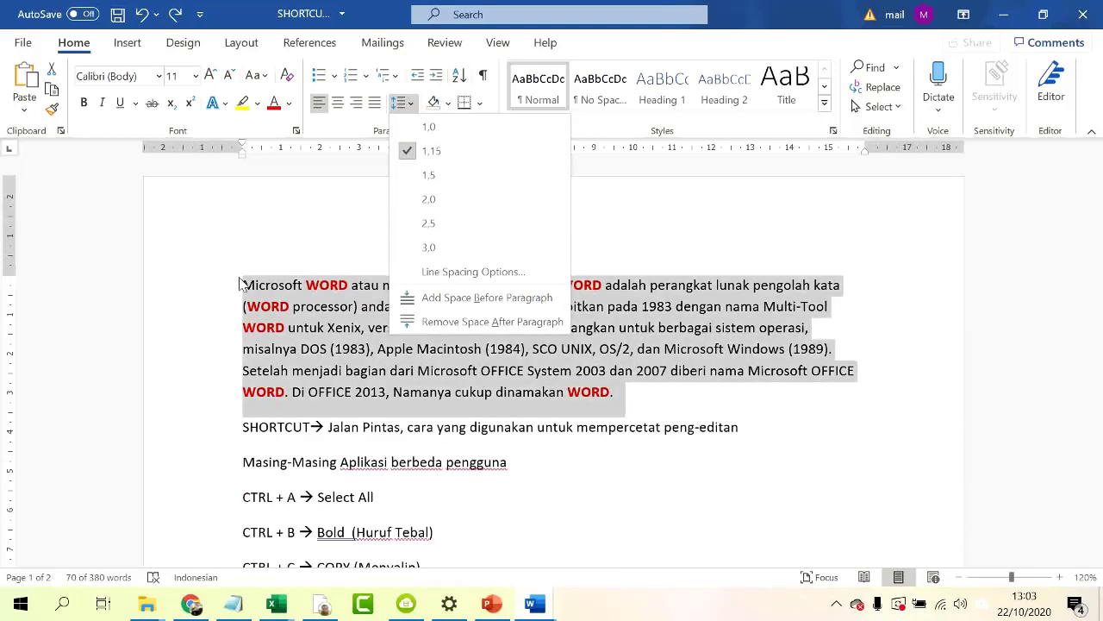
{"action": "left_click", "coordinate": [613, 494]}
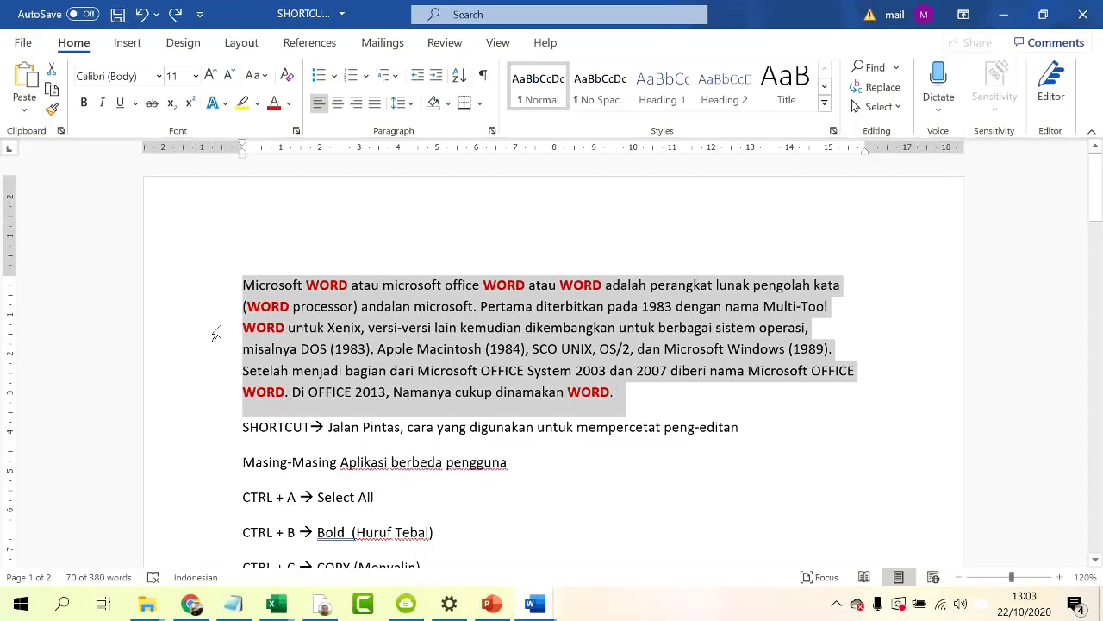
- Set the selected opening paragraph's line spacing to single, to double and finally to 1.5 lines
{"action": "key", "text": "ctrl+1"}
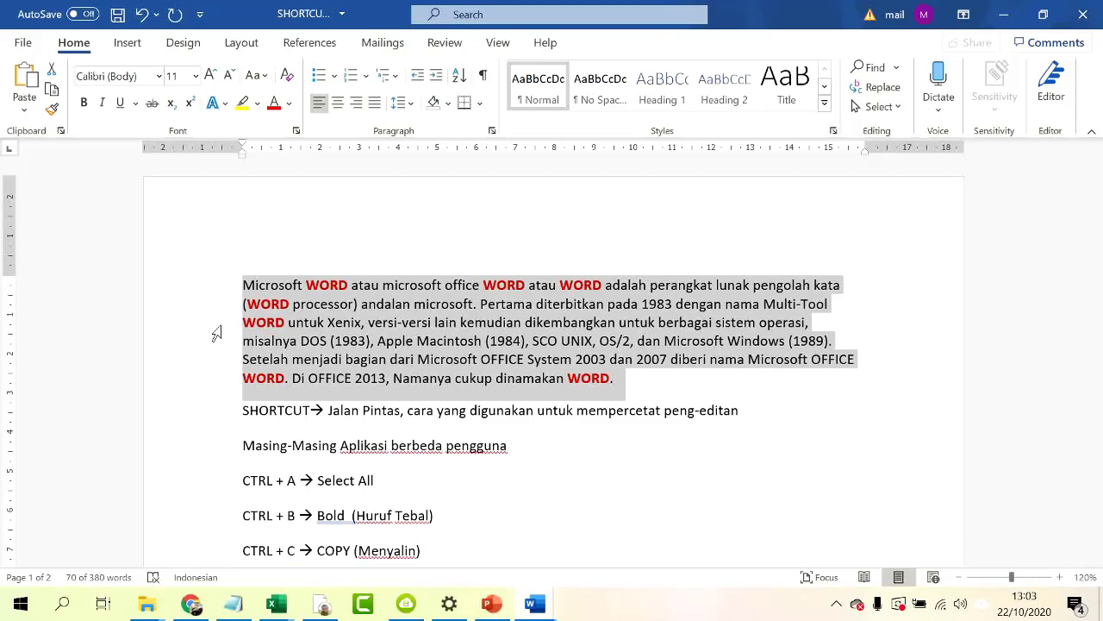
{"action": "key", "text": "ctrl+2"}
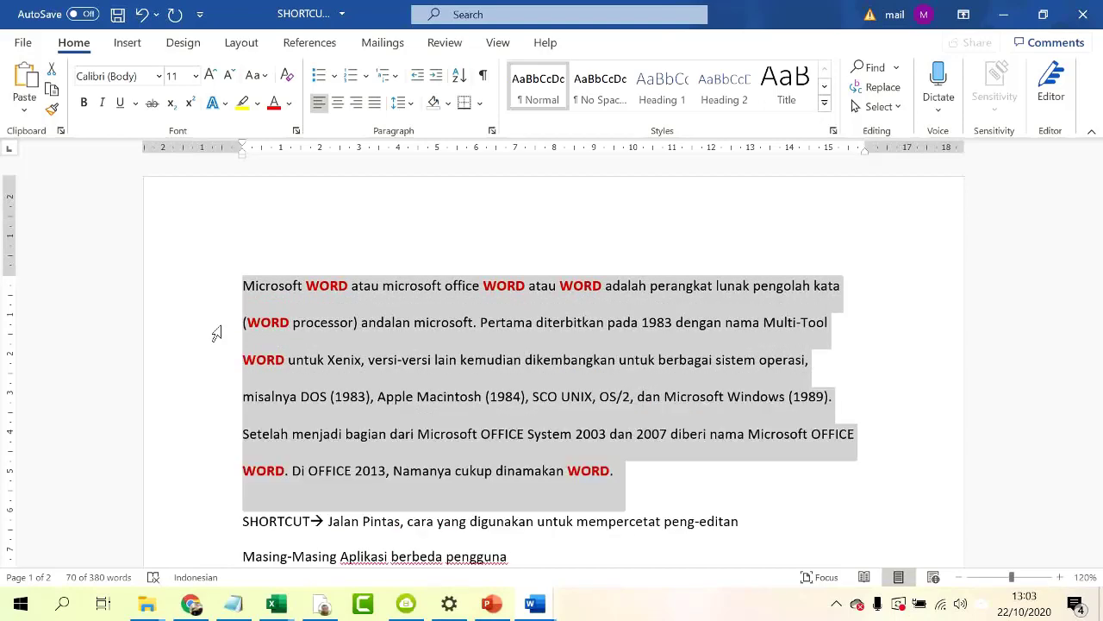
{"action": "key", "text": "ctrl+5"}
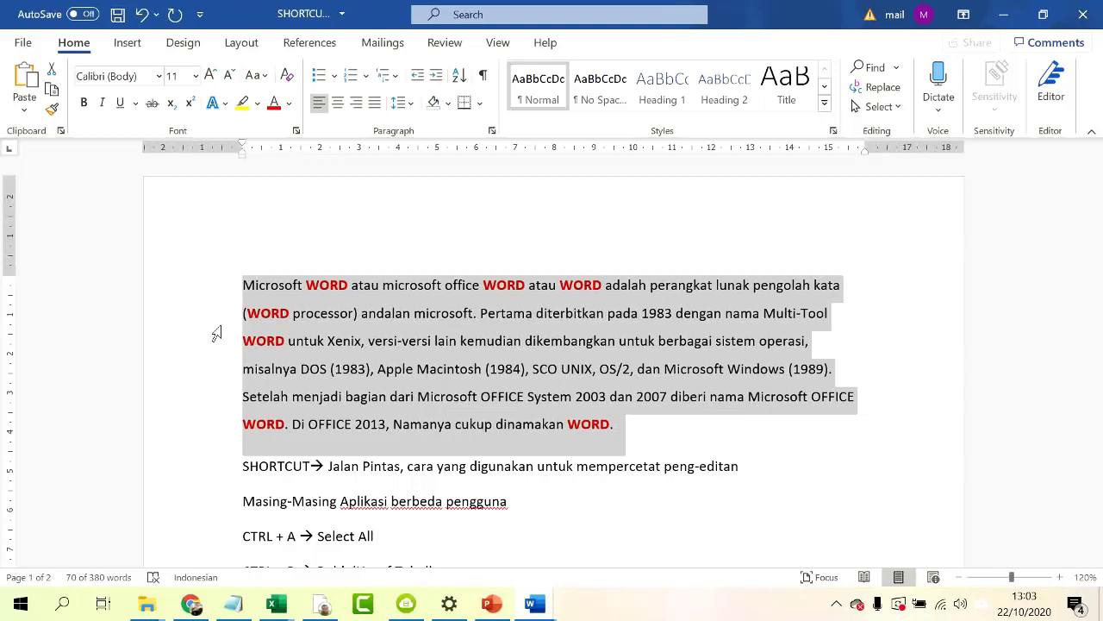
- Format the word "text" in the CTRL + = line as subscript and as superscript, restoring normal text after each
{"action": "scroll", "coordinate": [419, 320], "scroll_direction": "down", "scroll_amount": 1}
{"action": "scroll", "coordinate": [580, 518], "scroll_direction": "down", "scroll_amount": 5}
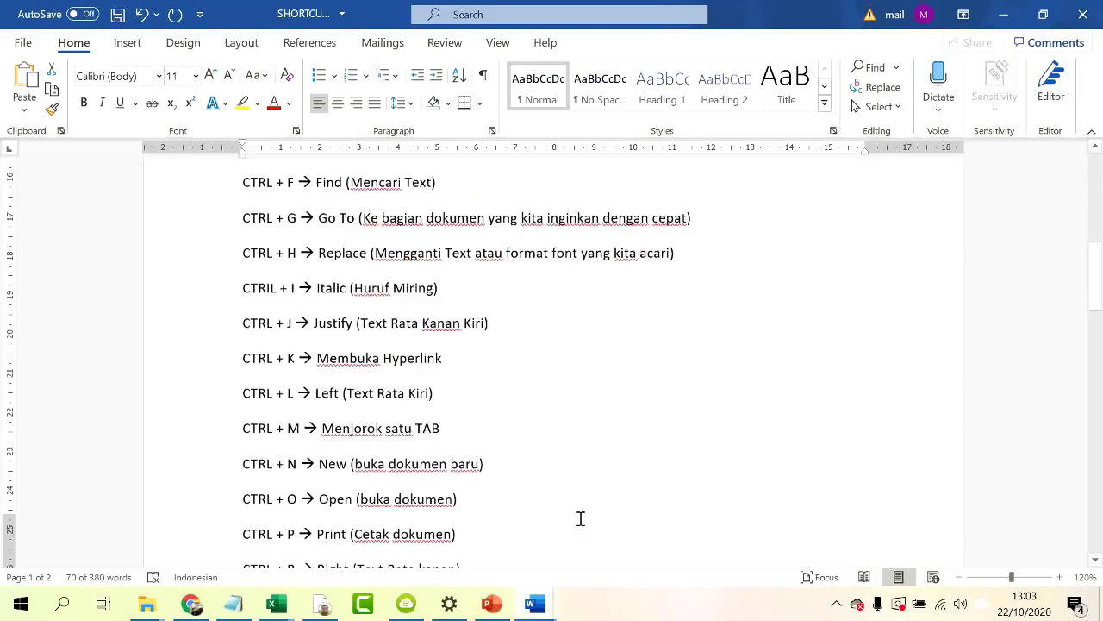
{"action": "scroll", "coordinate": [580, 518], "scroll_direction": "down", "scroll_amount": 10}
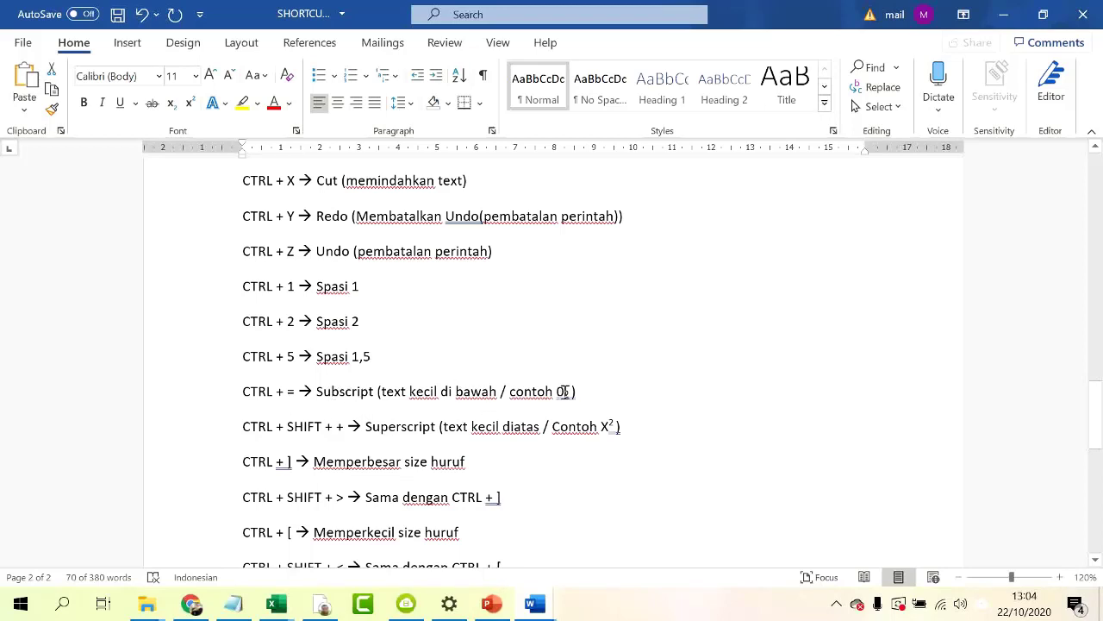
{"action": "double_click", "coordinate": [393, 393]}
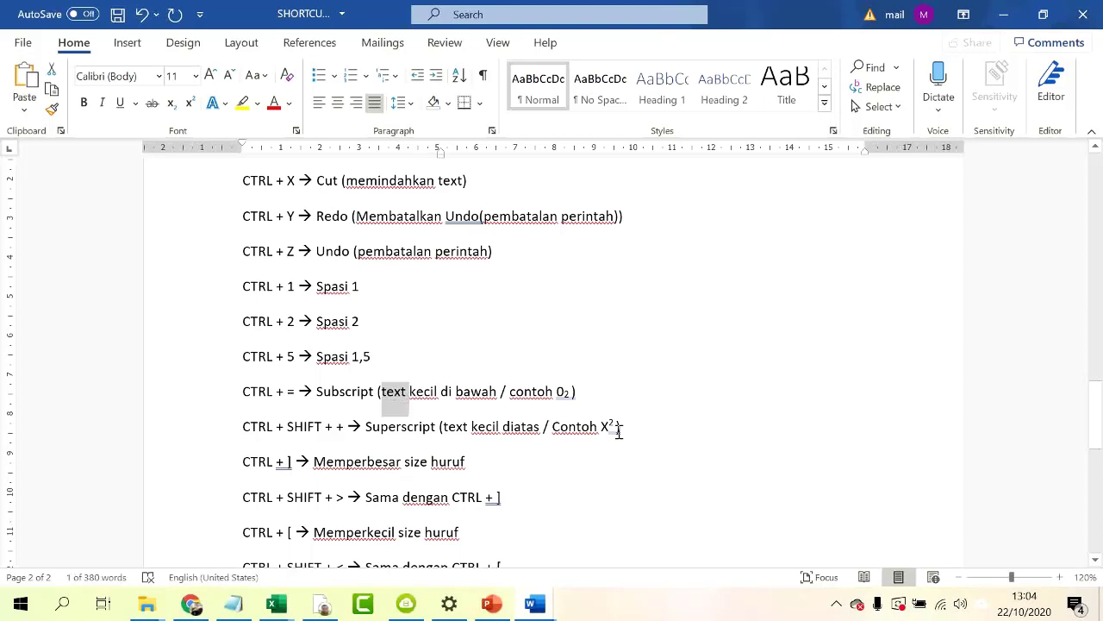
{"action": "key", "text": "ctrl+equal"}
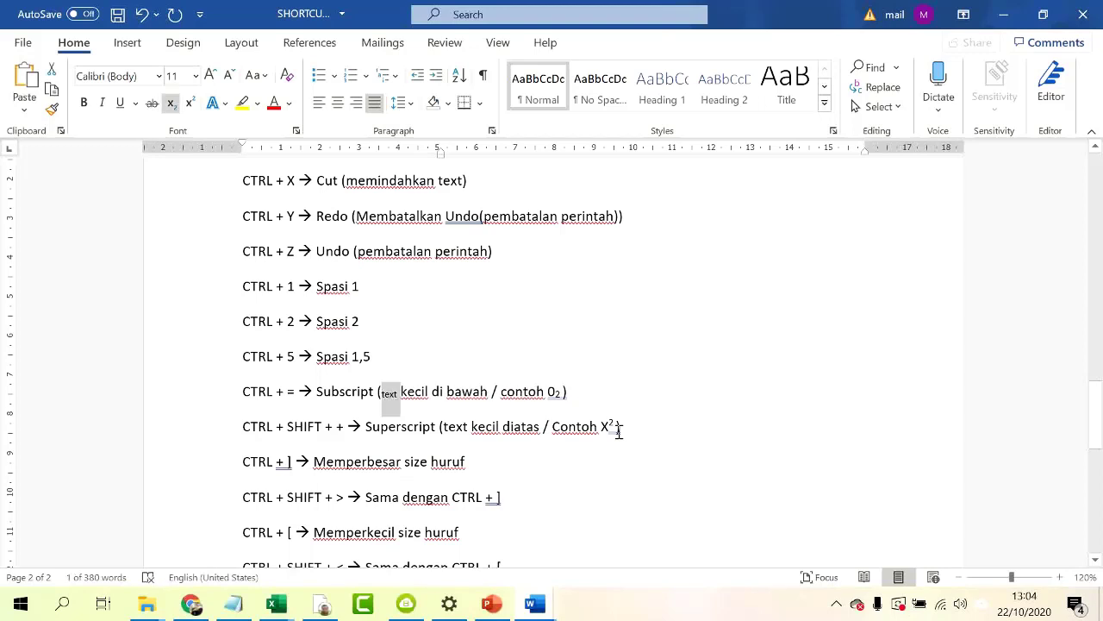
{"action": "key", "text": "ctrl+equal"}
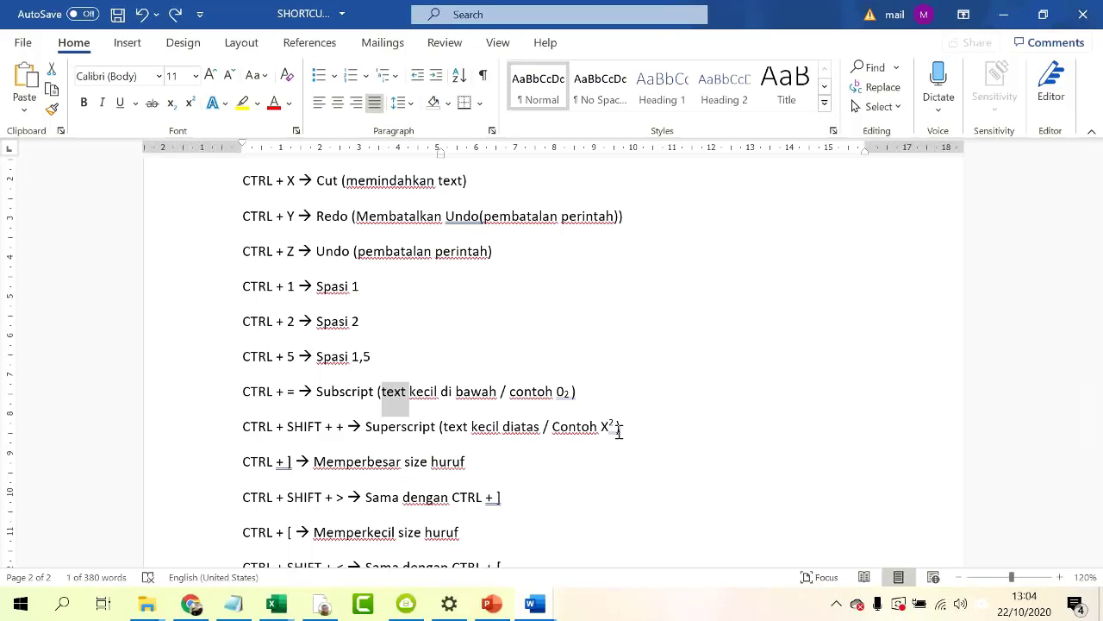
{"action": "key", "text": "ctrl+shift+plus"}
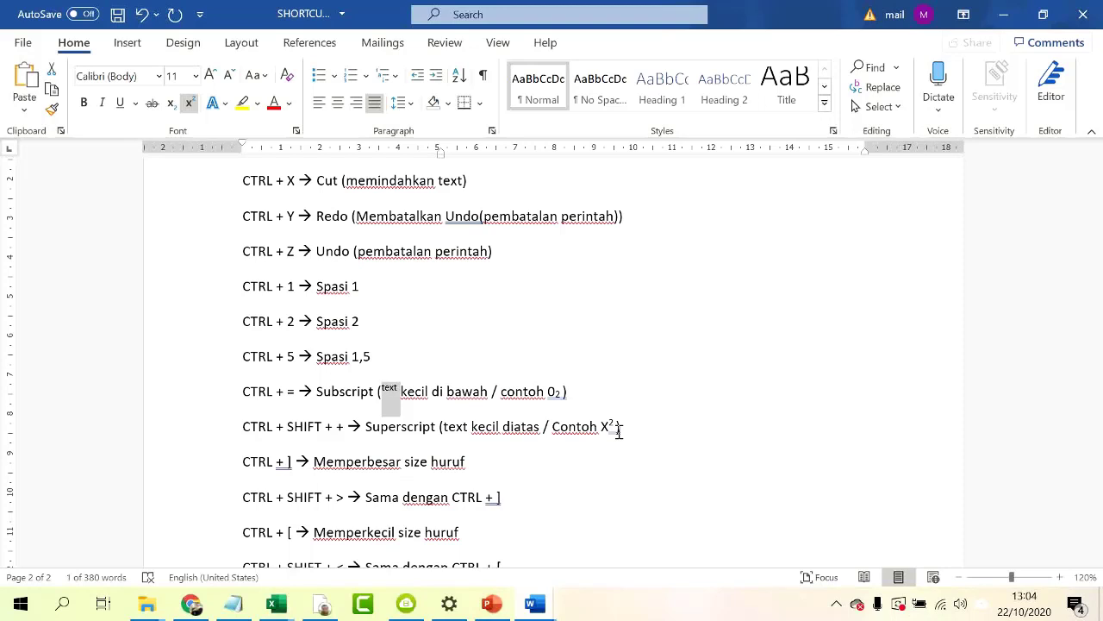
{"action": "key", "text": "ctrl+z"}
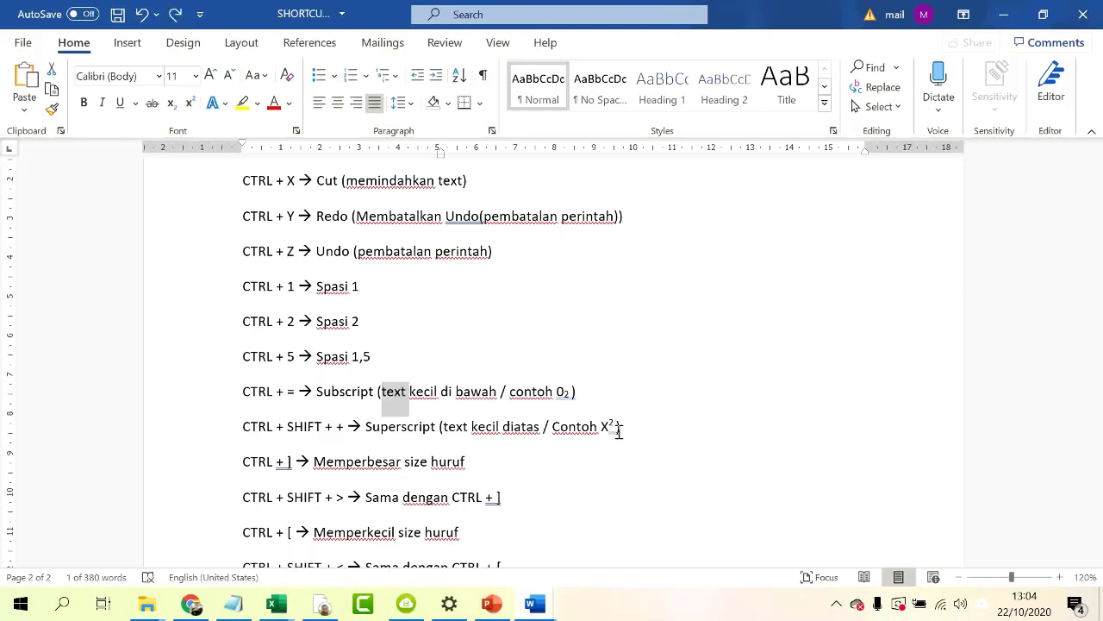
- Select the whole CTRL + ] line and enlarge its font size in single-point increments to 16
{"action": "left_click", "coordinate": [246, 462]}
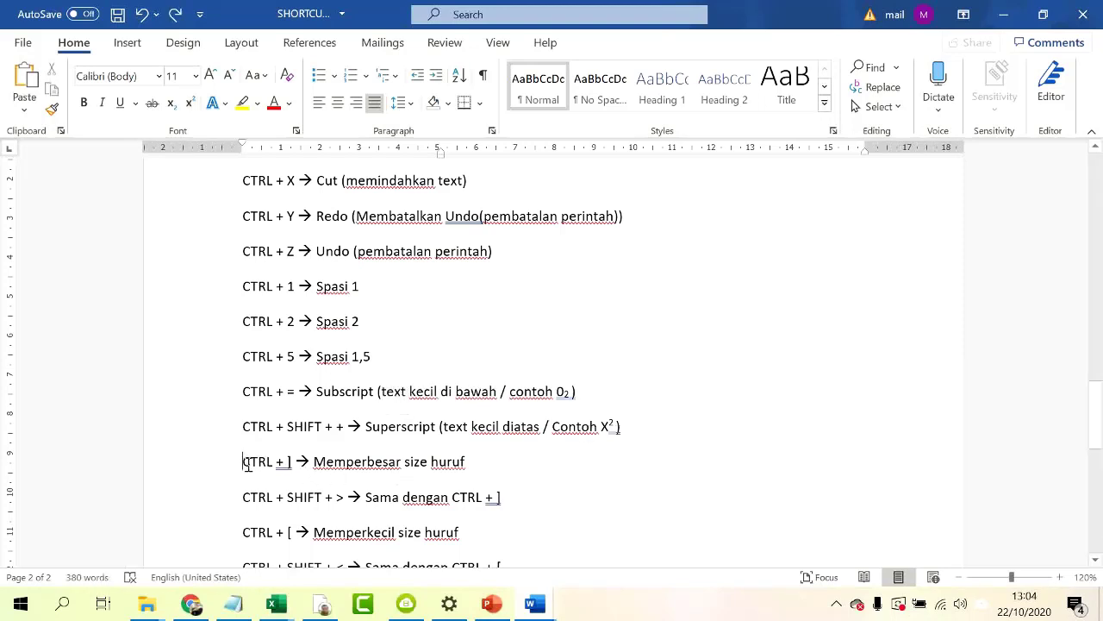
{"action": "left_click", "coordinate": [178, 476]}
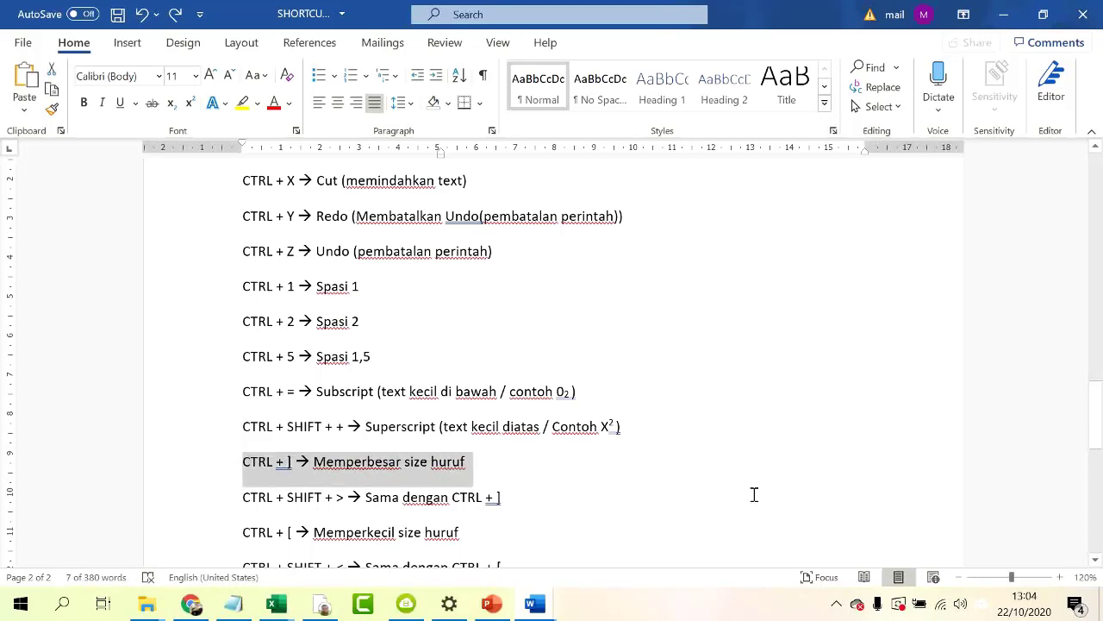
{"action": "key", "text": "ctrl+bracketright"}
{"action": "key", "text": "ctrl+bracketright"}
{"action": "key", "text": "ctrl+bracketright"}
{"action": "key", "text": "ctrl+bracketright"}
{"action": "key", "text": "ctrl+bracketright"}
{"action": "key", "text": "ctrl+bracketright"}
{"action": "key", "text": "ctrl+bracketright"}
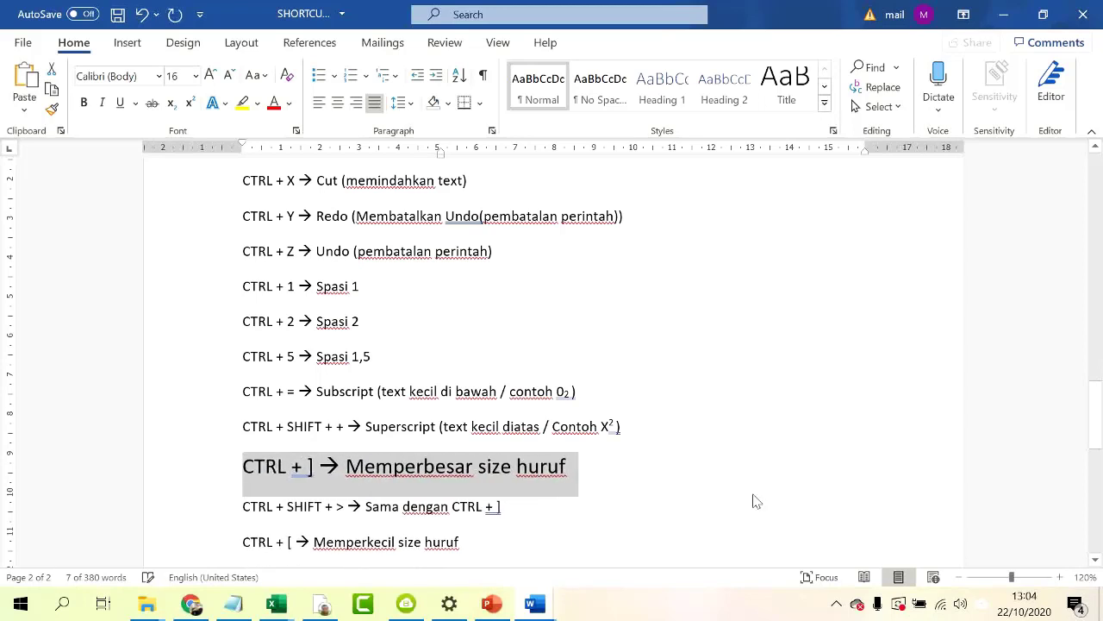
- Enlarge the selected CTRL + ] line's font further to 19, and reduce it in single-point decrements to 11
{"action": "key", "text": "ctrl+bracketright"}
{"action": "key", "text": "ctrl+bracketleft"}
{"action": "key", "text": "ctrl+bracketleft"}
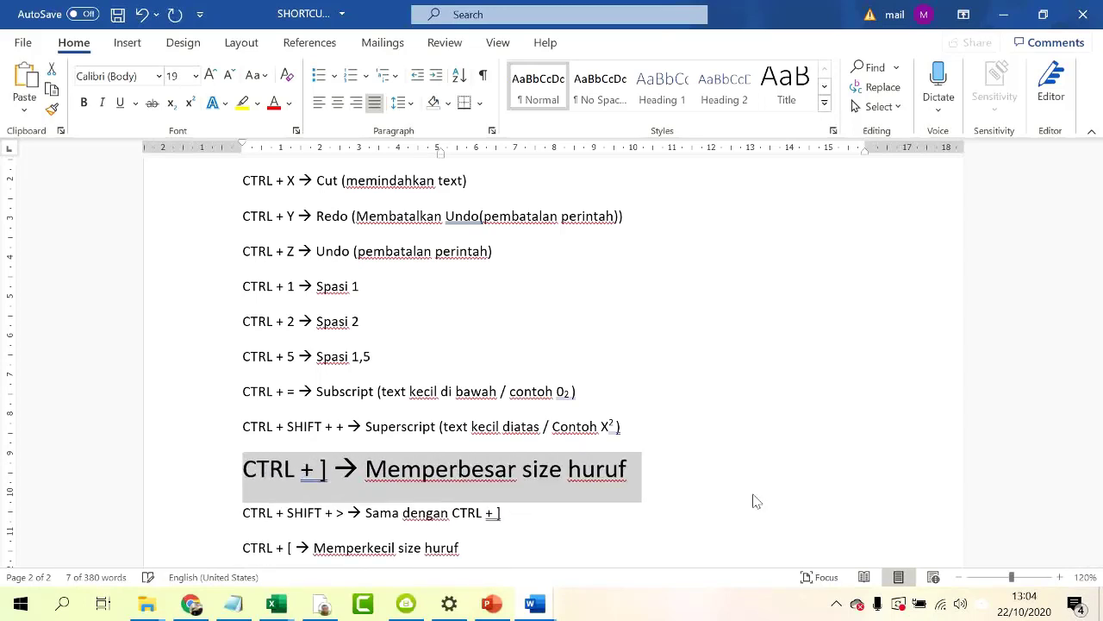
{"action": "key", "text": "ctrl+bracketleft"}
{"action": "key", "text": "ctrl+bracketleft"}
{"action": "key", "text": "ctrl+bracketleft"}
{"action": "key", "text": "ctrl+bracketleft"}
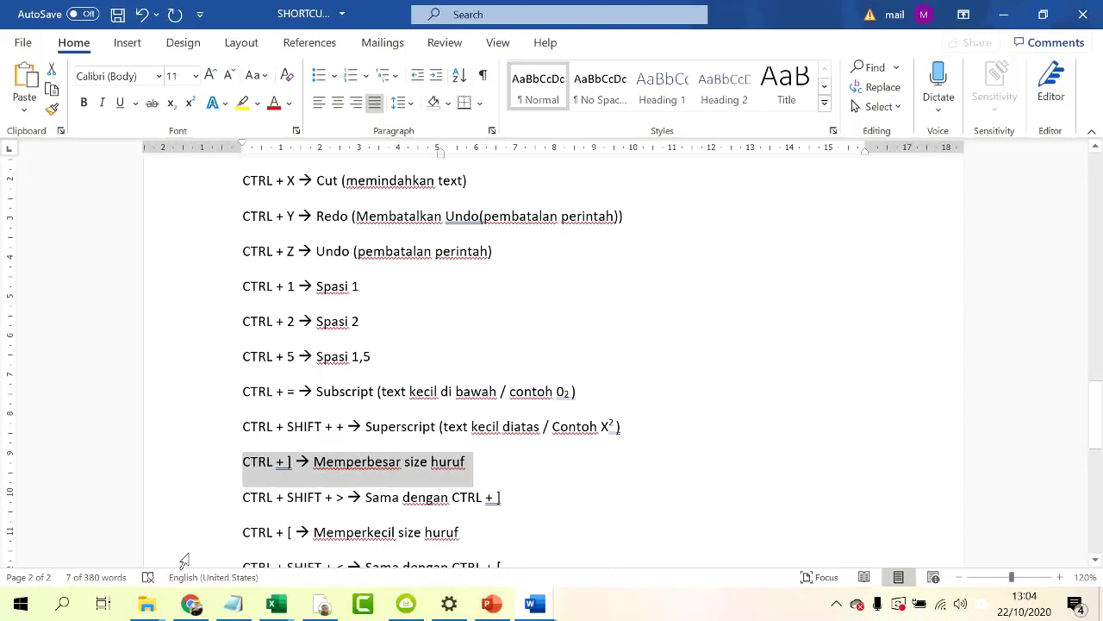
- Select the whole CTRL + [ line, reduce its font size in single-point decrements to 9, and restore it to 11
{"action": "left_click", "coordinate": [209, 543]}
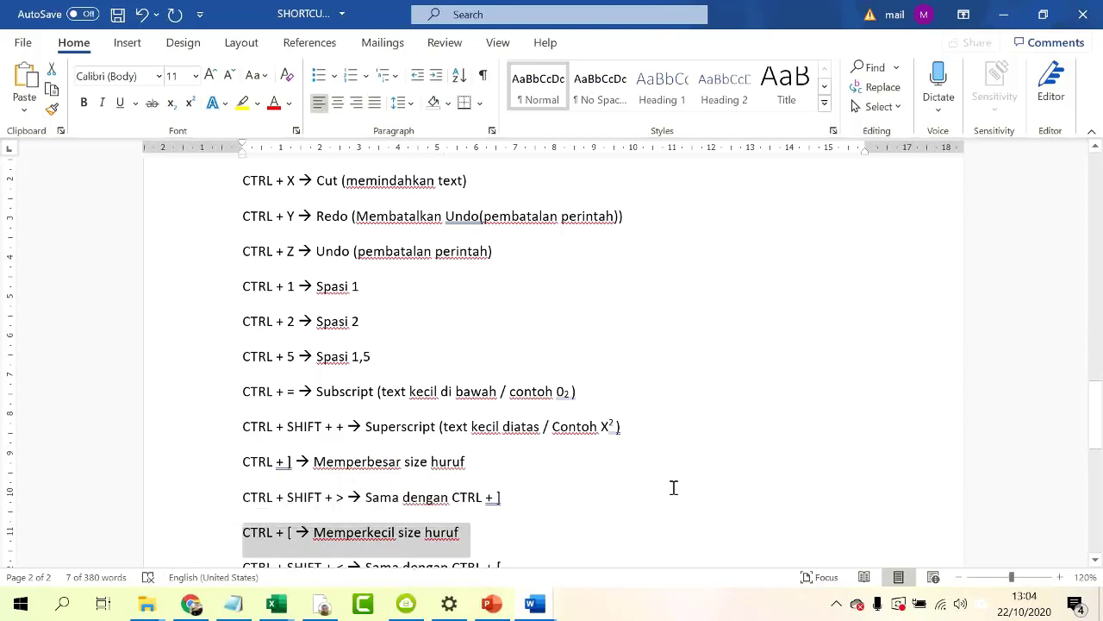
{"action": "key", "text": "ctrl+["}
{"action": "key", "text": "ctrl+["}
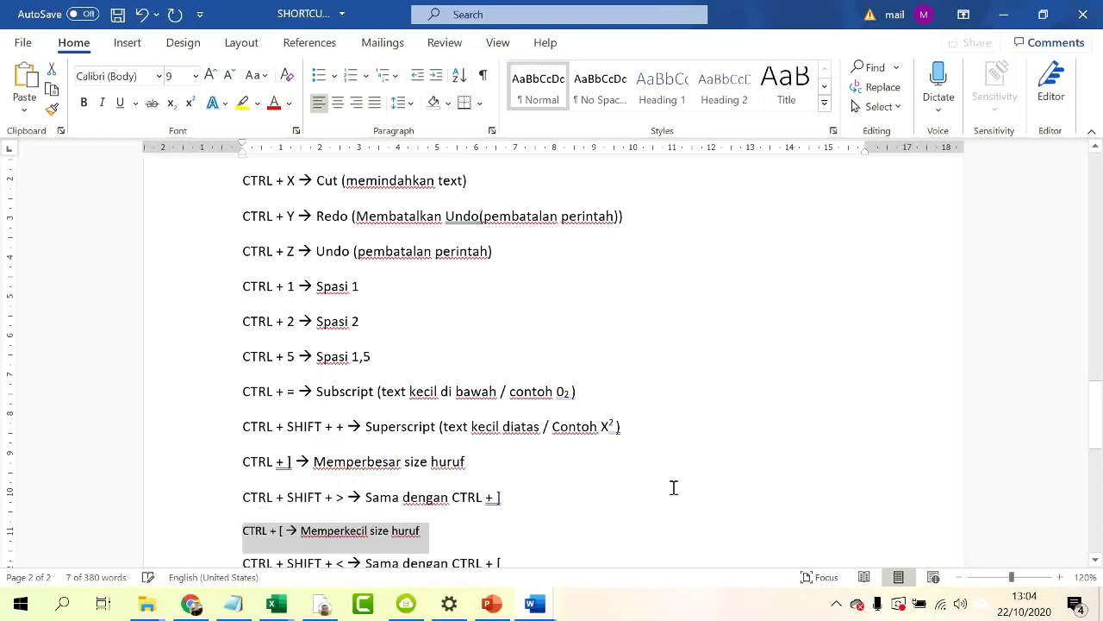
{"action": "key", "text": "ctrl+]"}
{"action": "key", "text": "ctrl+]"}
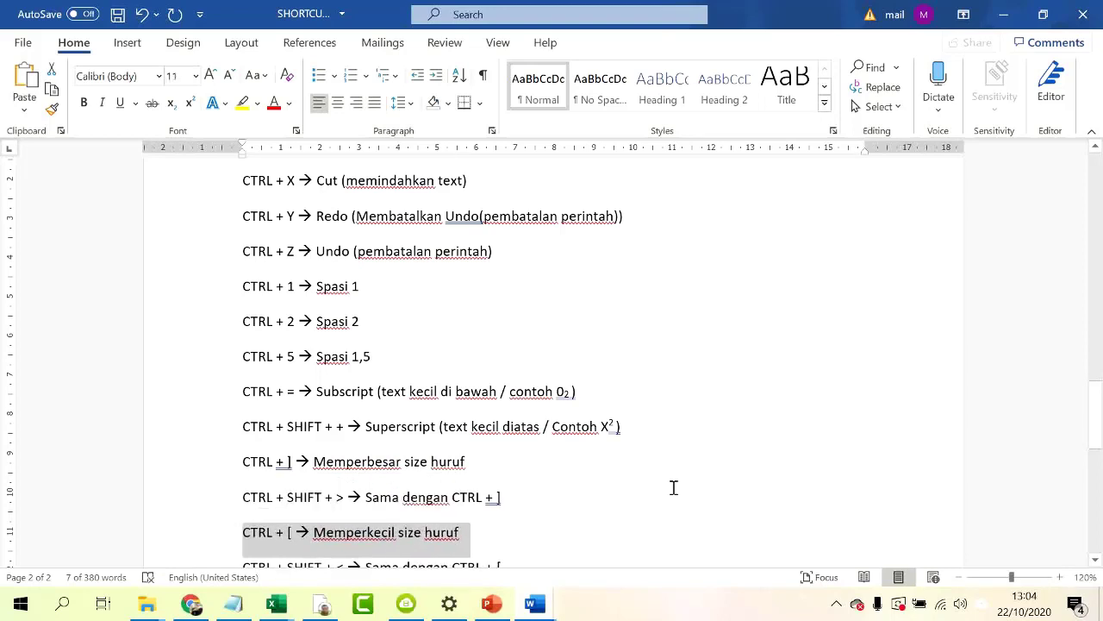
- Select the whole CTRL + SHIFT + > line, enlarge its font in preset size increments to 16, and step it back down to 11
{"action": "scroll", "coordinate": [460, 468], "scroll_direction": "down", "scroll_amount": 3}
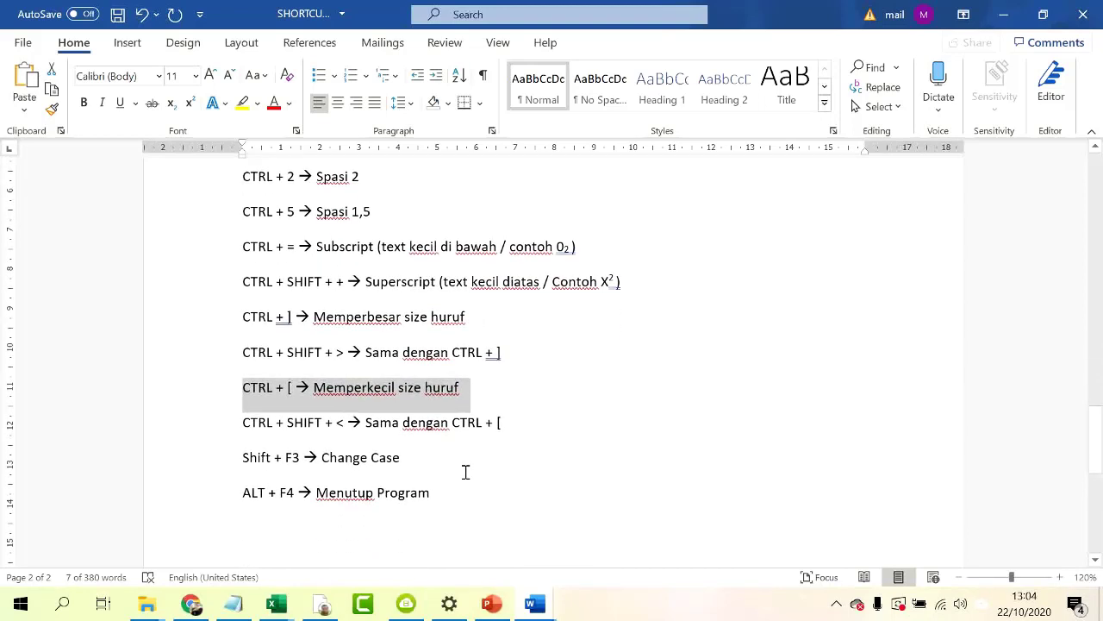
{"action": "left_click", "coordinate": [217, 362]}
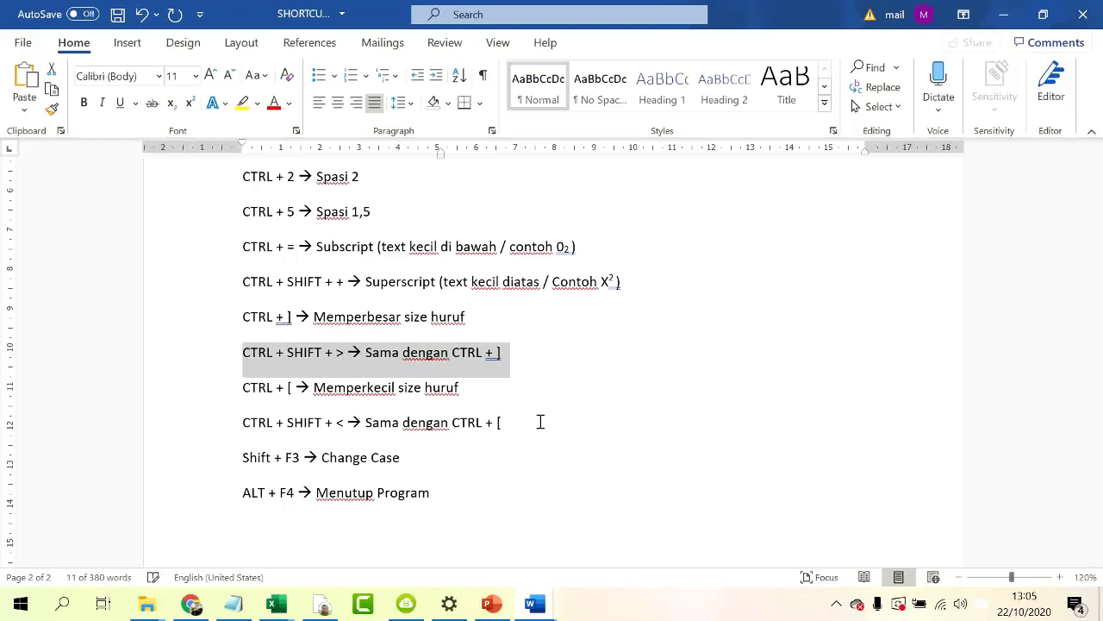
{"action": "key", "text": "ctrl+shift+greater"}
{"action": "key", "text": "ctrl+shift+greater"}
{"action": "key", "text": "ctrl+shift+greater"}
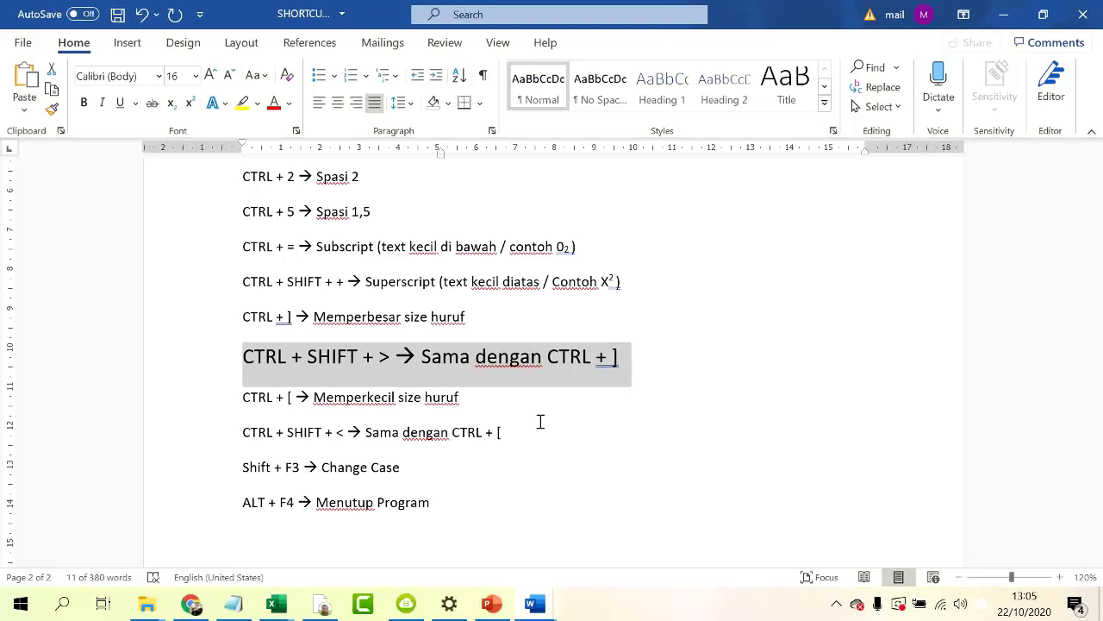
{"action": "key", "text": "ctrl+shift+less"}
{"action": "key", "text": "ctrl+shift+less"}
{"action": "key", "text": "ctrl+shift+less"}
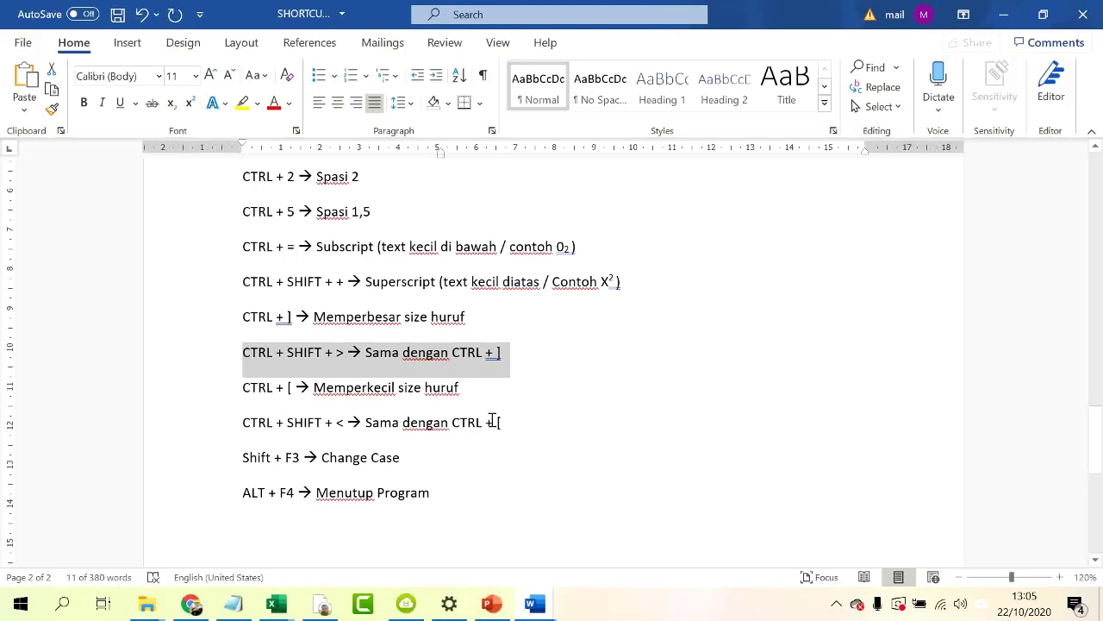
{"action": "left_click", "coordinate": [472, 459]}
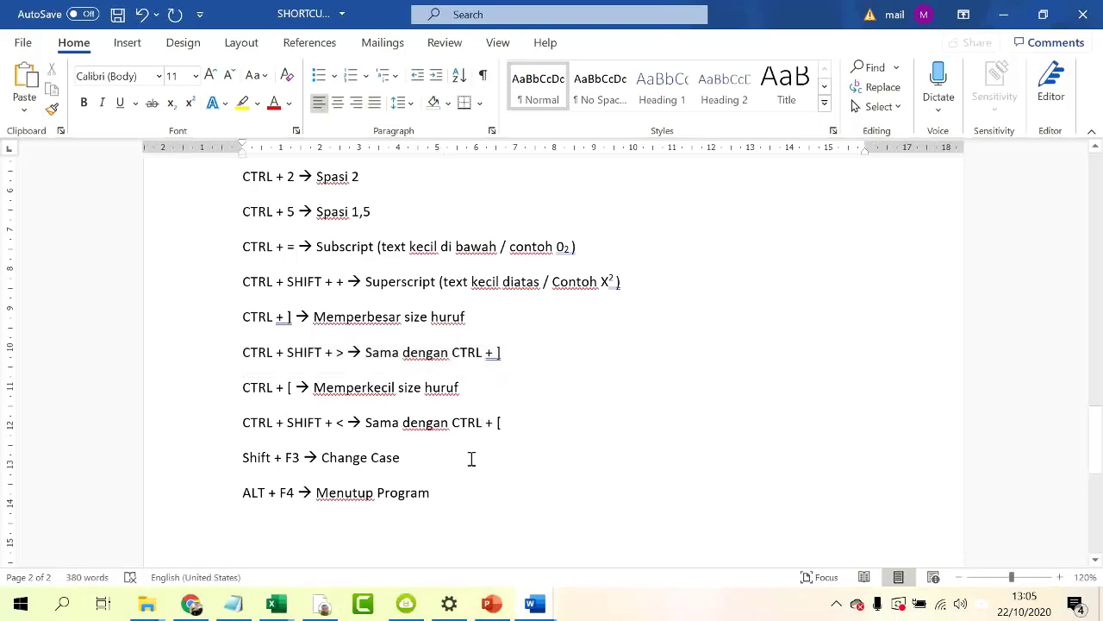
- Review the list of Change Case options, from sentence case to toggle case, without applying any
{"action": "scroll", "coordinate": [471, 458], "scroll_direction": "down", "scroll_amount": 1}
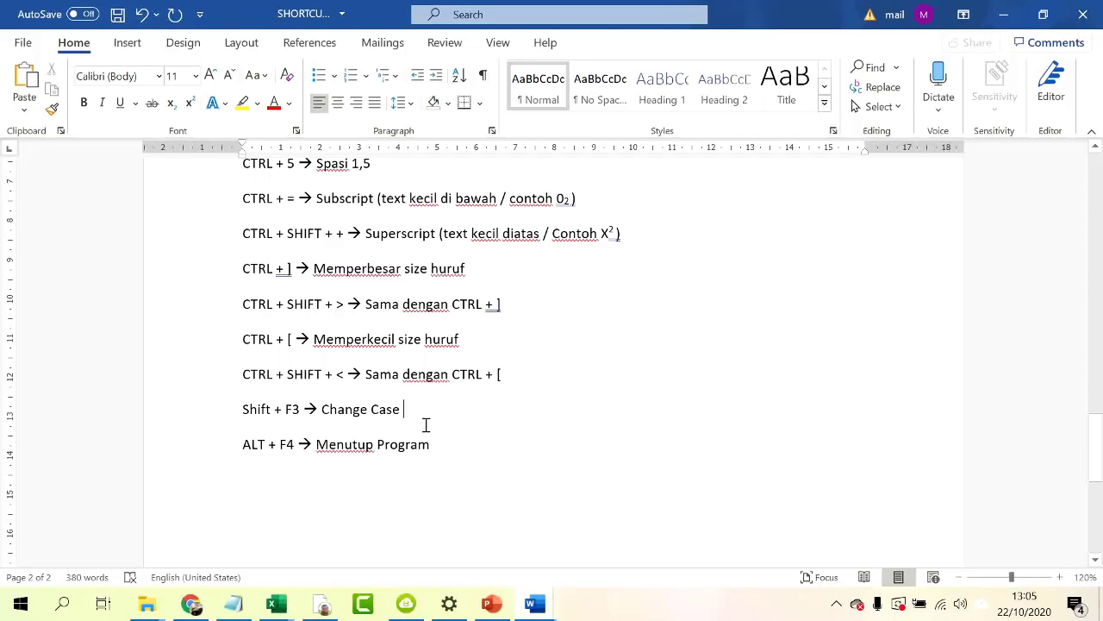
{"action": "scroll", "coordinate": [383, 396], "scroll_direction": "up", "scroll_amount": 5}
{"action": "scroll", "coordinate": [371, 293], "scroll_direction": "up", "scroll_amount": 8}
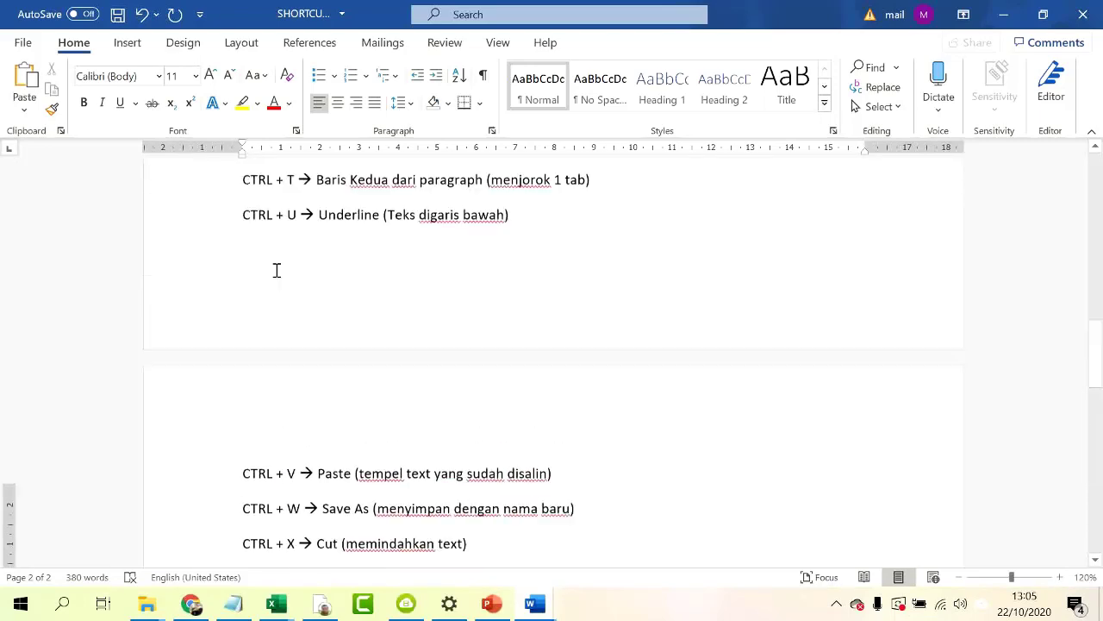
{"action": "left_click", "coordinate": [263, 77]}
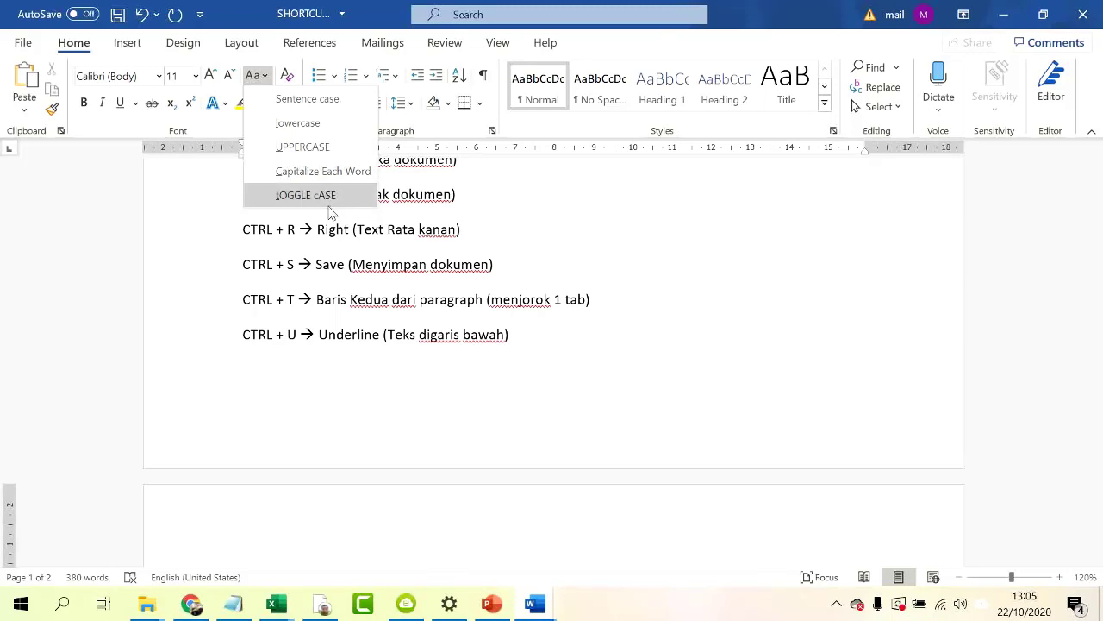
{"action": "left_click", "coordinate": [571, 276]}
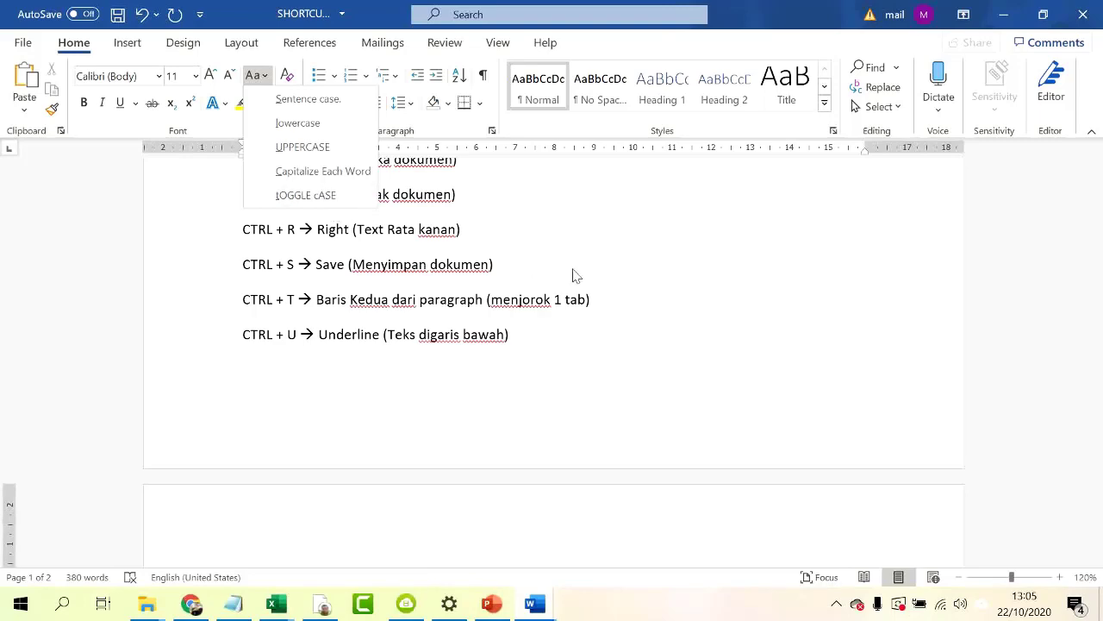
- Select the whole opening paragraph and cycle its letter case through uppercase and lowercase to sentence case
{"action": "scroll", "coordinate": [576, 270], "scroll_direction": "up", "scroll_amount": 12}
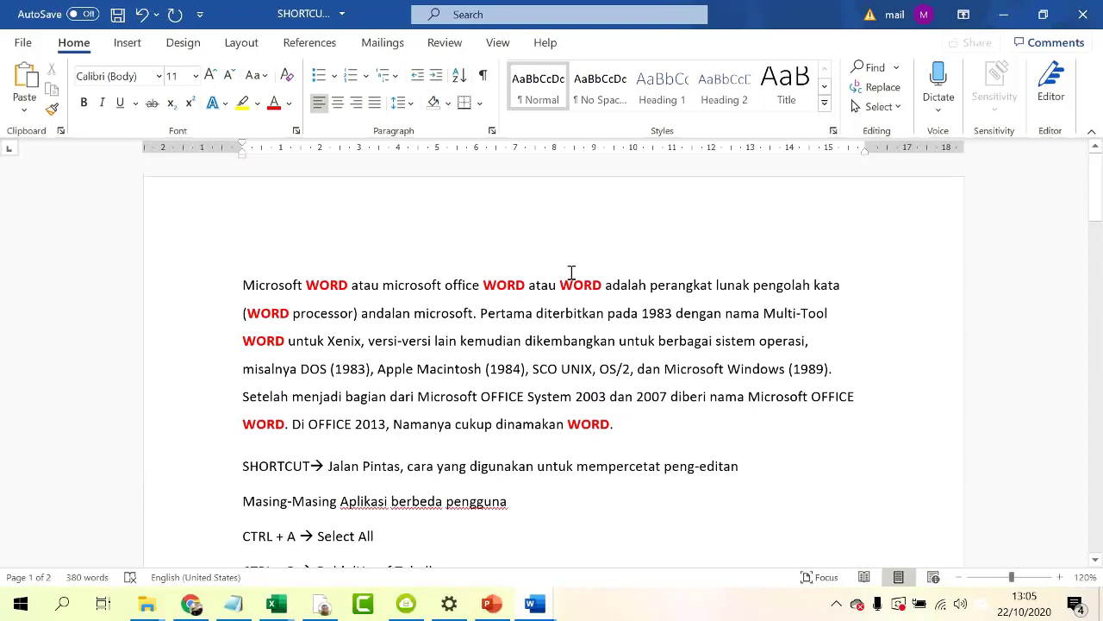
{"action": "left_click", "coordinate": [201, 322]}
{"action": "left_click", "coordinate": [192, 373]}
{"action": "double_click", "coordinate": [190, 382]}
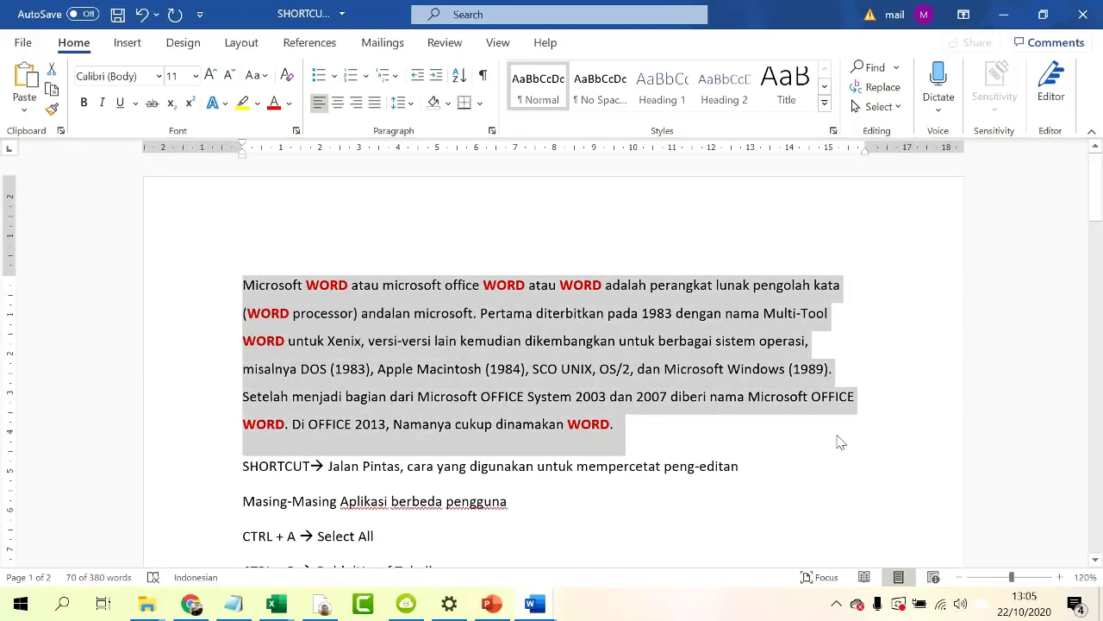
{"action": "key", "text": "shift+F3"}
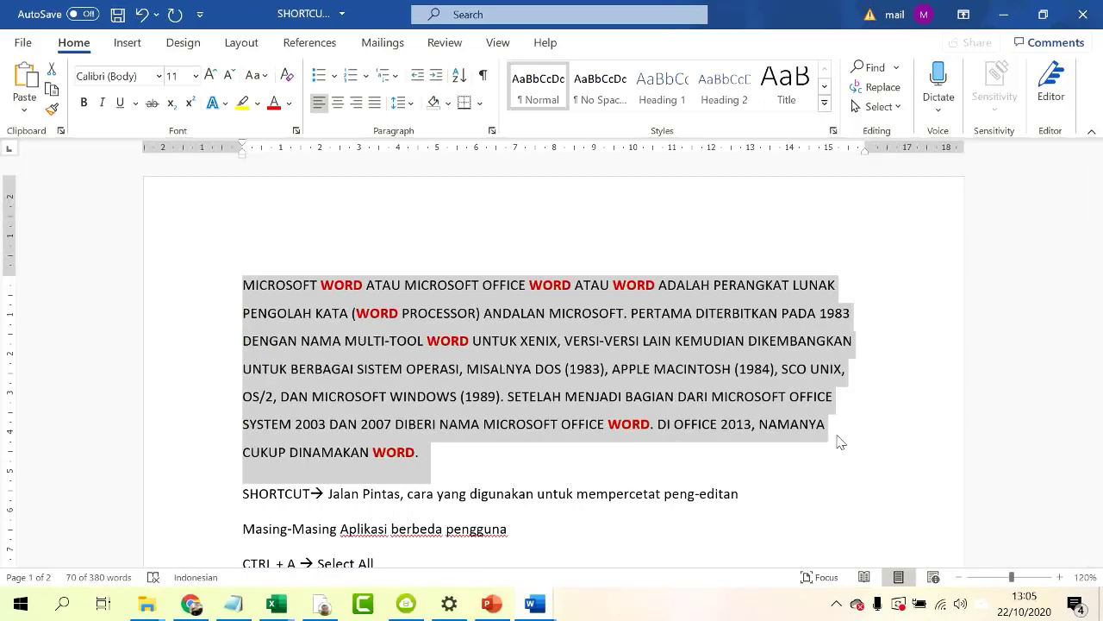
{"action": "key", "text": "shift+F3"}
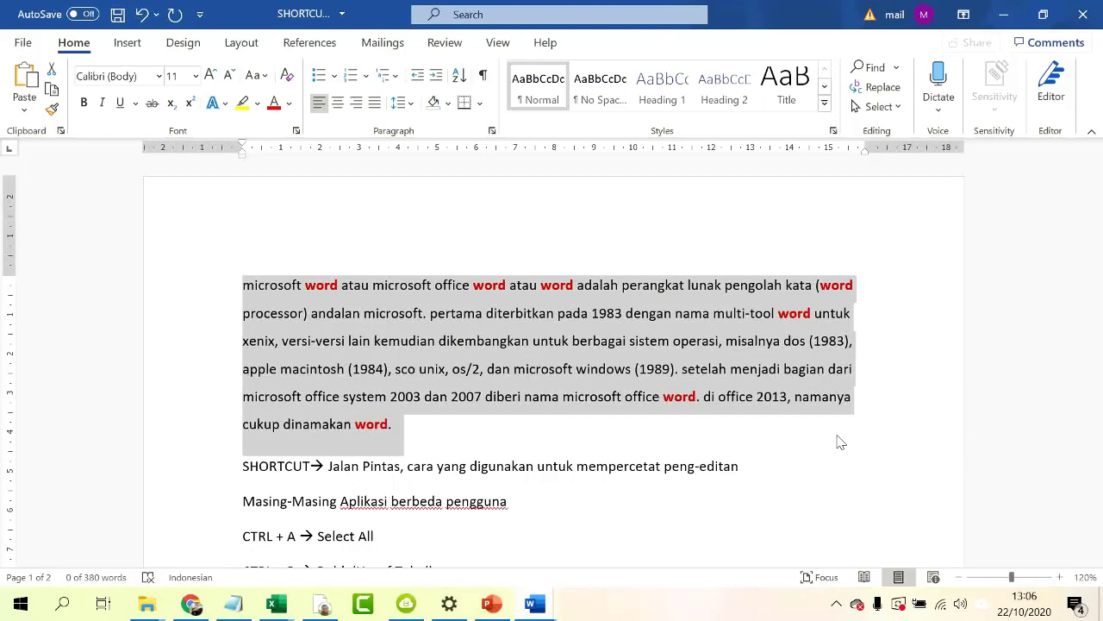
{"action": "key", "text": "shift+F3"}
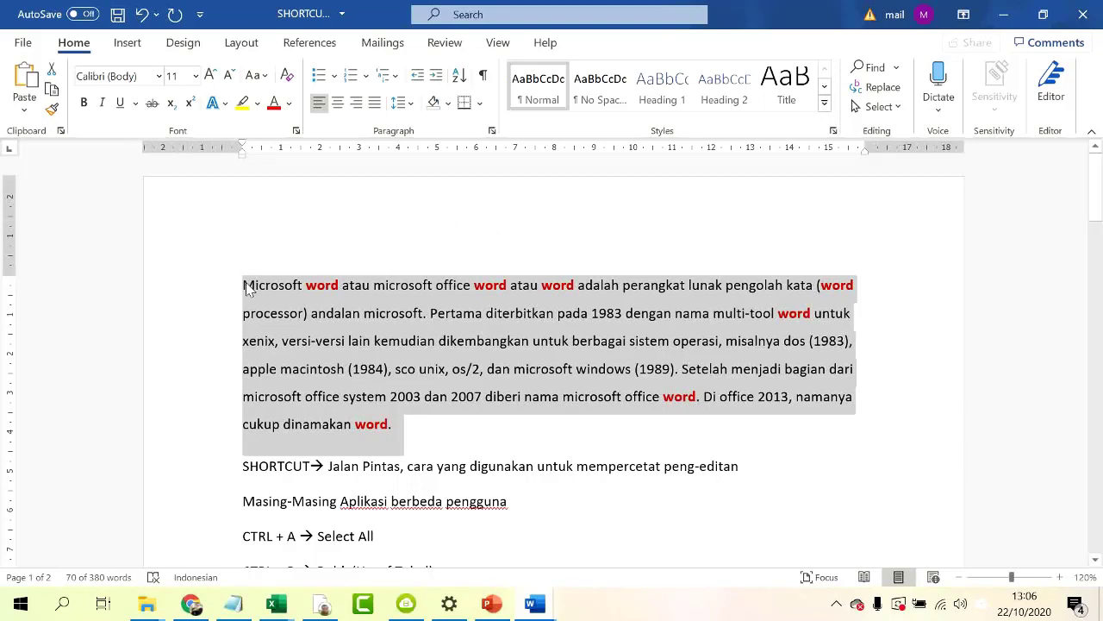
{"action": "left_click", "coordinate": [443, 444]}
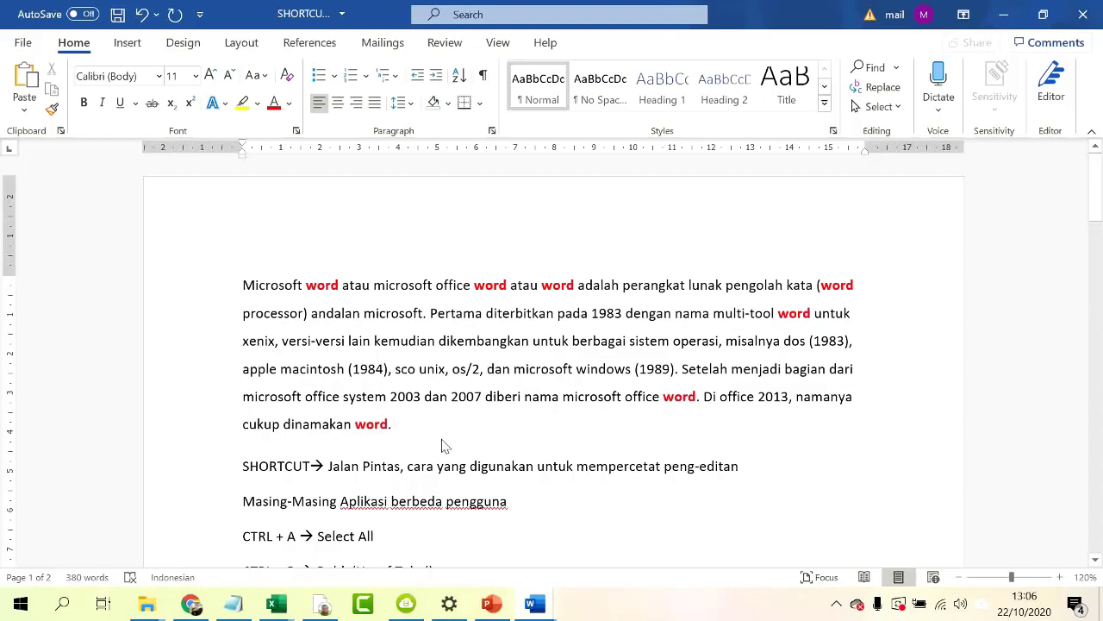
- Try to close the program twice from the end of the document, cancelling the request to save changes each time
{"action": "scroll", "coordinate": [449, 442], "scroll_direction": "down", "scroll_amount": 10}
{"action": "scroll", "coordinate": [457, 440], "scroll_direction": "down", "scroll_amount": 8}
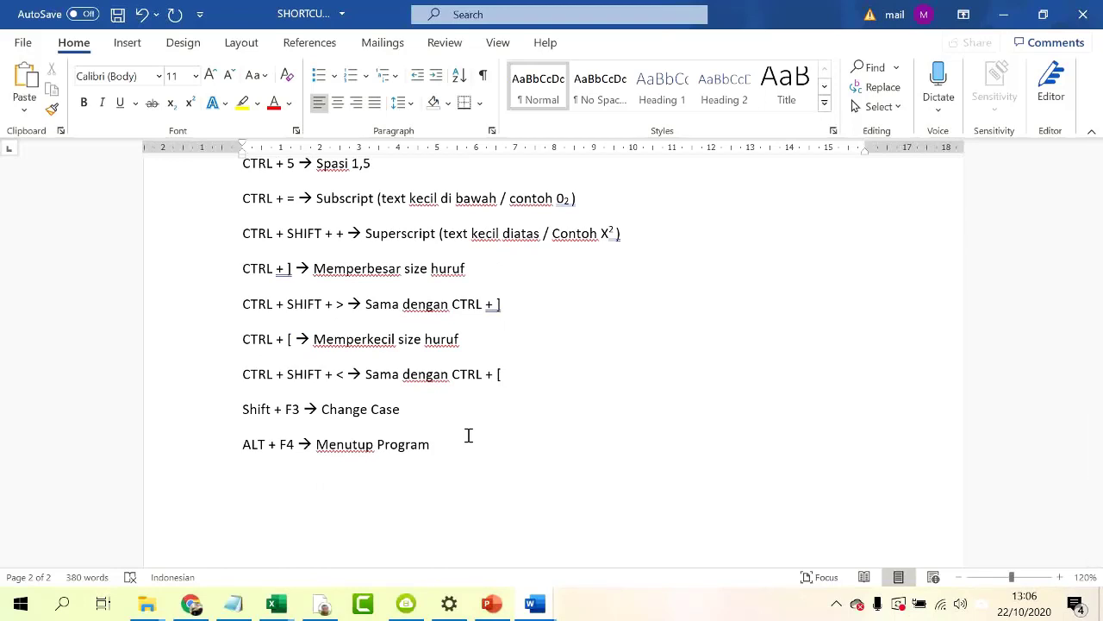
{"action": "key", "text": "alt+F4"}
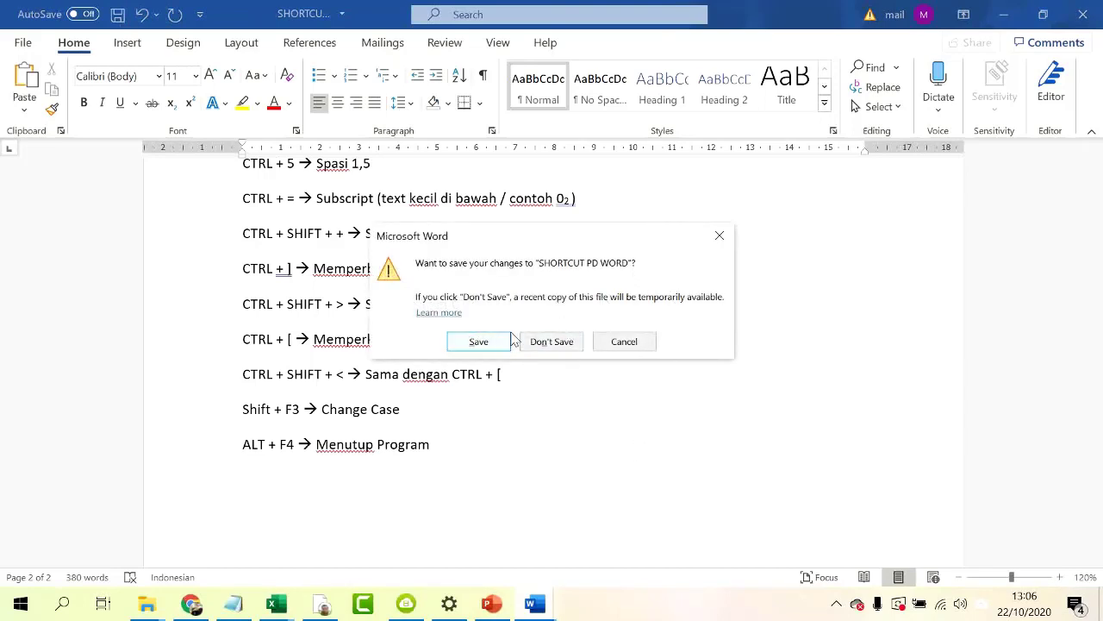
{"action": "left_click", "coordinate": [724, 245]}
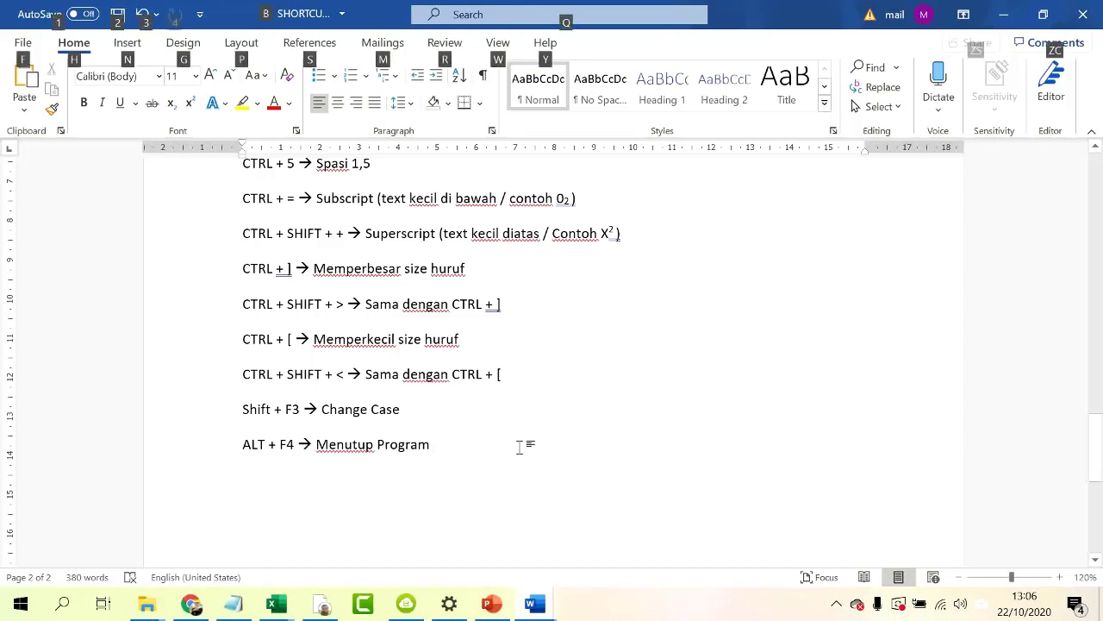
{"action": "key", "text": "alt+F4"}
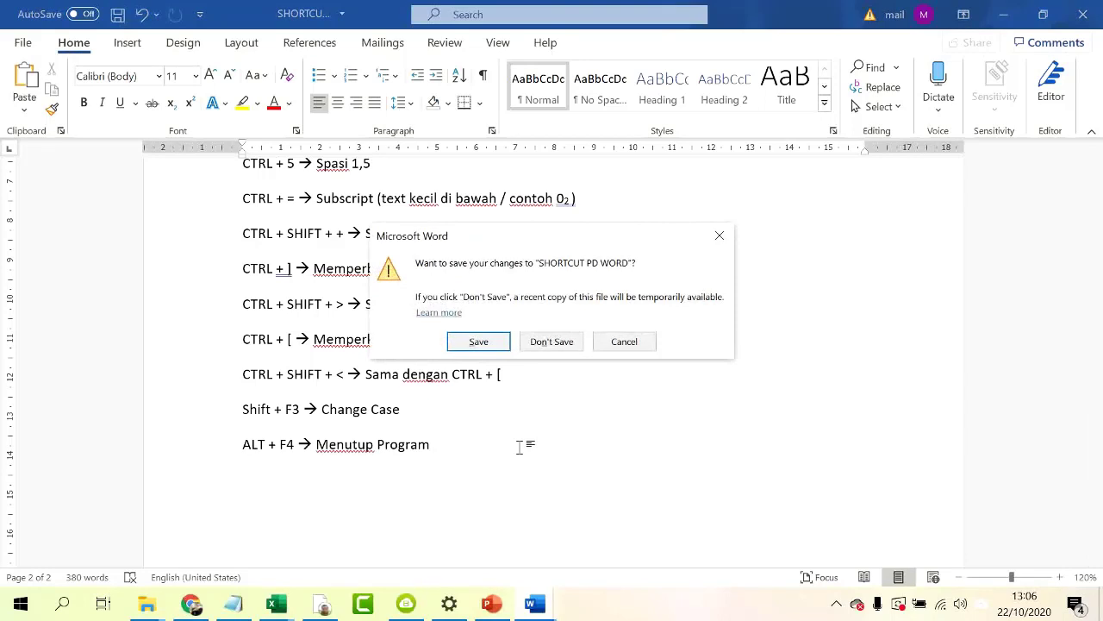
{"action": "left_click", "coordinate": [719, 235]}
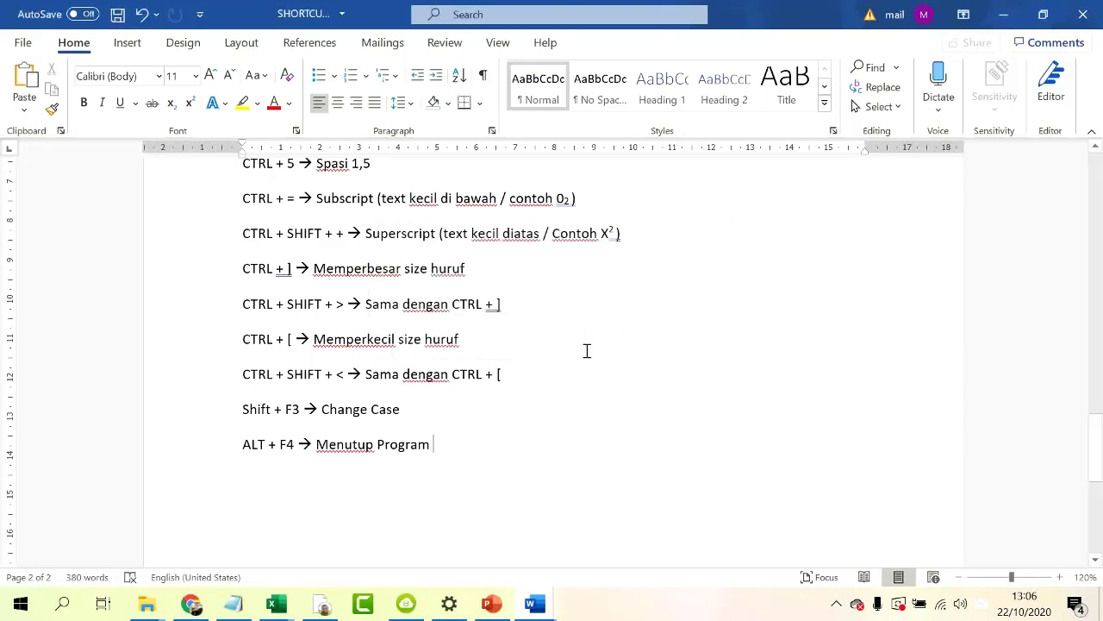
{"action": "scroll", "coordinate": [507, 420], "scroll_direction": "up", "scroll_amount": 15}
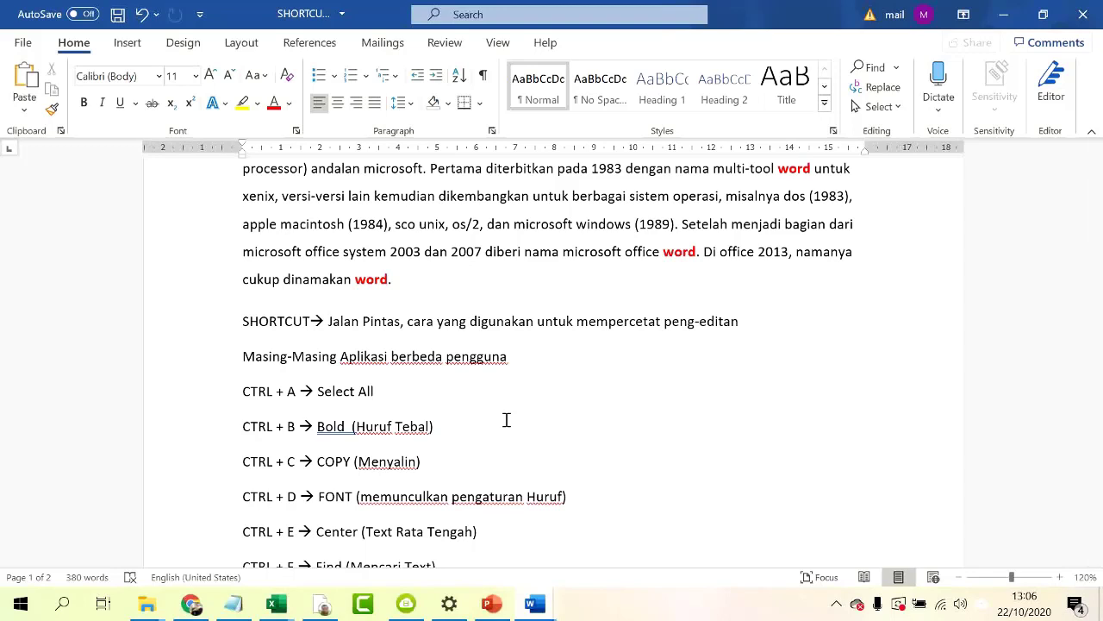
{"action": "scroll", "coordinate": [506, 420], "scroll_direction": "up", "scroll_amount": 2}
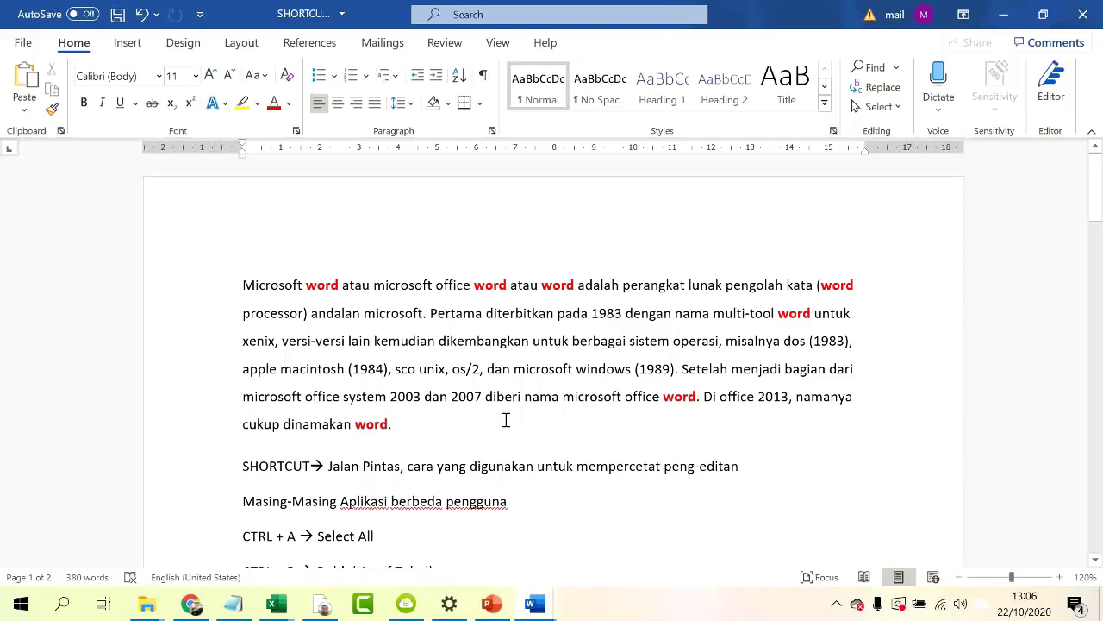
{"action": "scroll", "coordinate": [506, 420], "scroll_direction": "down", "scroll_amount": 5}
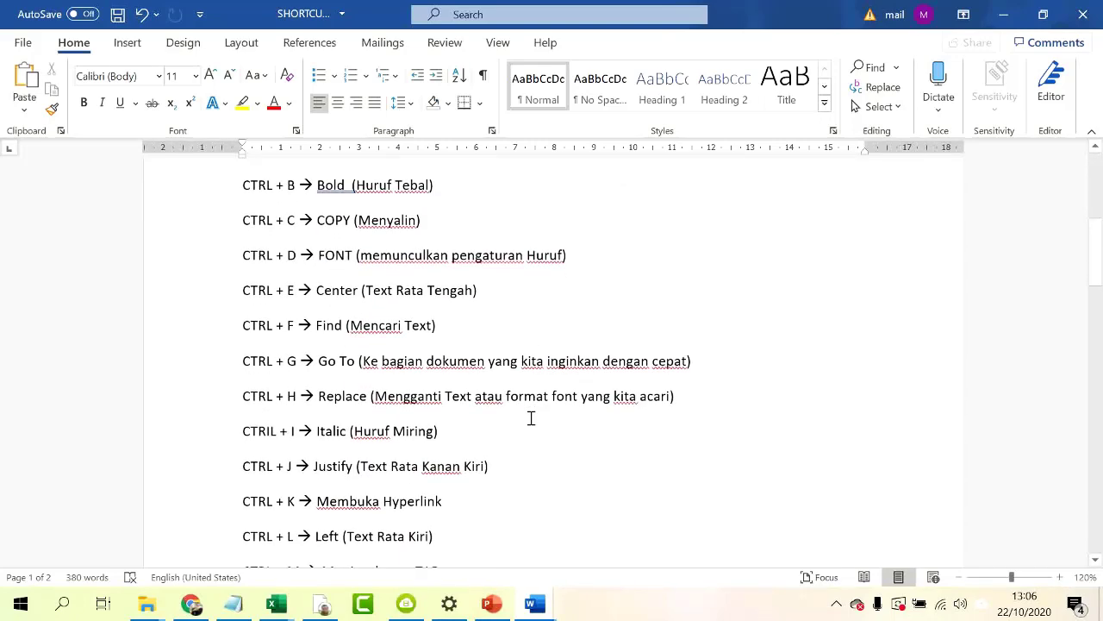
{"action": "scroll", "coordinate": [531, 418], "scroll_direction": "up", "scroll_amount": 3}
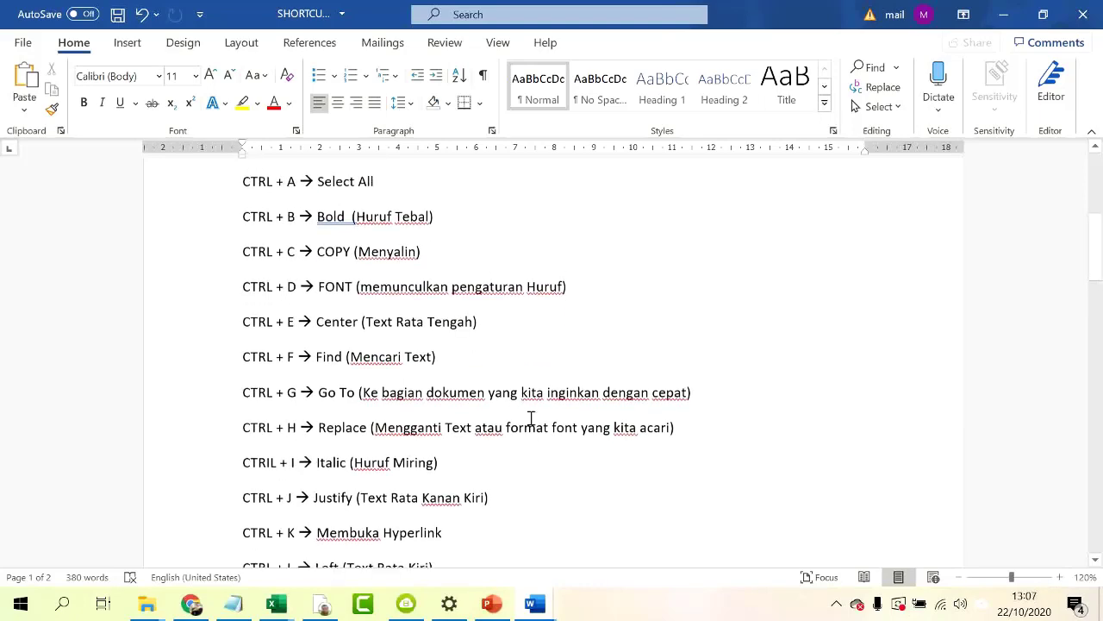
{"action": "scroll", "coordinate": [531, 418], "scroll_direction": "up", "scroll_amount": 2}
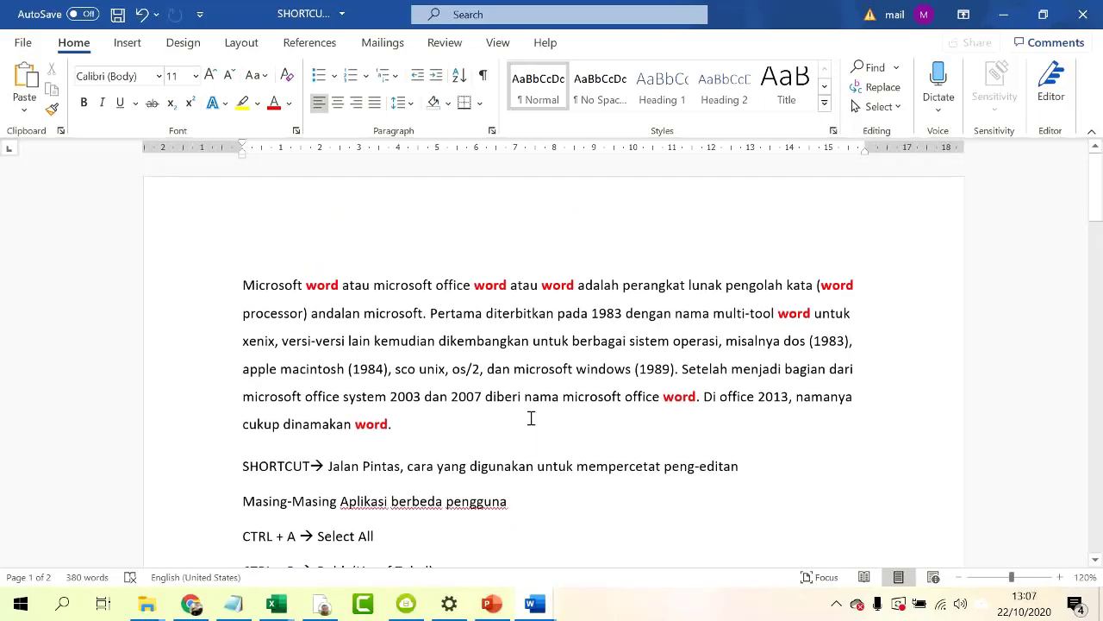